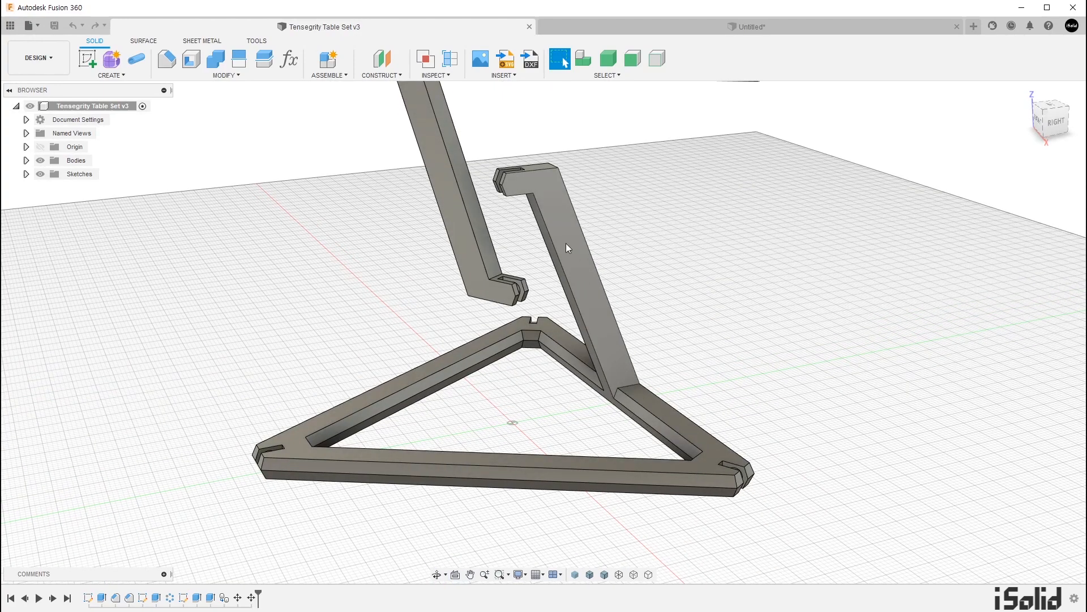
Examine where the slanted leg joins the triangular base in the finished tensegrity table, including both flush side faces and the hooked tip.
{"action": "scroll", "coordinate": [499, 217], "scroll_direction": "down", "scroll_amount": 4}
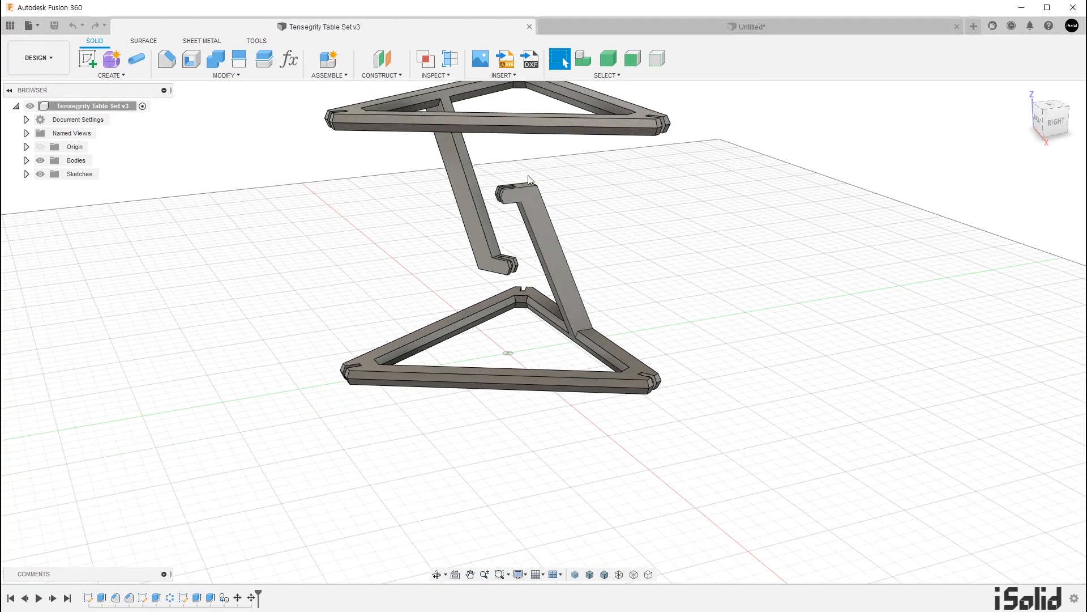
{"action": "middle_click_drag", "start_coordinate": [655, 347], "coordinate": [617, 333], "text": "shift"}
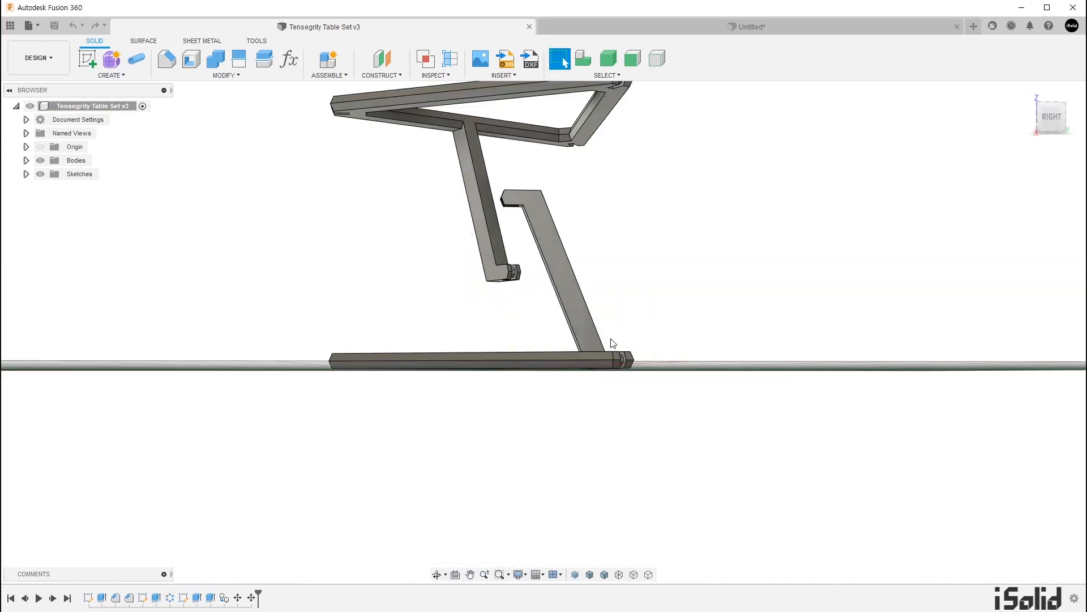
{"action": "middle_click_drag", "start_coordinate": [643, 289], "coordinate": [614, 355], "text": "shift"}
{"action": "scroll", "coordinate": [617, 374], "scroll_direction": "up", "scroll_amount": 6}
{"action": "left_click", "coordinate": [597, 350]}
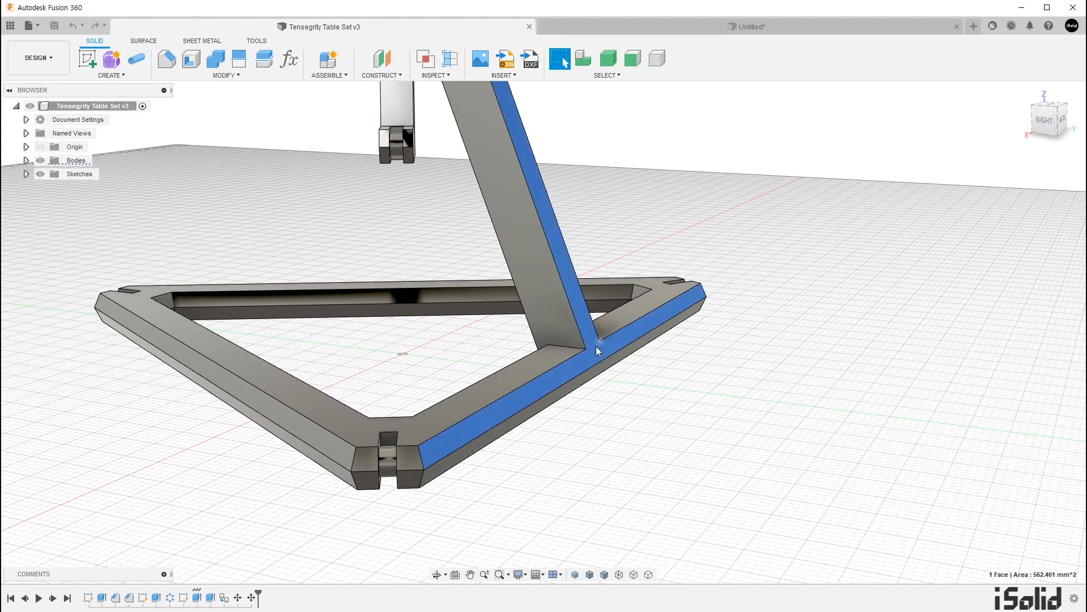
{"action": "scroll", "coordinate": [606, 385], "scroll_direction": "down", "scroll_amount": 3}
{"action": "middle_click_drag", "start_coordinate": [611, 403], "coordinate": [516, 404], "text": "shift"}
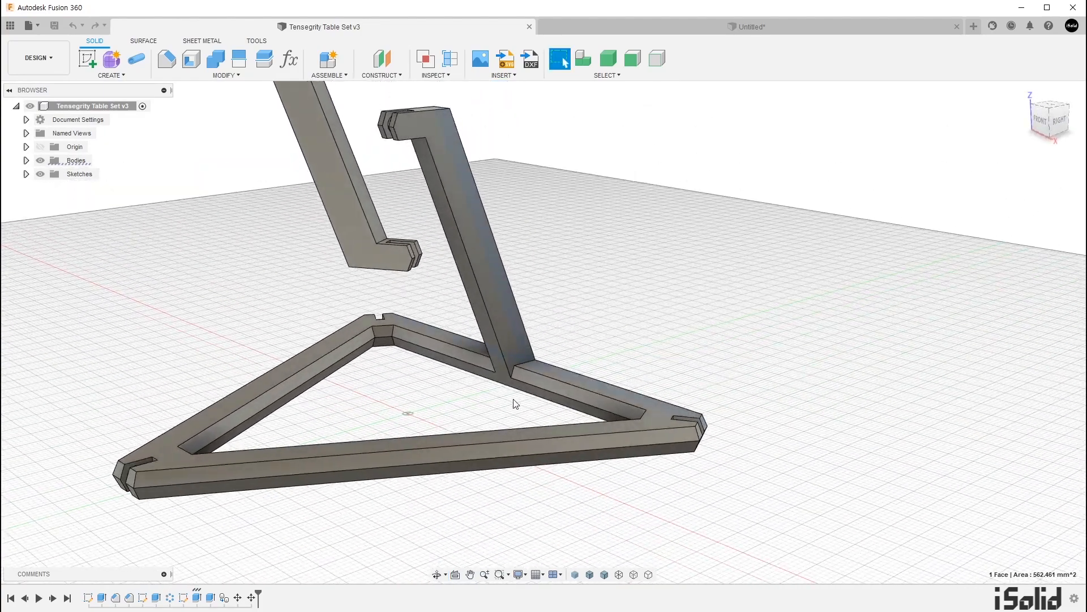
{"action": "left_click", "coordinate": [504, 379]}
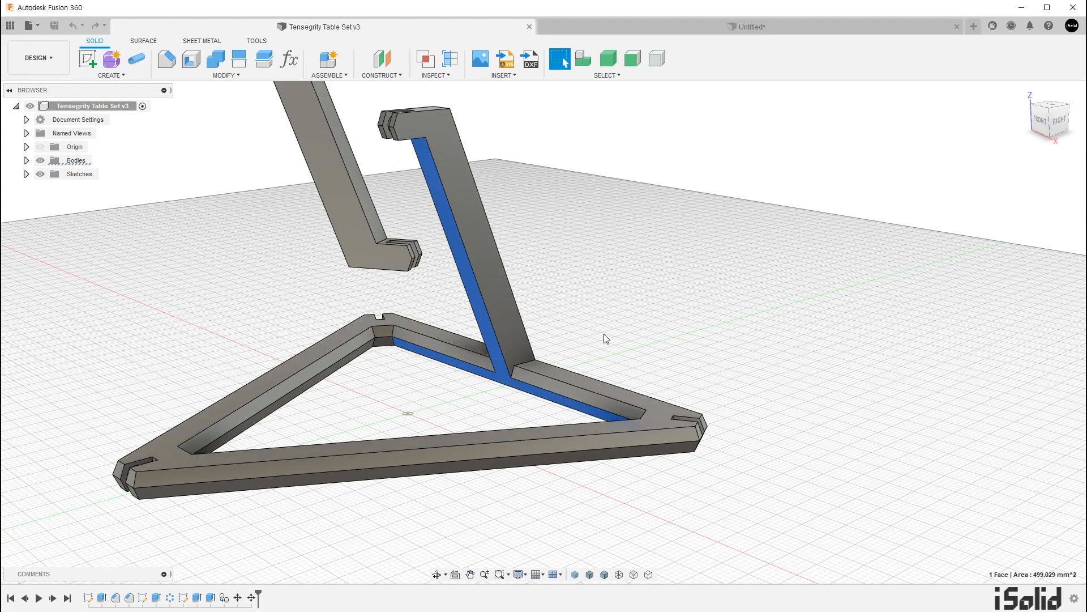
{"action": "middle_click_drag", "start_coordinate": [604, 337], "coordinate": [571, 384], "text": "shift"}
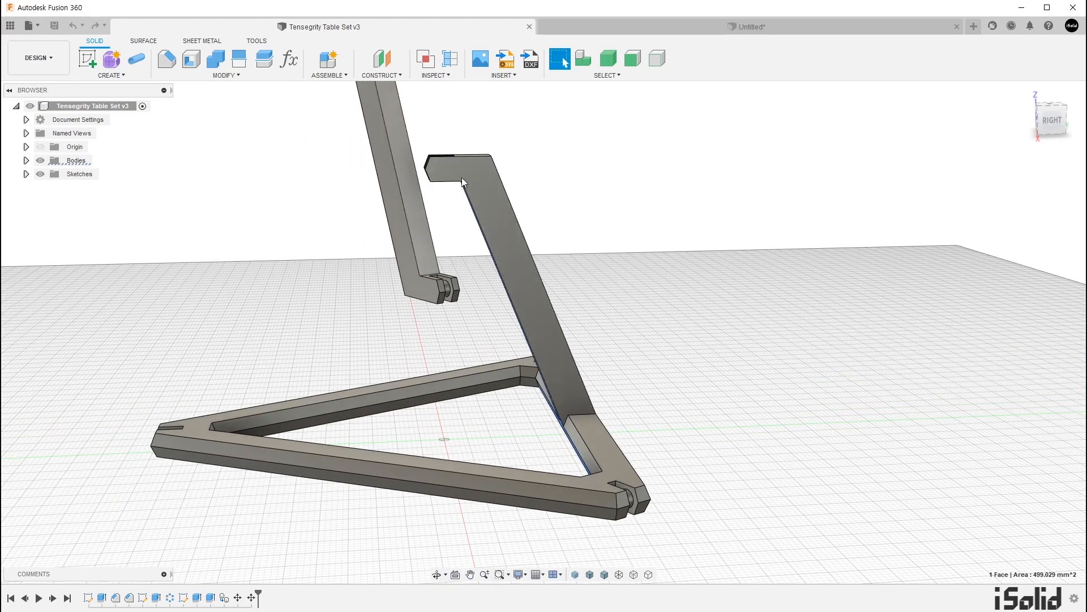
{"action": "left_click", "coordinate": [608, 242]}
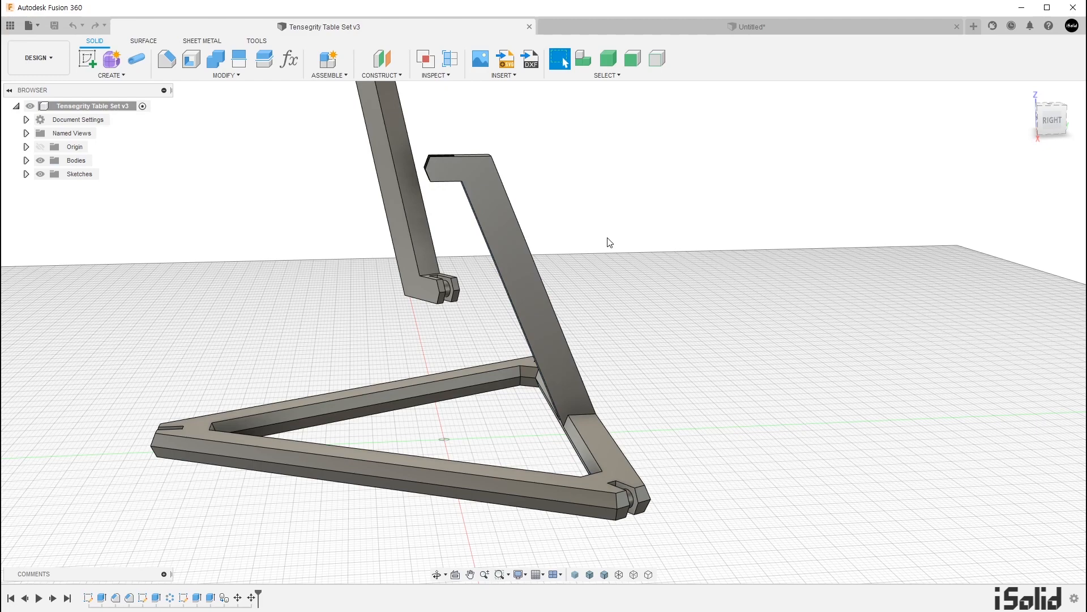
Switch to the untitled base frame design and start a sketch on the vertical YZ origin plane.
{"action": "left_click", "coordinate": [691, 29]}
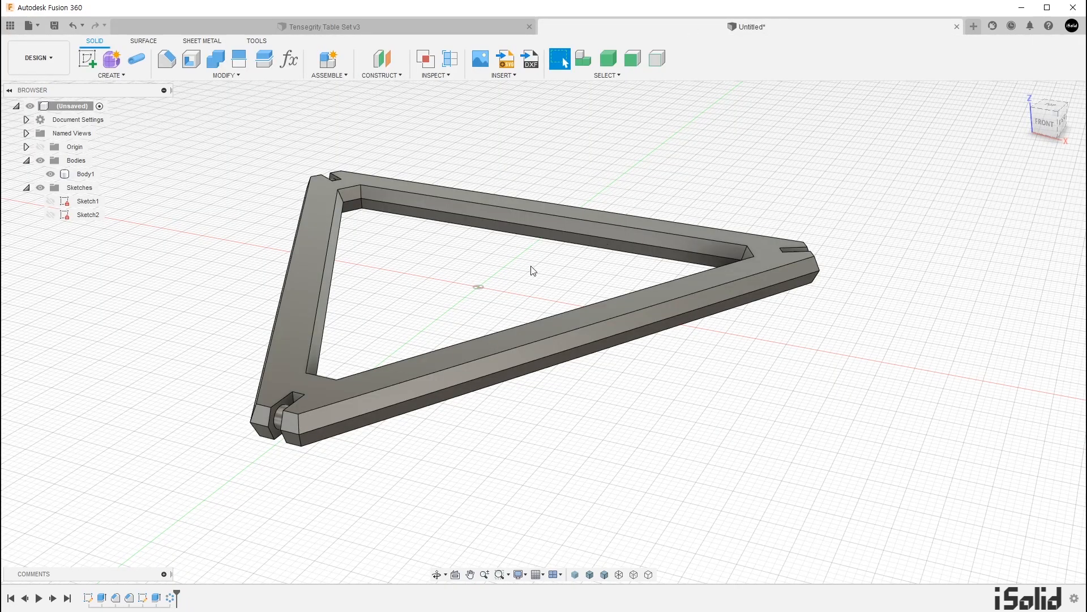
{"action": "left_click", "coordinate": [87, 58]}
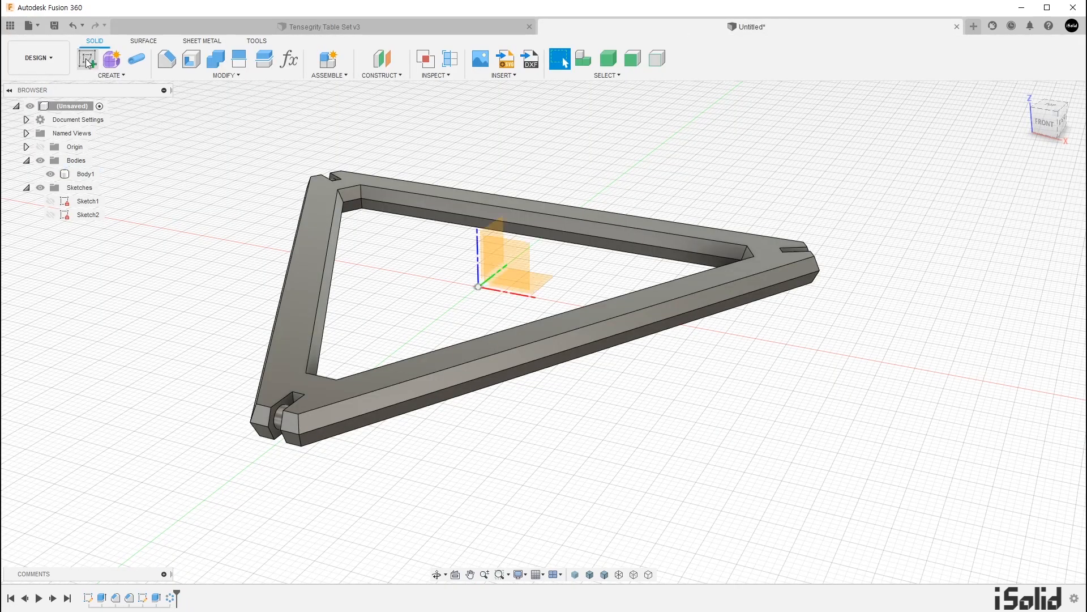
{"action": "left_click", "coordinate": [498, 224]}
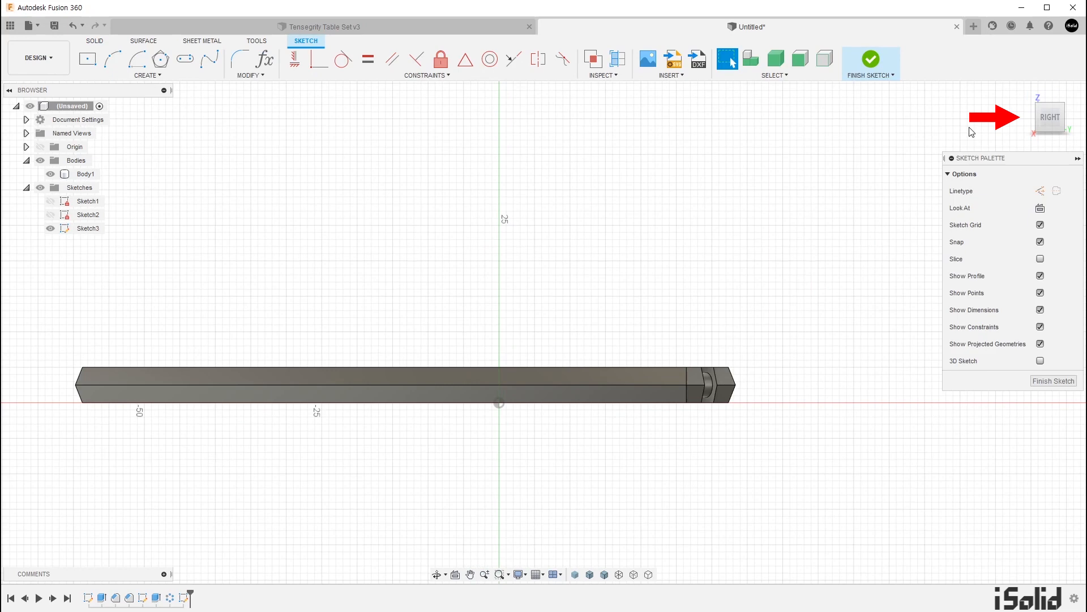
{"action": "scroll", "coordinate": [521, 374], "scroll_direction": "down", "scroll_amount": 2}
{"action": "middle_click_drag", "start_coordinate": [510, 442], "coordinate": [551, 493]}
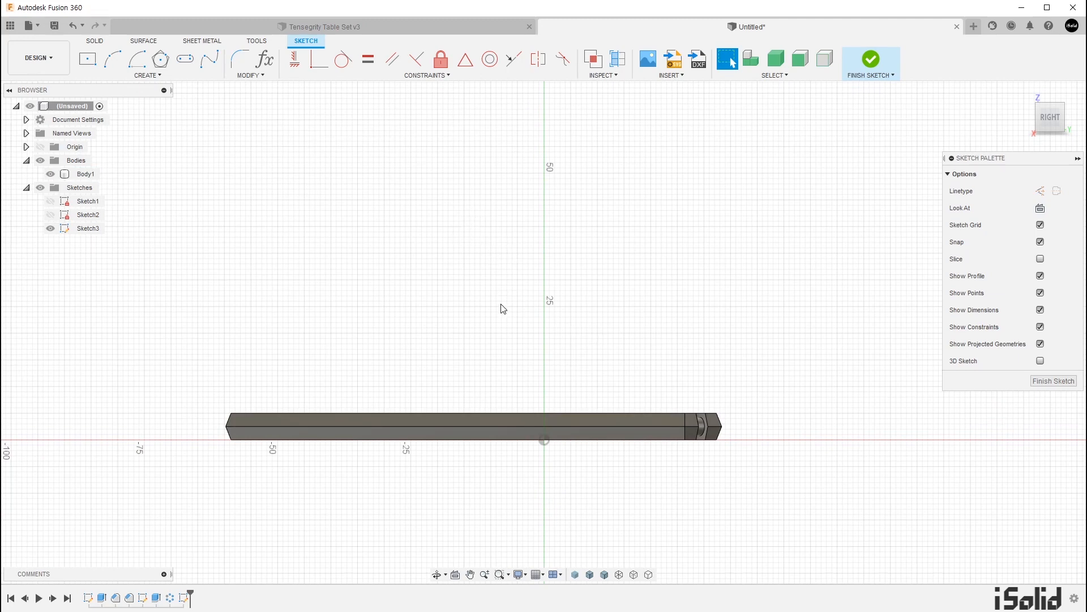
Sketch a vertical line about 48 mm up from the origin, continuing with a horizontal line about 13 mm long toward negative Y.
{"action": "key", "text": "l"}
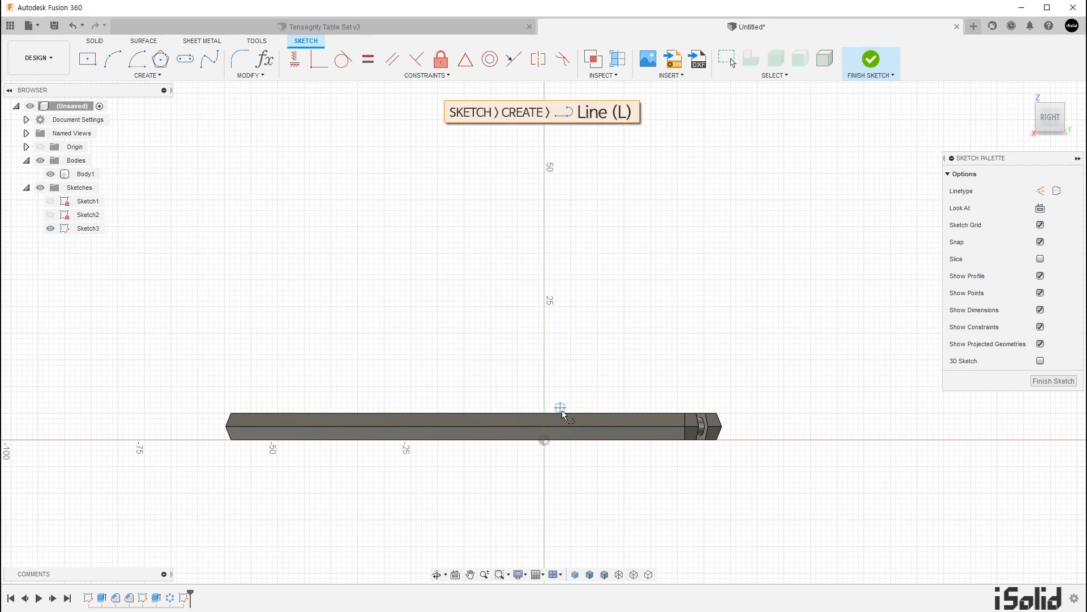
{"action": "left_click", "coordinate": [545, 441]}
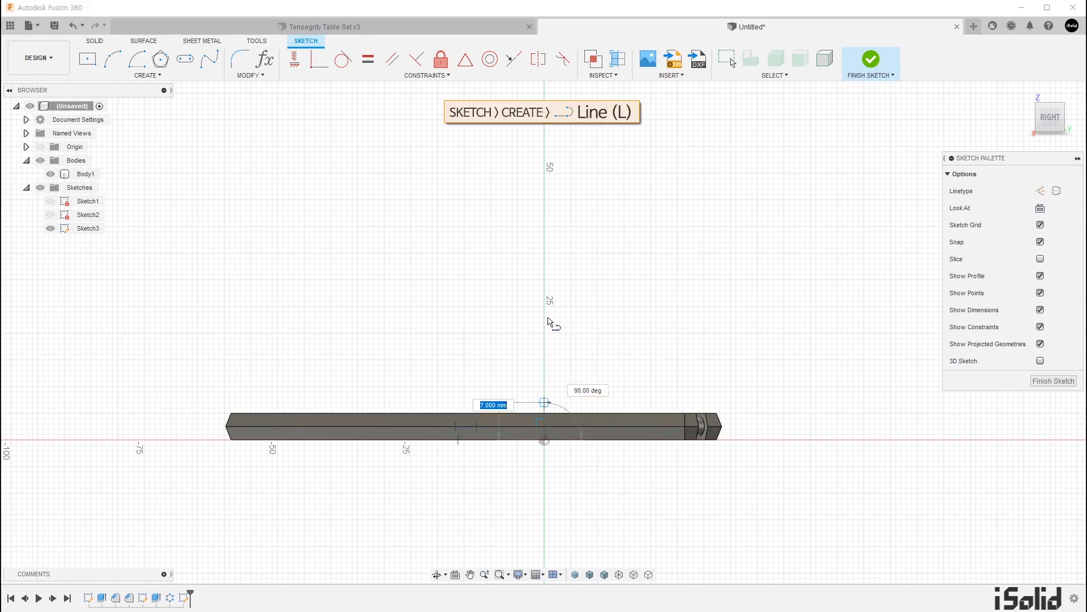
{"action": "left_click", "coordinate": [545, 183]}
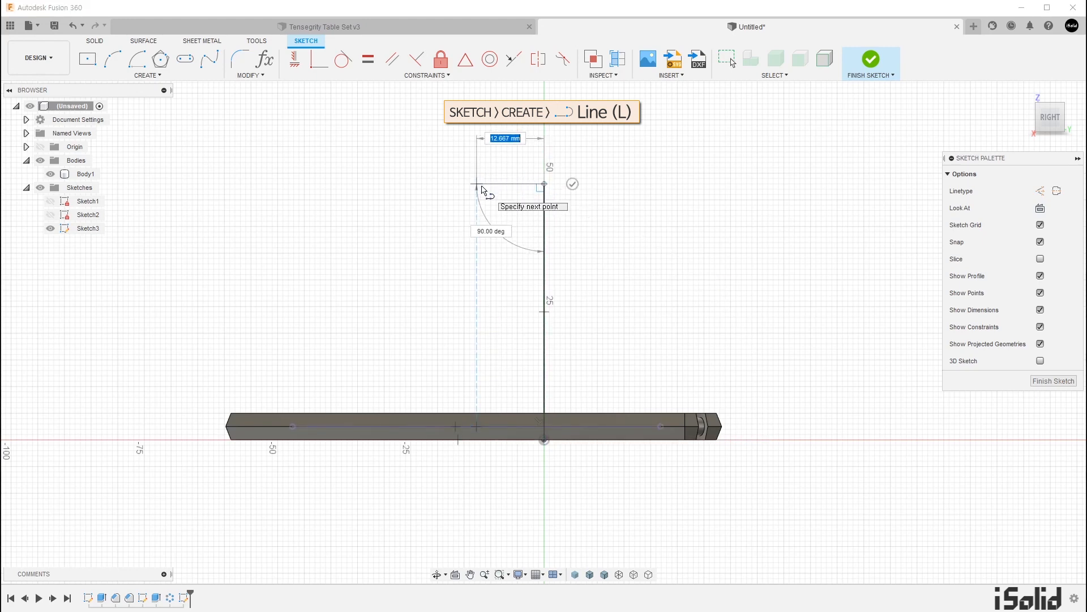
{"action": "left_click", "coordinate": [479, 184]}
{"action": "key", "text": "Escape"}
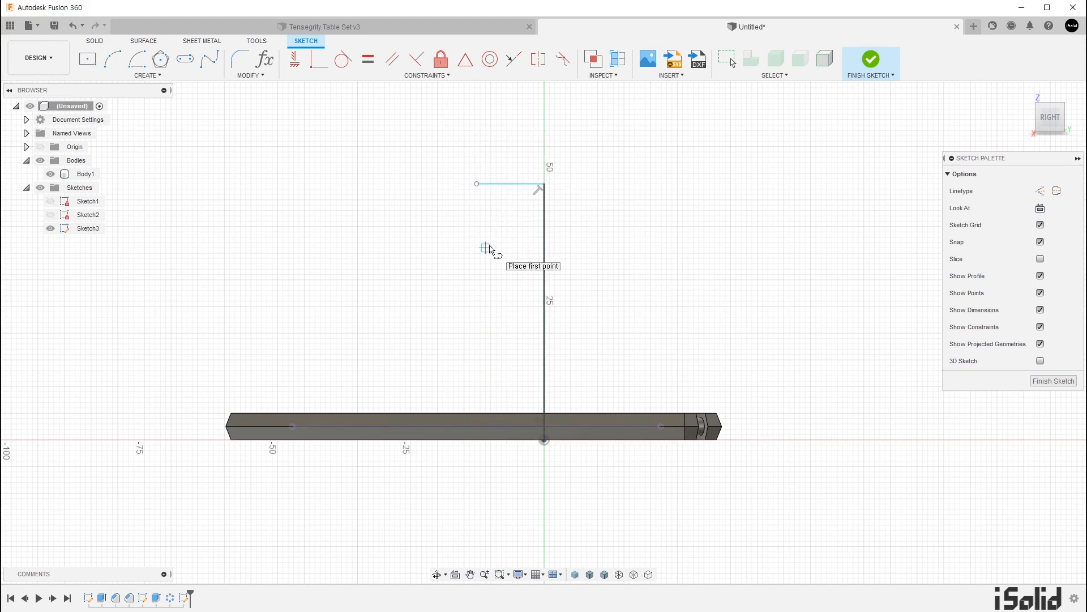
{"action": "key", "text": "Escape"}
{"action": "left_click", "coordinate": [545, 184]}
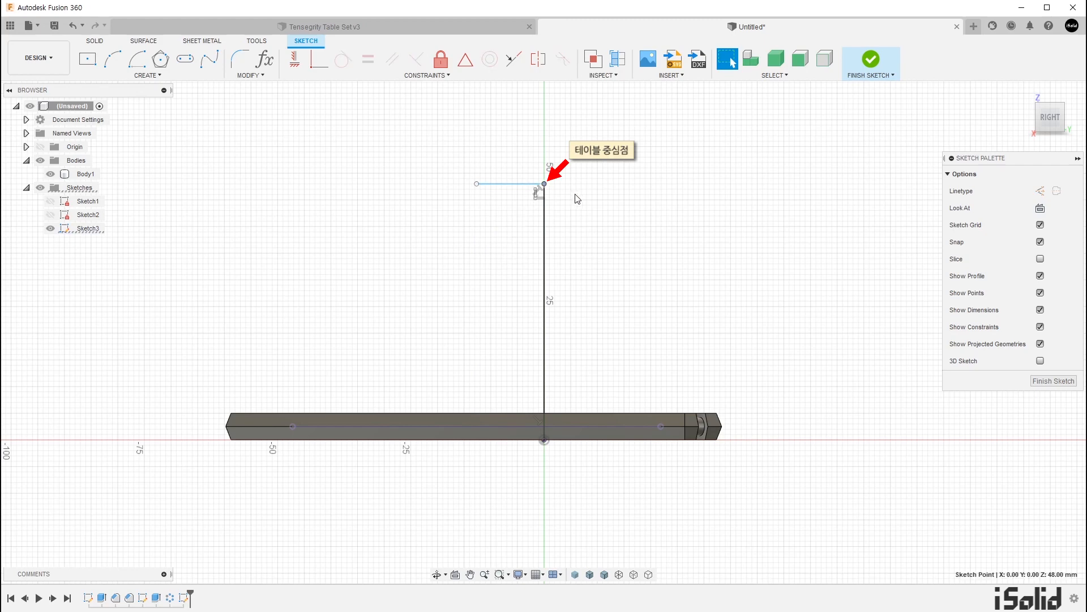
{"action": "left_click", "coordinate": [512, 186]}
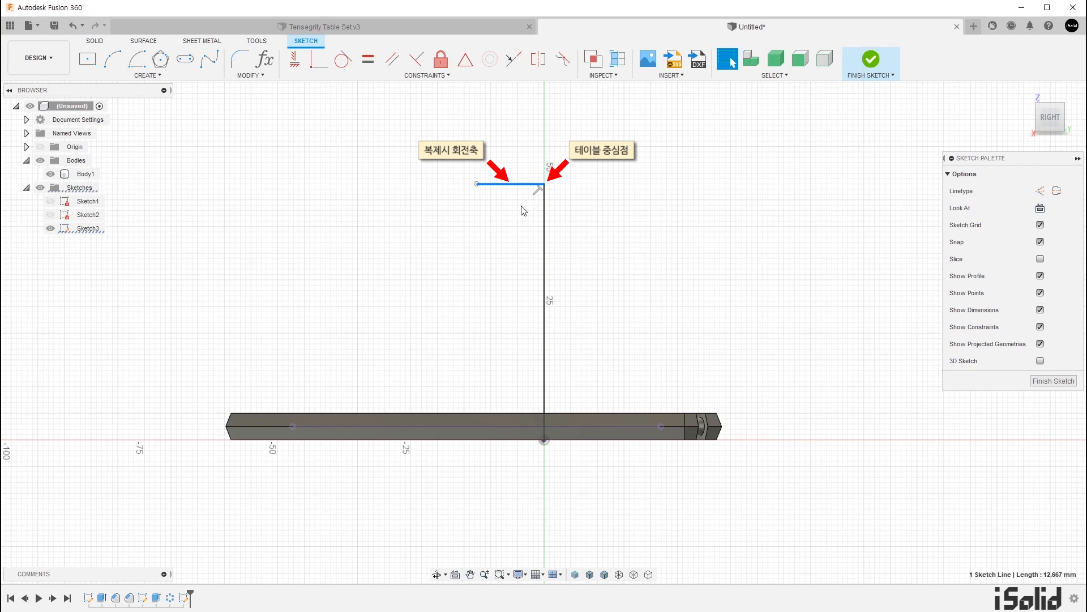
{"action": "left_click", "coordinate": [502, 257]}
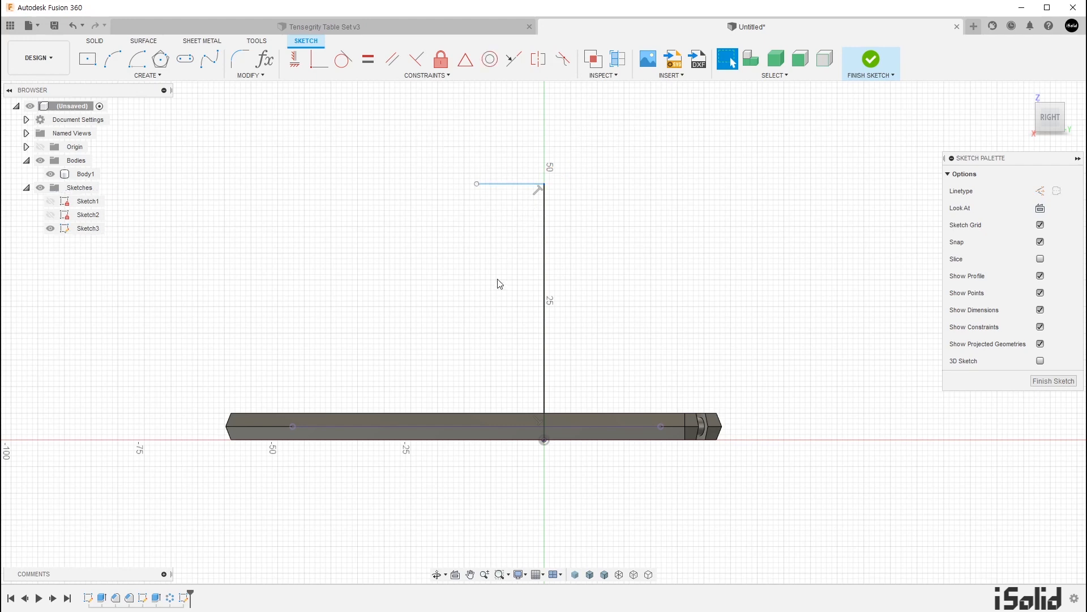
Dimension the vertical line rising from the origin to 45 mm.
{"action": "key", "text": "d"}
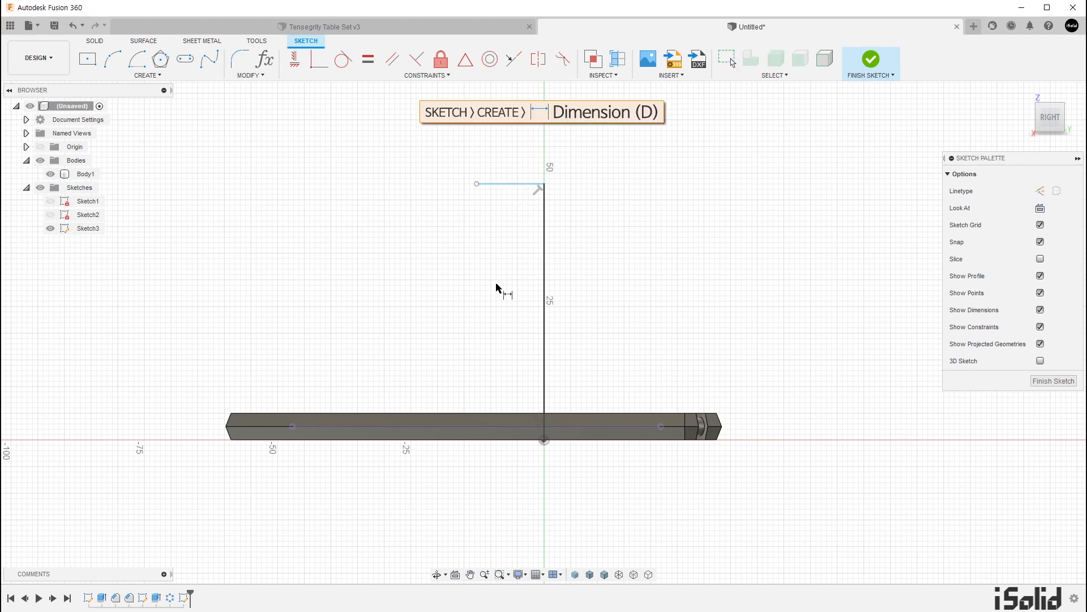
{"action": "left_click", "coordinate": [546, 307]}
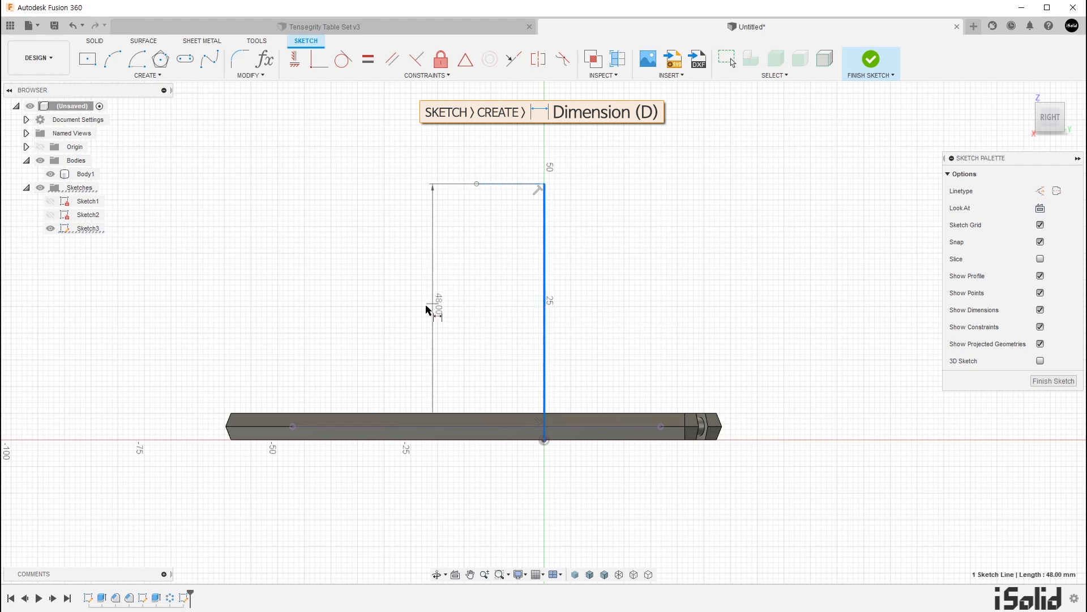
{"action": "left_click", "coordinate": [416, 310]}
{"action": "type", "text": "45"}
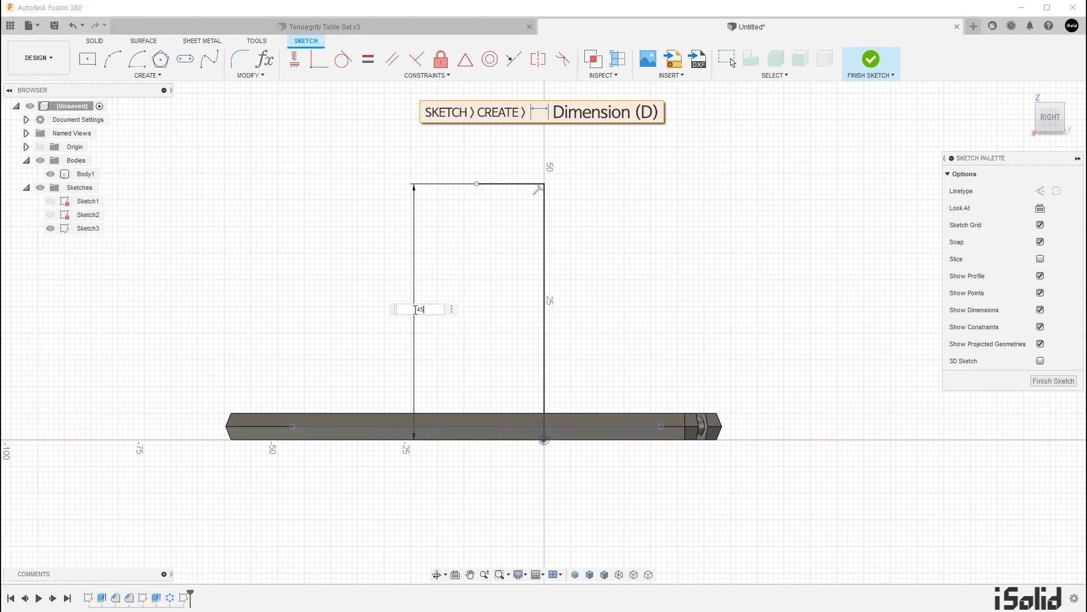
{"action": "key", "text": "Return"}
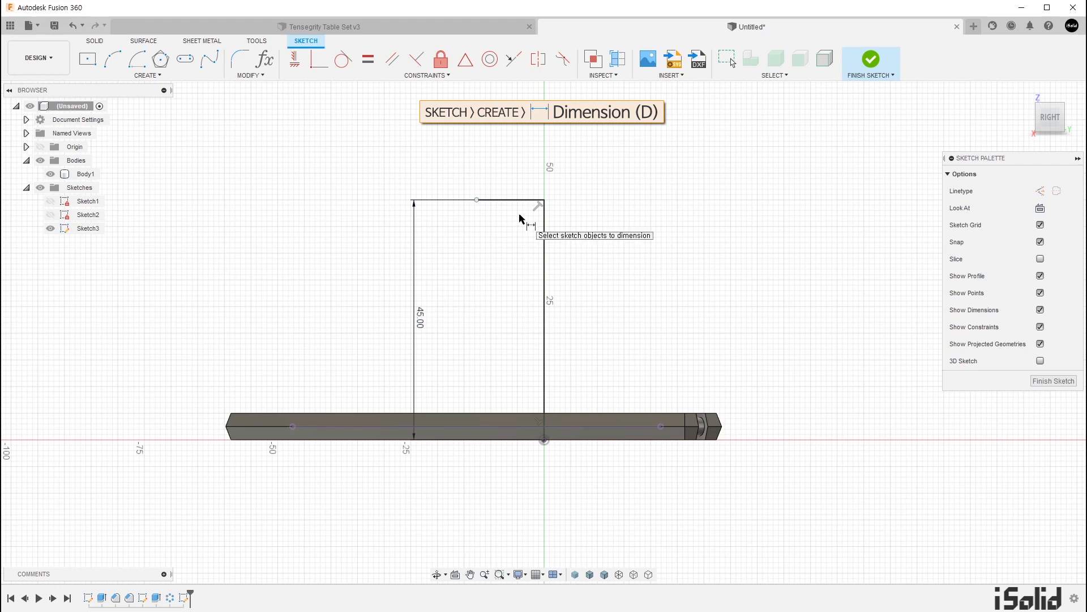
Dimension the short horizontal line at the top of the sketch to 10 mm.
{"action": "left_click", "coordinate": [476, 201]}
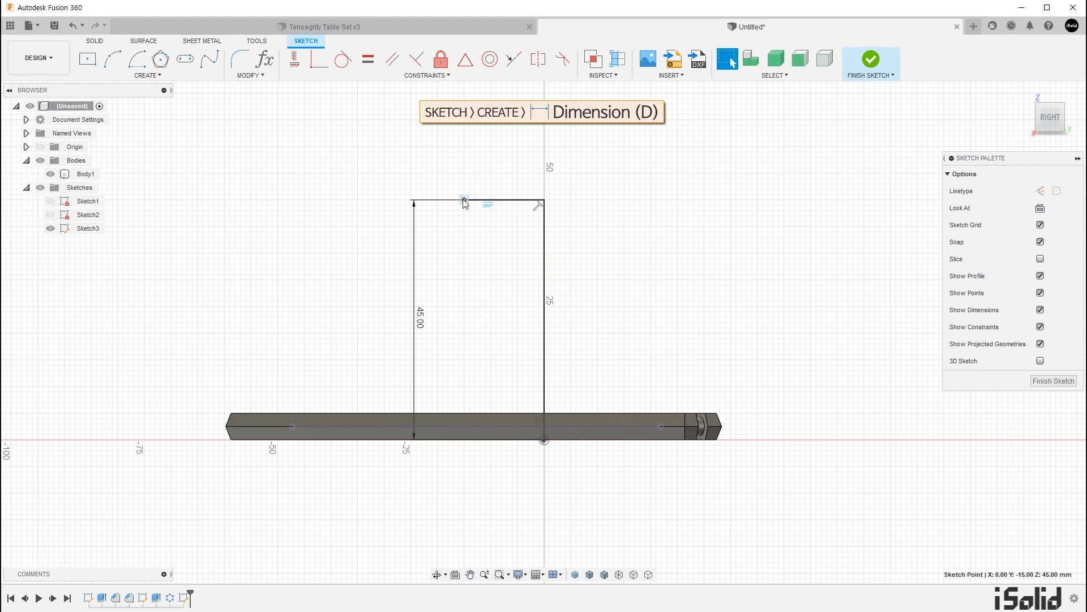
{"action": "key", "text": "Escape"}
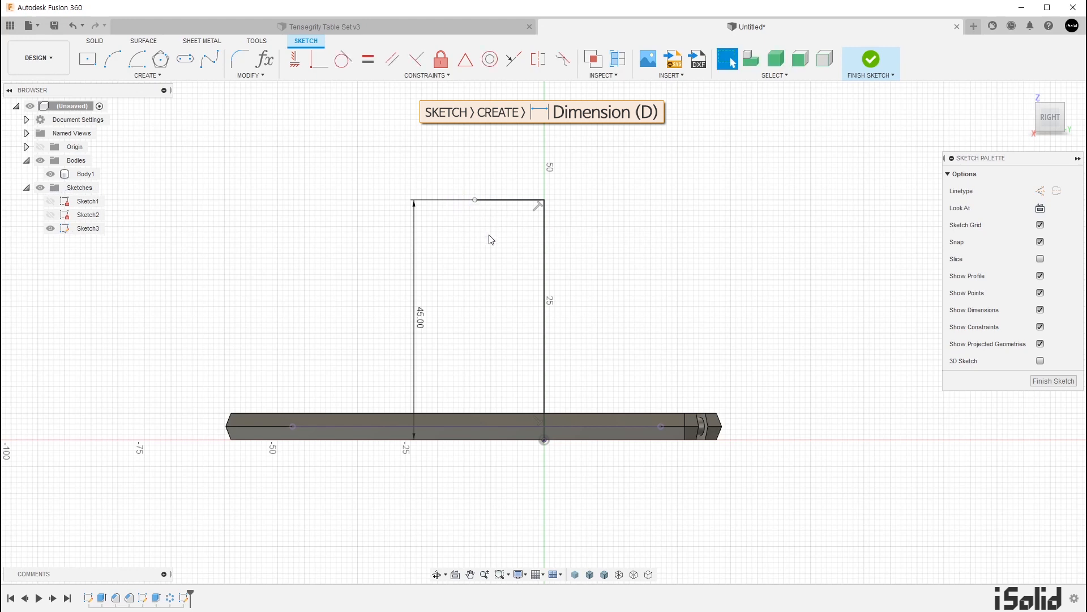
{"action": "key", "text": "d"}
{"action": "left_click", "coordinate": [515, 201]}
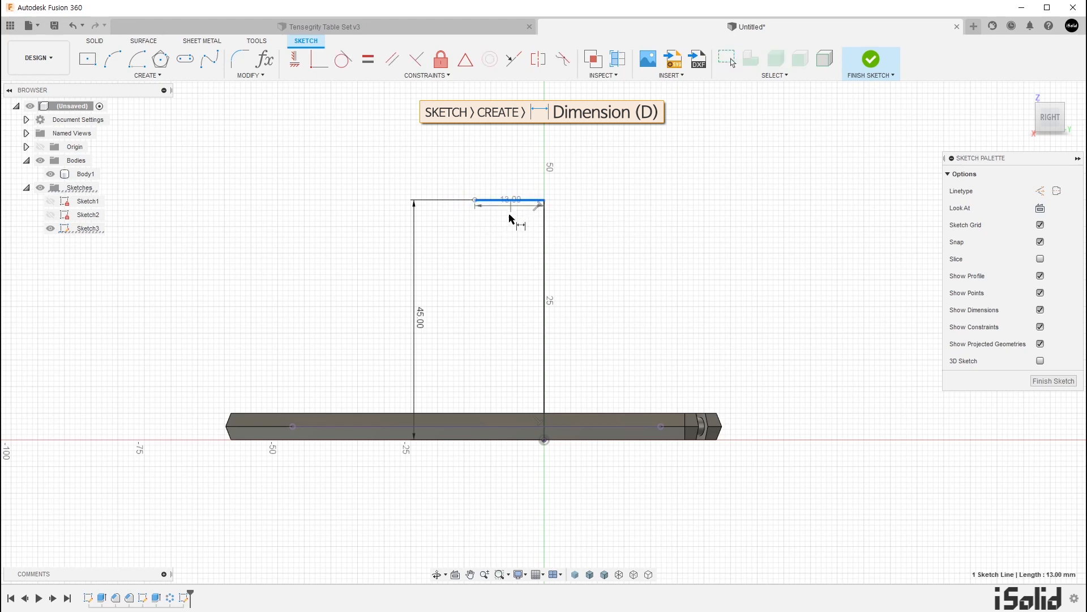
{"action": "left_click", "coordinate": [509, 235]}
{"action": "key", "text": "BackSpace"}
{"action": "type", "text": "10"}
{"action": "key", "text": "Return"}
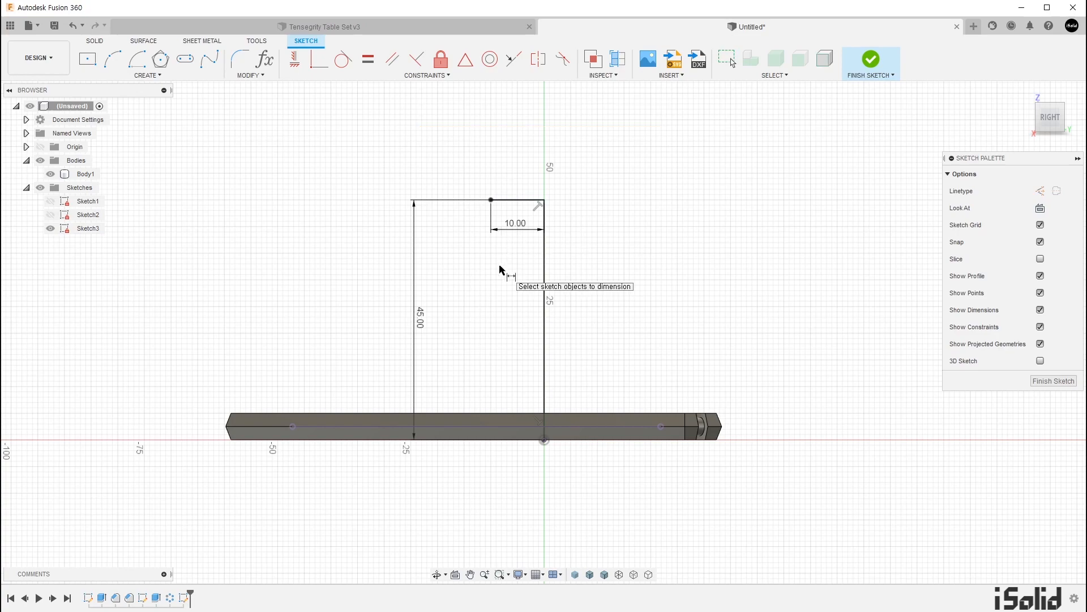
{"action": "key", "text": "Escape"}
Convert all lines in the current sketch to construction lines.
{"action": "middle_click_drag", "start_coordinate": [589, 306], "coordinate": [577, 287], "text": "shift"}
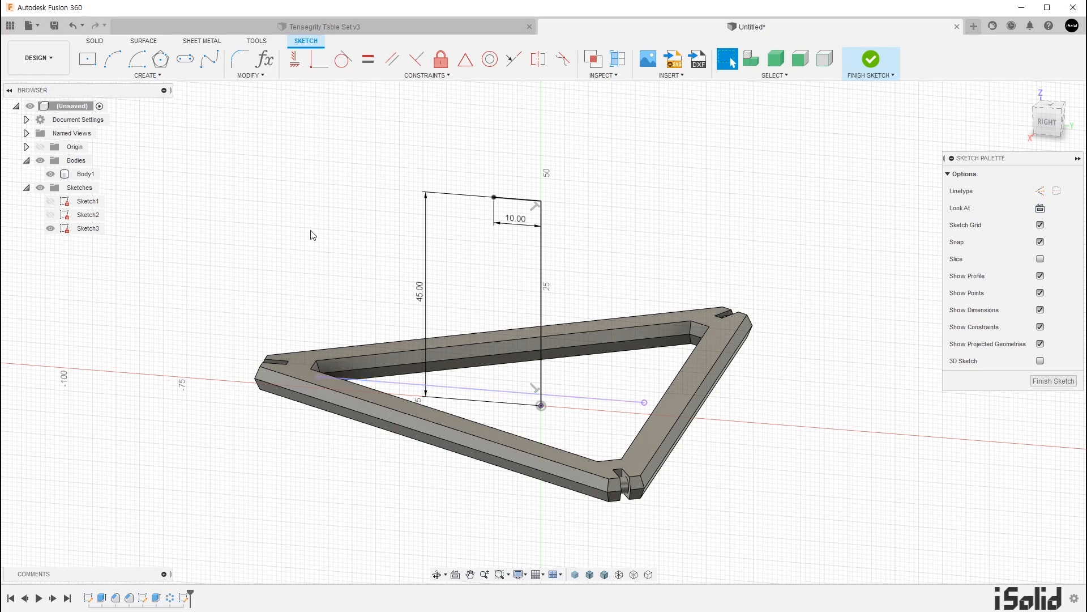
{"action": "left_click_drag", "start_coordinate": [261, 146], "coordinate": [695, 460]}
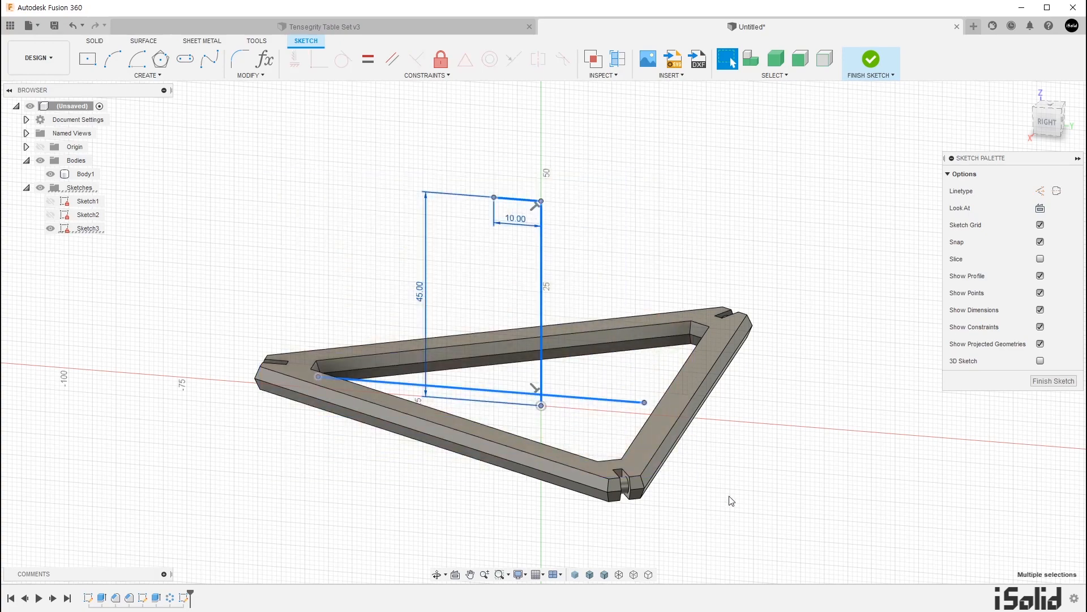
{"action": "key", "text": "x"}
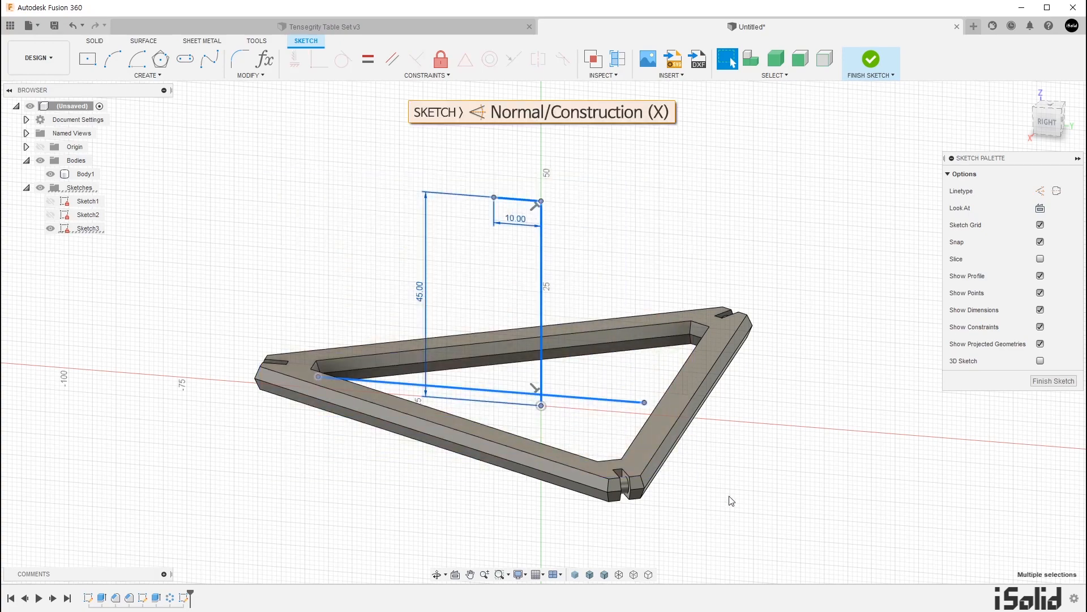
{"action": "left_click", "coordinate": [591, 437]}
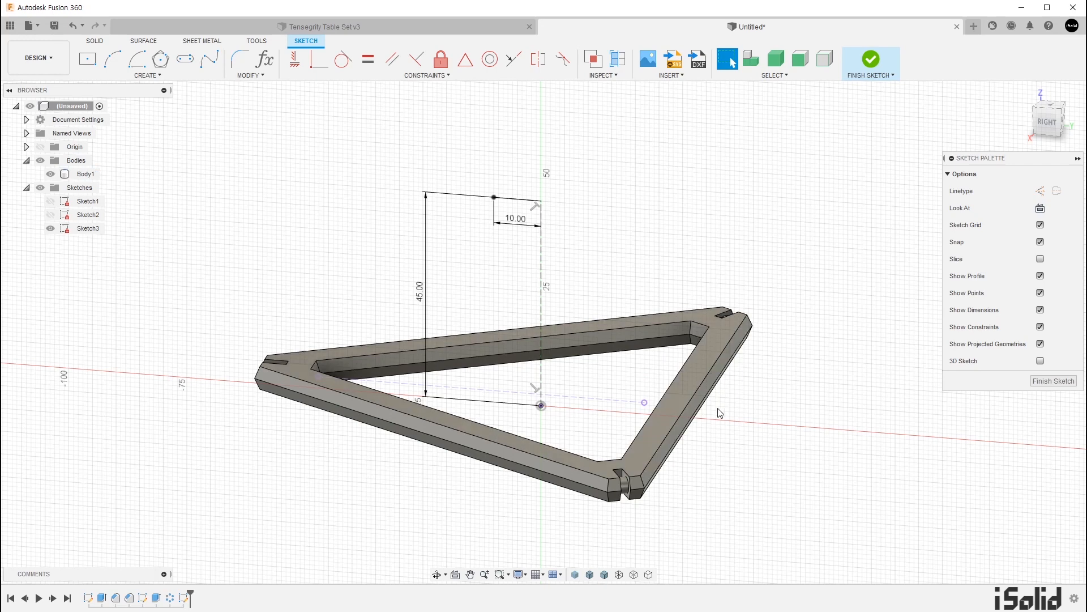
Project the upper outer and upper inner sloped faces of the frame bar crossing the sketch plane into the sketch.
{"action": "key", "text": "p"}
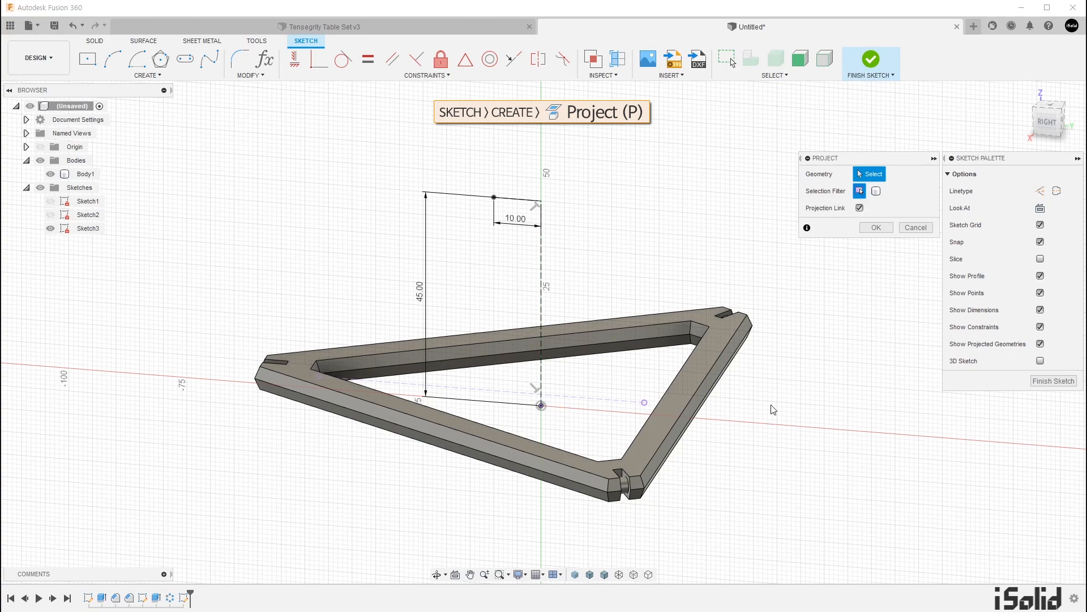
{"action": "scroll", "coordinate": [728, 427], "scroll_direction": "up", "scroll_amount": 5}
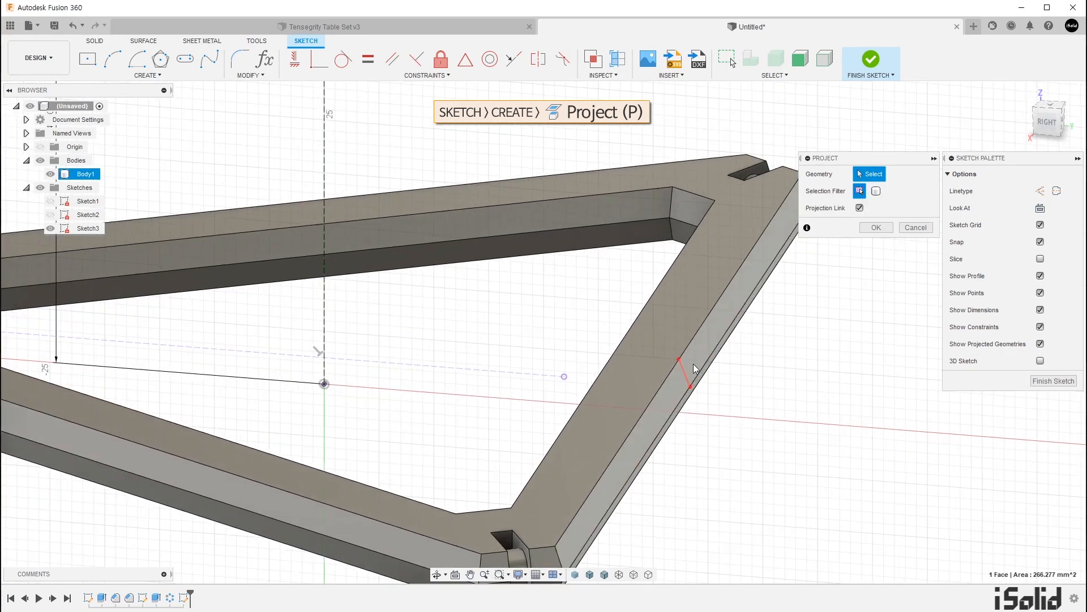
{"action": "left_click", "coordinate": [685, 381]}
{"action": "middle_click_drag", "start_coordinate": [684, 381], "coordinate": [635, 334], "text": "shift"}
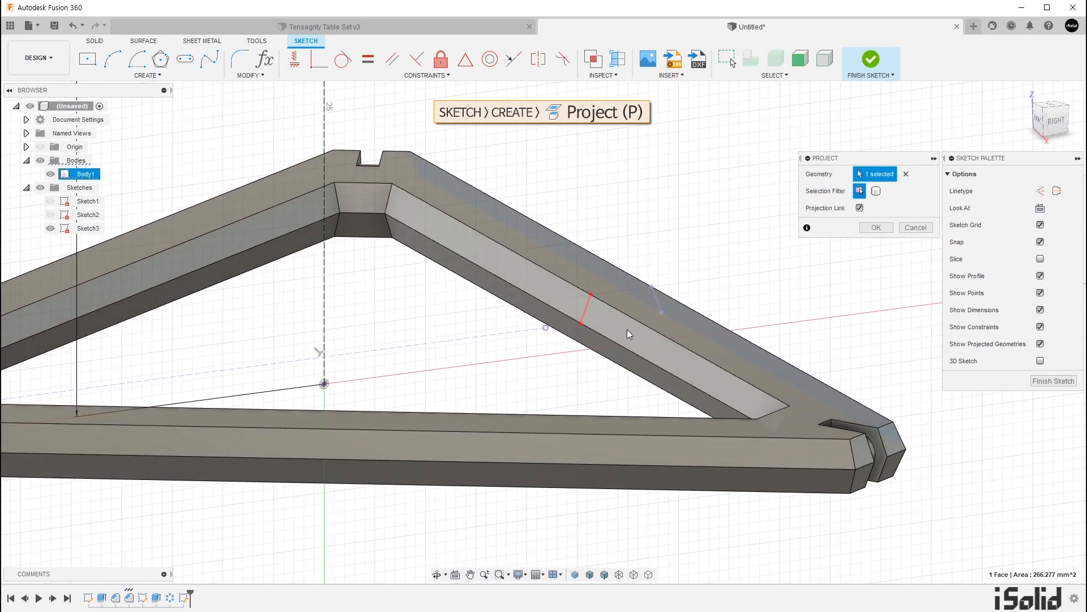
{"action": "left_click", "coordinate": [595, 312]}
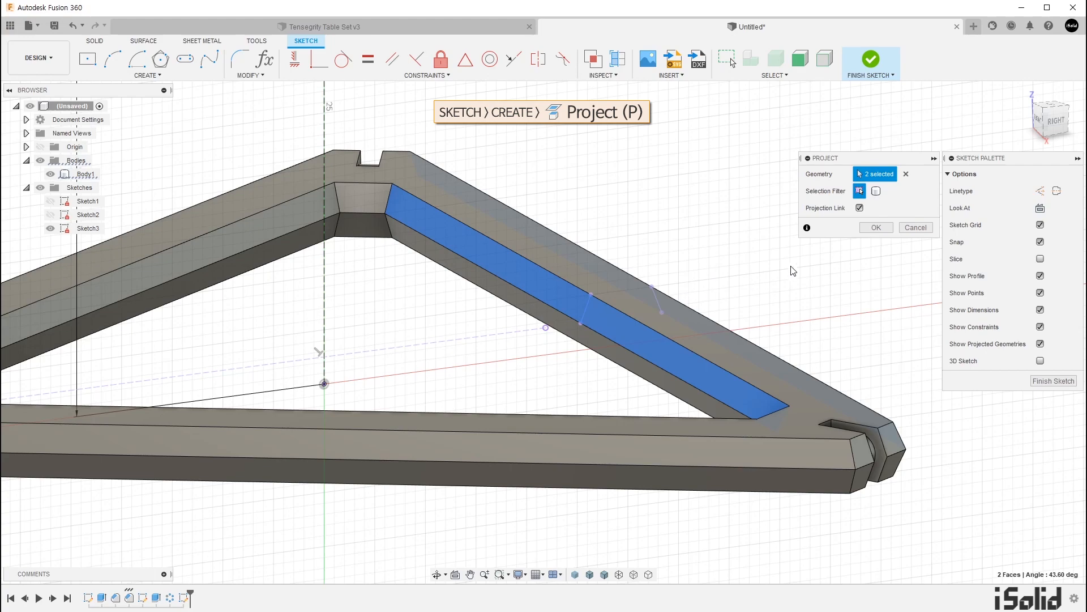
{"action": "left_click", "coordinate": [876, 227]}
{"action": "middle_click_drag", "start_coordinate": [738, 278], "coordinate": [763, 279], "text": "shift"}
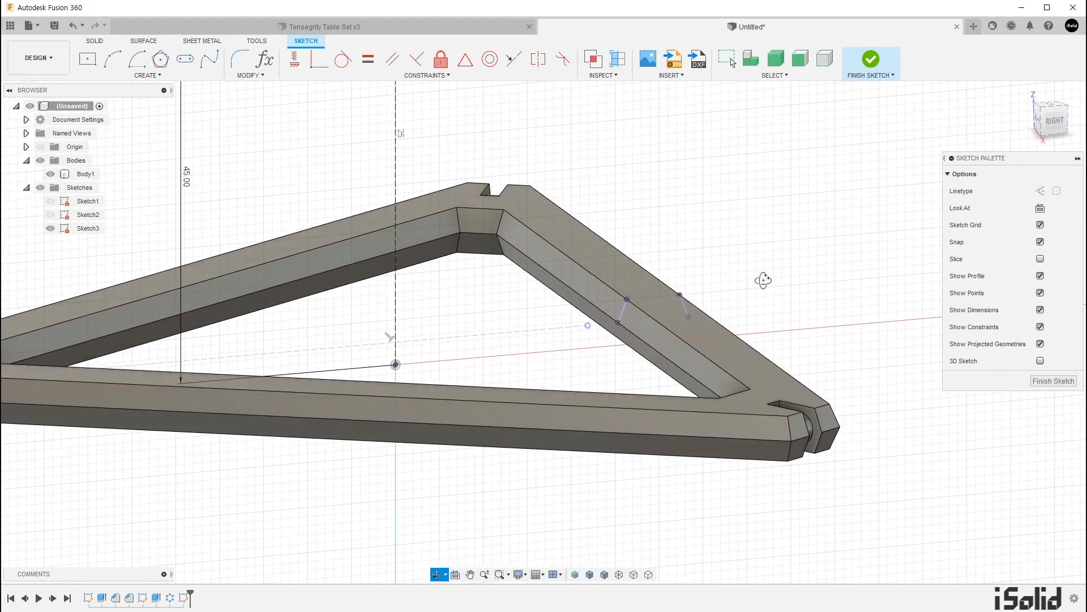
Face the sketch plane squarely and hide the base frame body, leaving only the sketch geometry to work on.
{"action": "left_click", "coordinate": [1053, 125]}
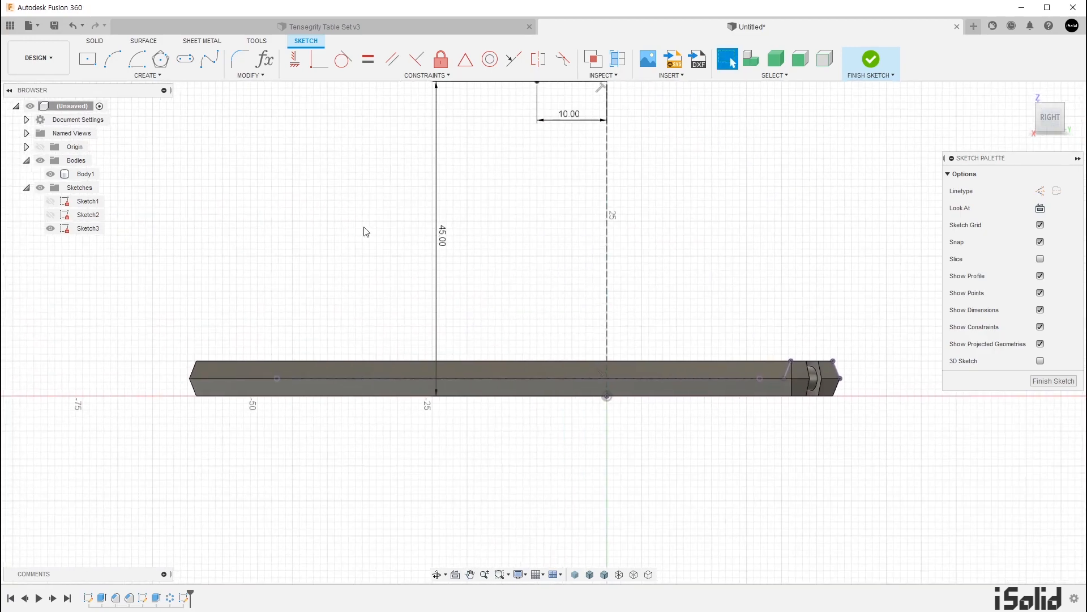
{"action": "left_click", "coordinate": [63, 174]}
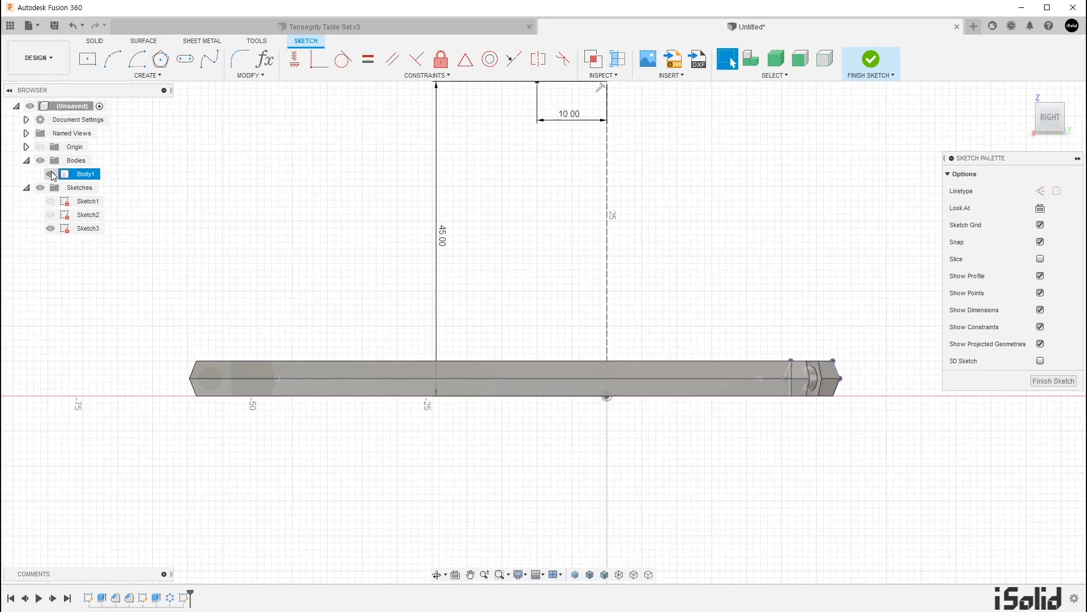
{"action": "left_click", "coordinate": [52, 175]}
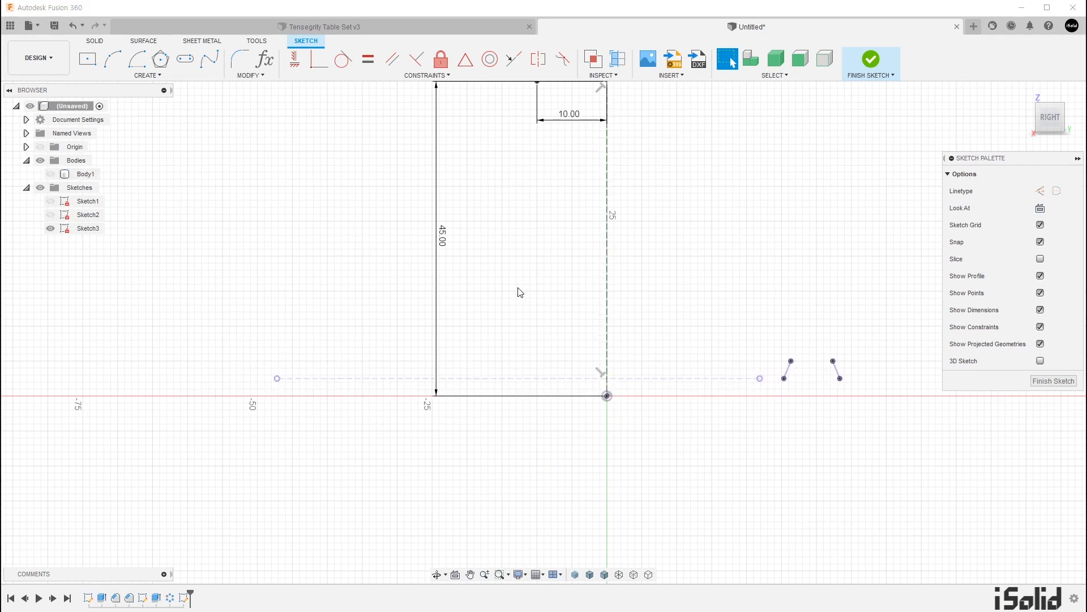
{"action": "middle_click_drag", "start_coordinate": [645, 298], "coordinate": [583, 416]}
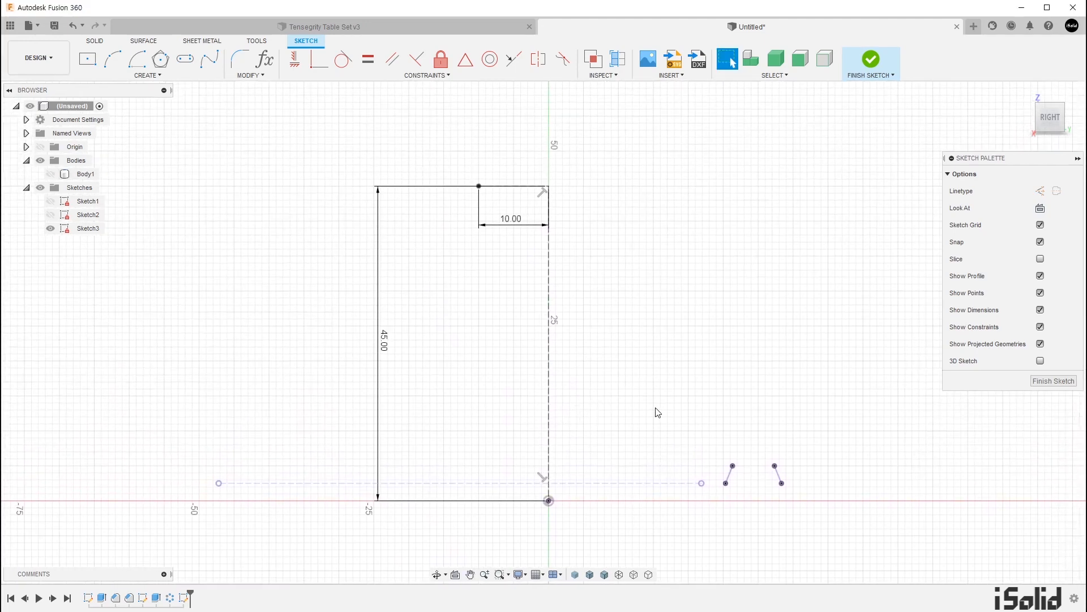
Draw the leg's outer slanted line from the upper end of the outer projected edge, rising inward above the construction lines and parallel to that edge.
{"action": "key", "text": "l"}
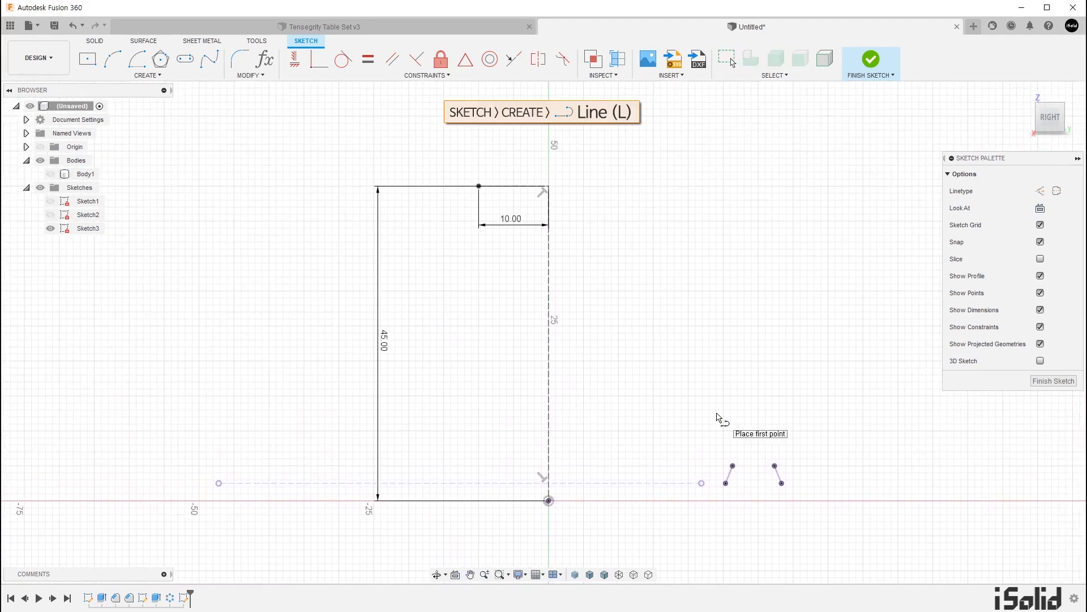
{"action": "left_click", "coordinate": [776, 466]}
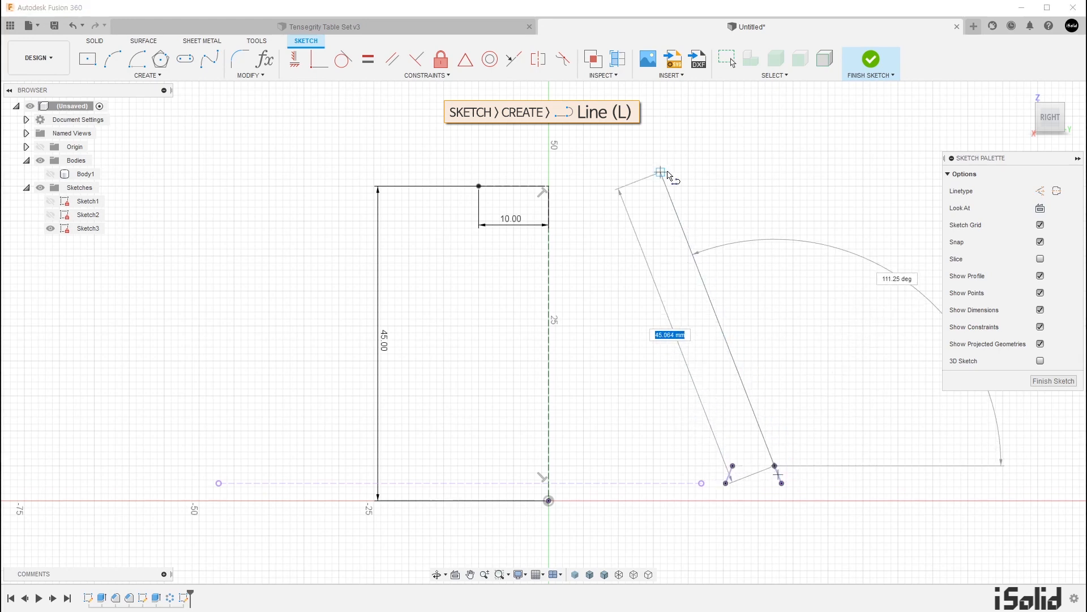
{"action": "scroll", "coordinate": [668, 174], "scroll_direction": "down", "scroll_amount": 1}
{"action": "scroll", "coordinate": [668, 174], "scroll_direction": "down", "scroll_amount": 2}
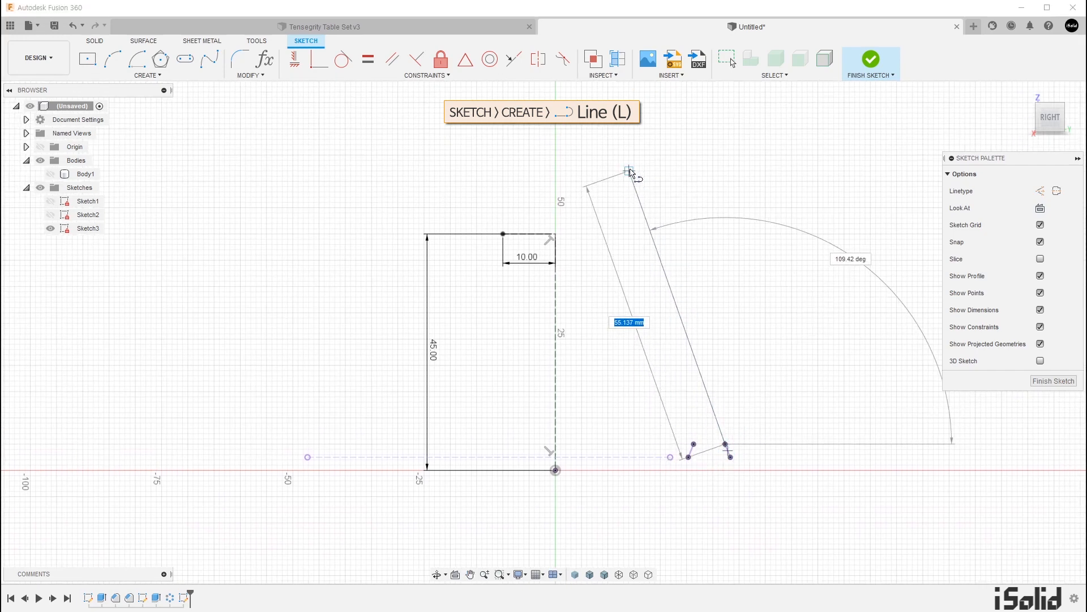
{"action": "left_click", "coordinate": [614, 163]}
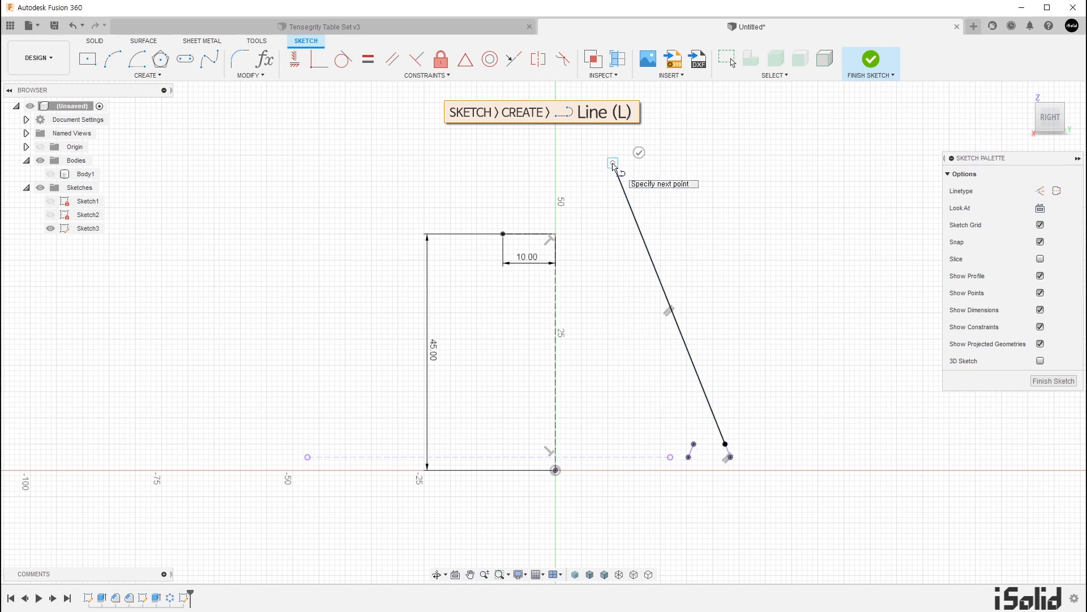
Continue the outline with a horizontal top edge, a two-segment pointed end, a lower horizontal edge and an inner slanted line to the inner projected edge's lower end.
{"action": "left_click", "coordinate": [580, 163]}
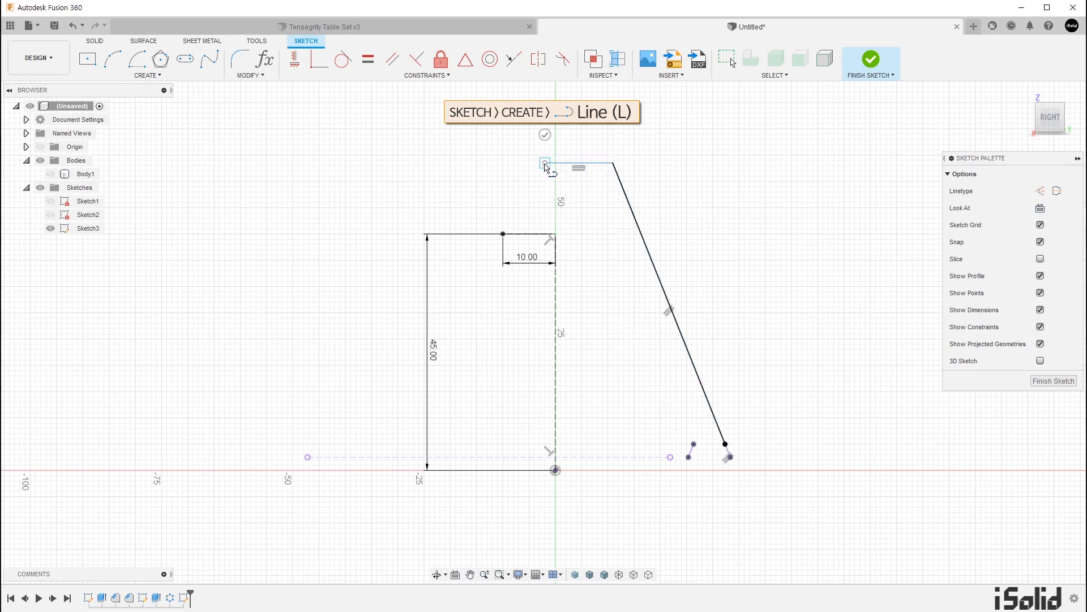
{"action": "left_click", "coordinate": [545, 163]}
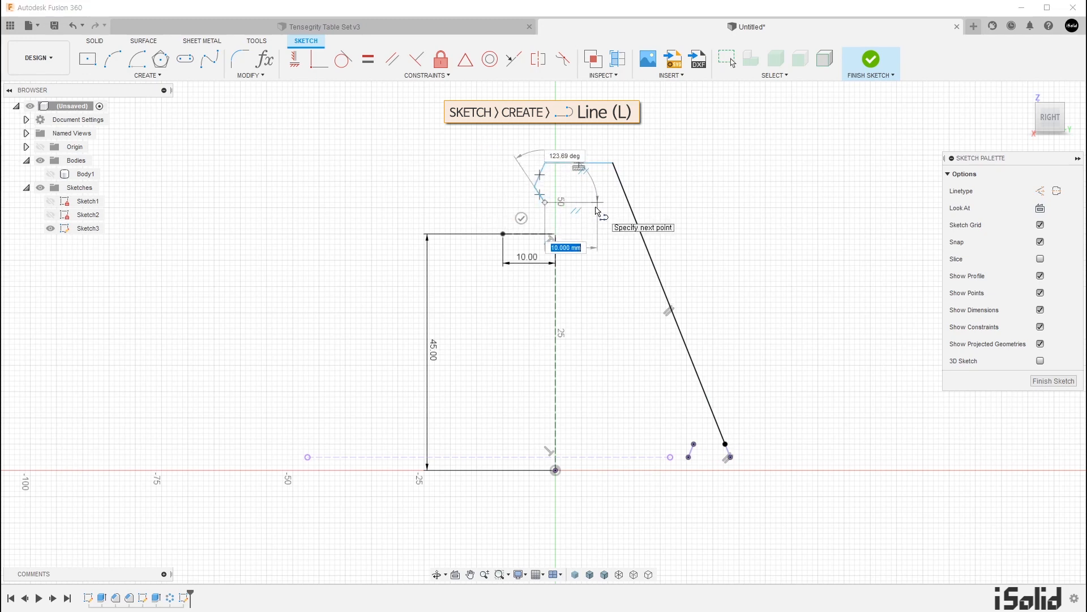
{"action": "scroll", "coordinate": [687, 468], "scroll_direction": "up", "scroll_amount": 2}
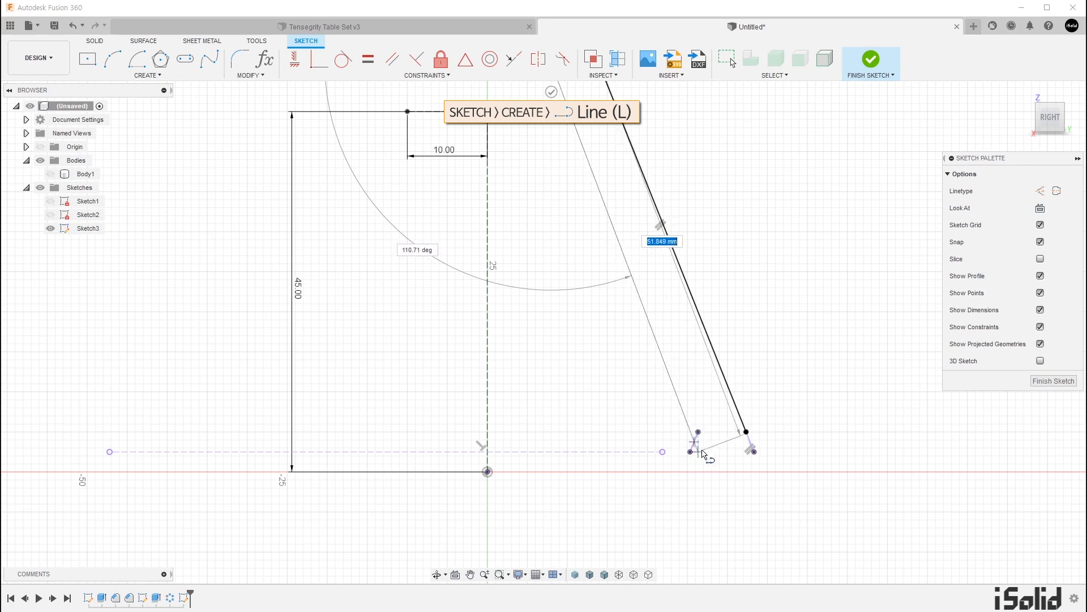
{"action": "left_click", "coordinate": [691, 453]}
{"action": "scroll", "coordinate": [675, 473], "scroll_direction": "down", "scroll_amount": 3}
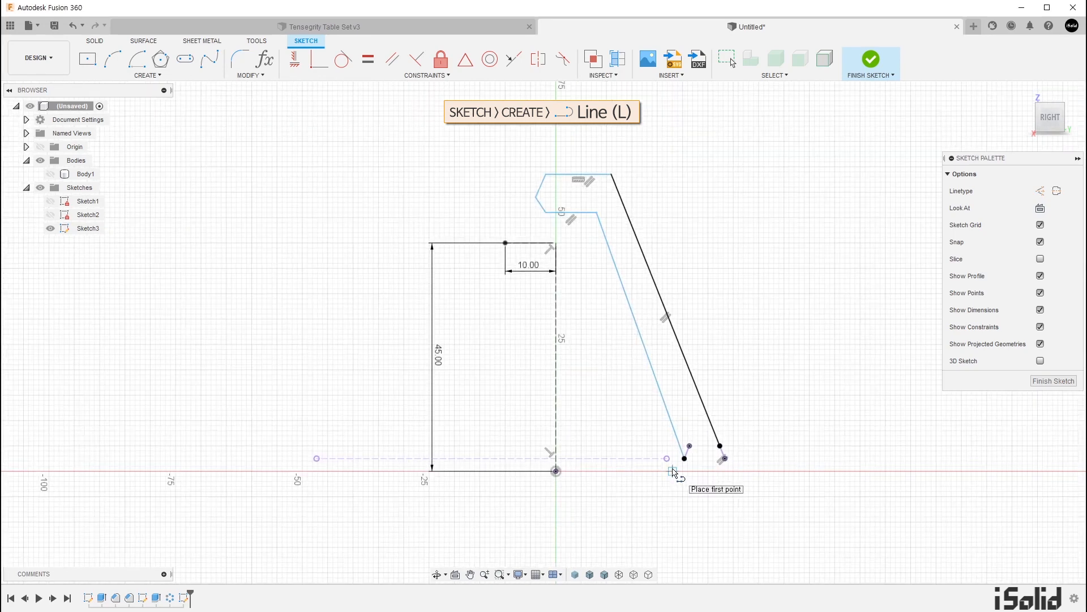
Close the leg profile with a horizontal line joining the upper ends of the two projected edges.
{"action": "scroll", "coordinate": [729, 483], "scroll_direction": "up", "scroll_amount": 2}
{"action": "left_click", "coordinate": [681, 433]}
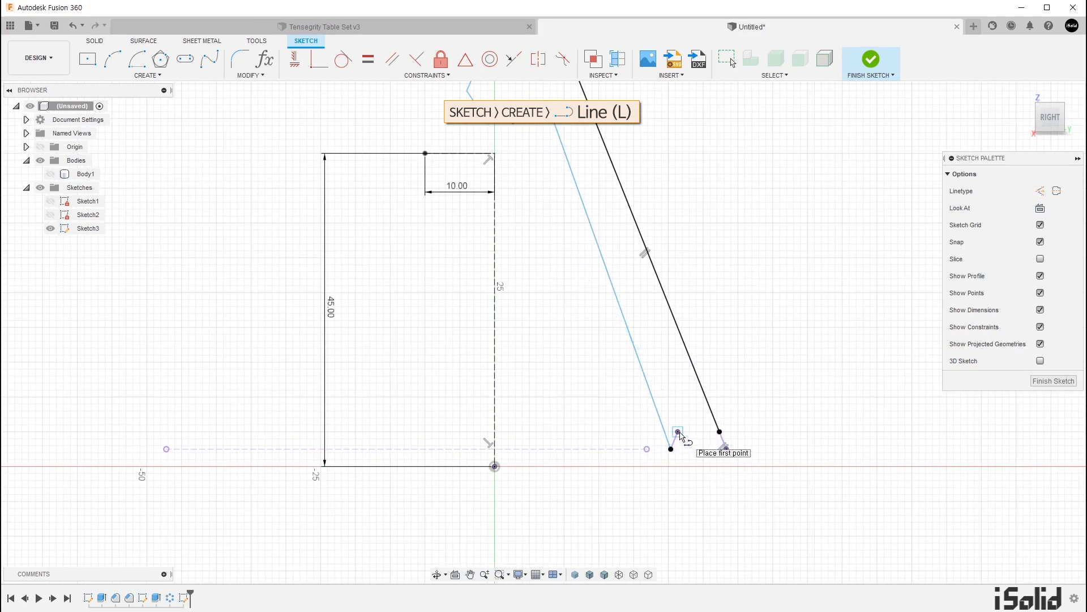
{"action": "left_click", "coordinate": [720, 432]}
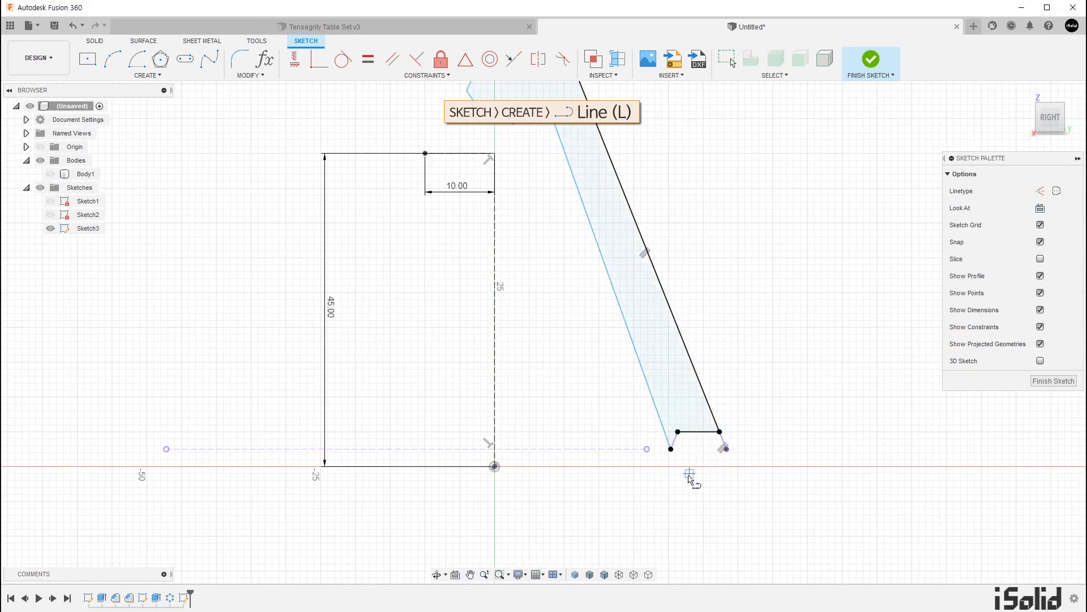
{"action": "key", "text": "Escape"}
{"action": "scroll", "coordinate": [663, 475], "scroll_direction": "down", "scroll_amount": 2}
{"action": "middle_click_drag", "start_coordinate": [585, 410], "coordinate": [579, 429]}
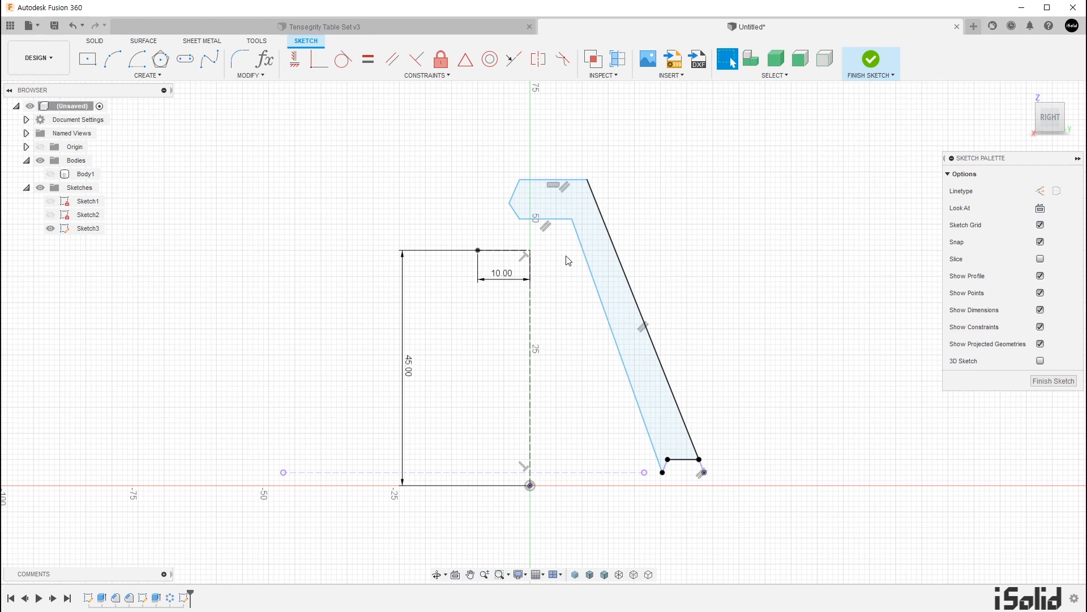
Constrain the leg's inner slanted line parallel to the outer one and show the base frame body again.
{"action": "left_click", "coordinate": [395, 68]}
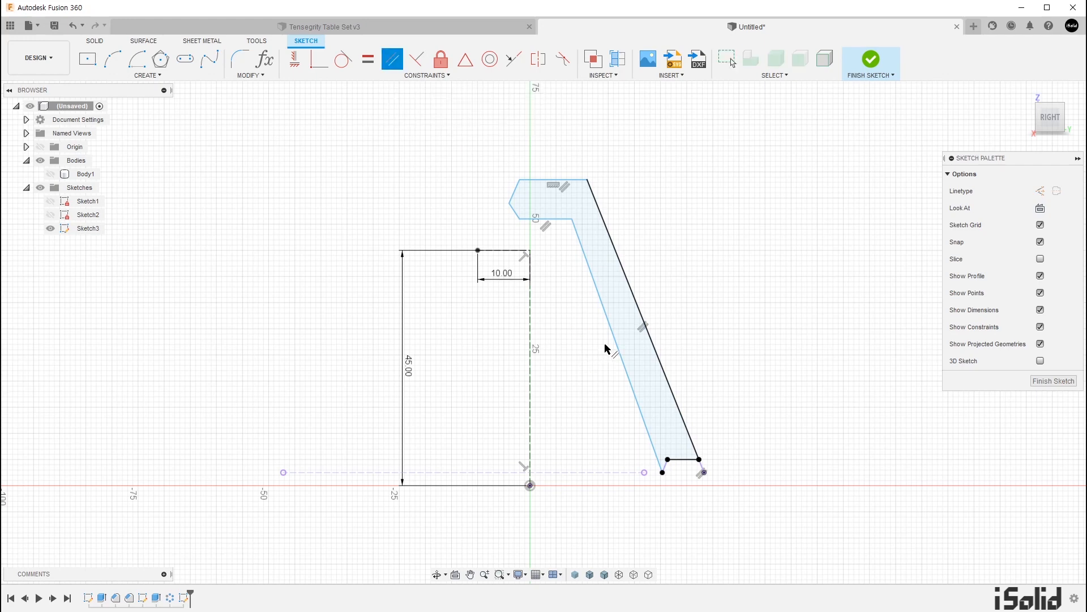
{"action": "left_click", "coordinate": [618, 348]}
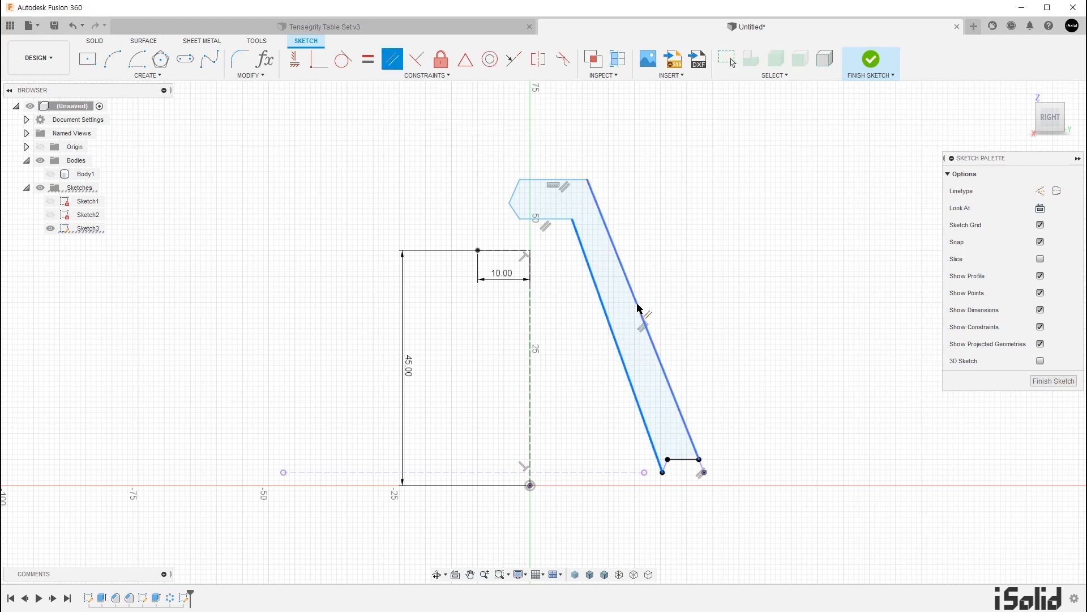
{"action": "left_click", "coordinate": [638, 307]}
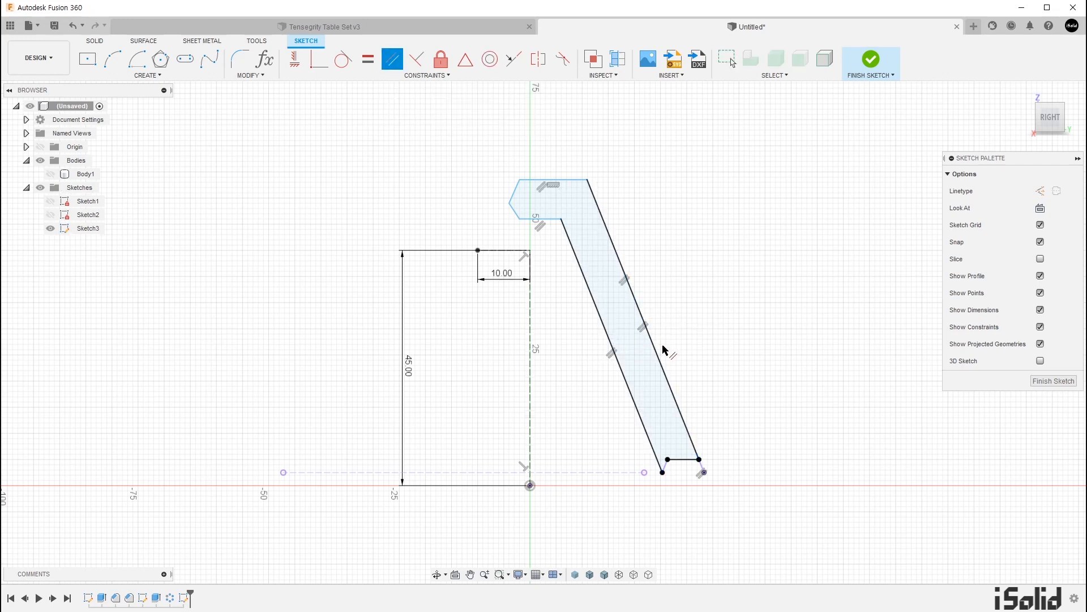
{"action": "left_click", "coordinate": [50, 174]}
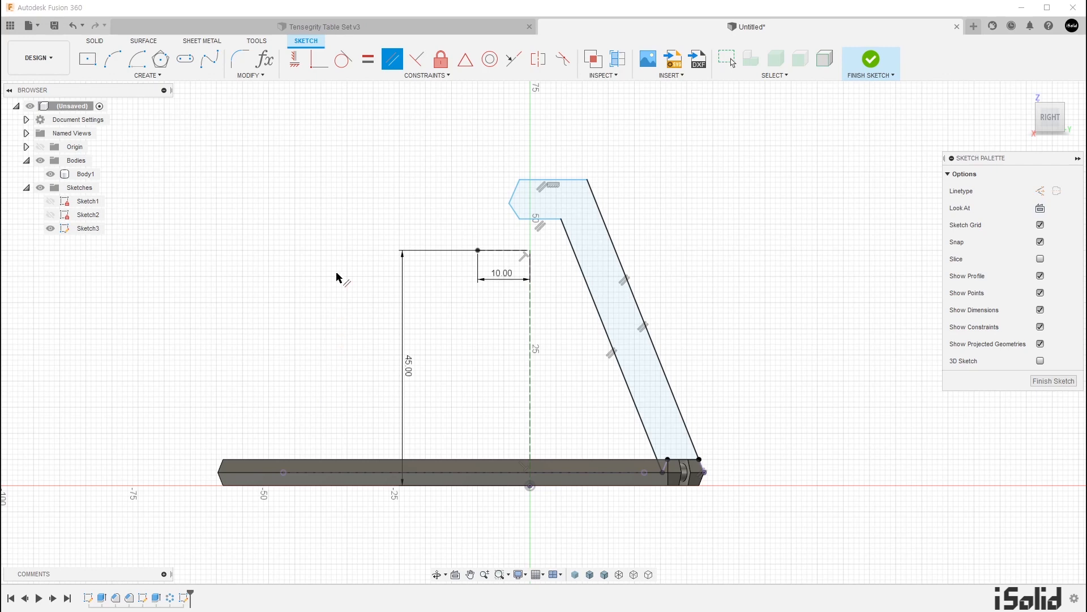
Align the two corners of the arm's pointed end vertically and make its two short slanted edges equal.
{"action": "left_click", "coordinate": [295, 64]}
{"action": "left_click", "coordinate": [519, 180]}
{"action": "left_click", "coordinate": [520, 220]}
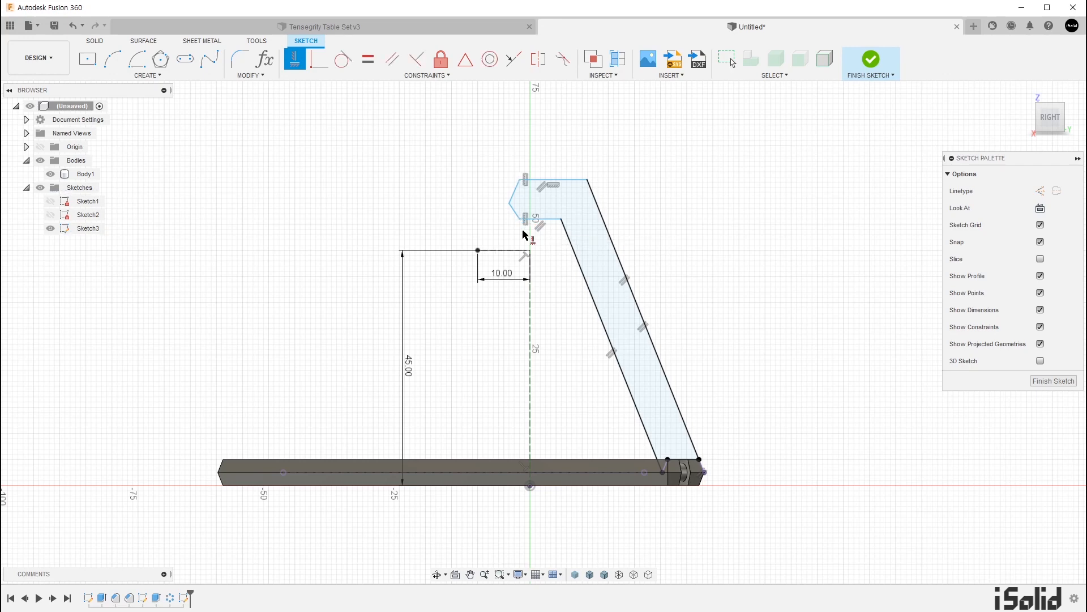
{"action": "left_click", "coordinate": [369, 61]}
{"action": "left_click", "coordinate": [514, 191]}
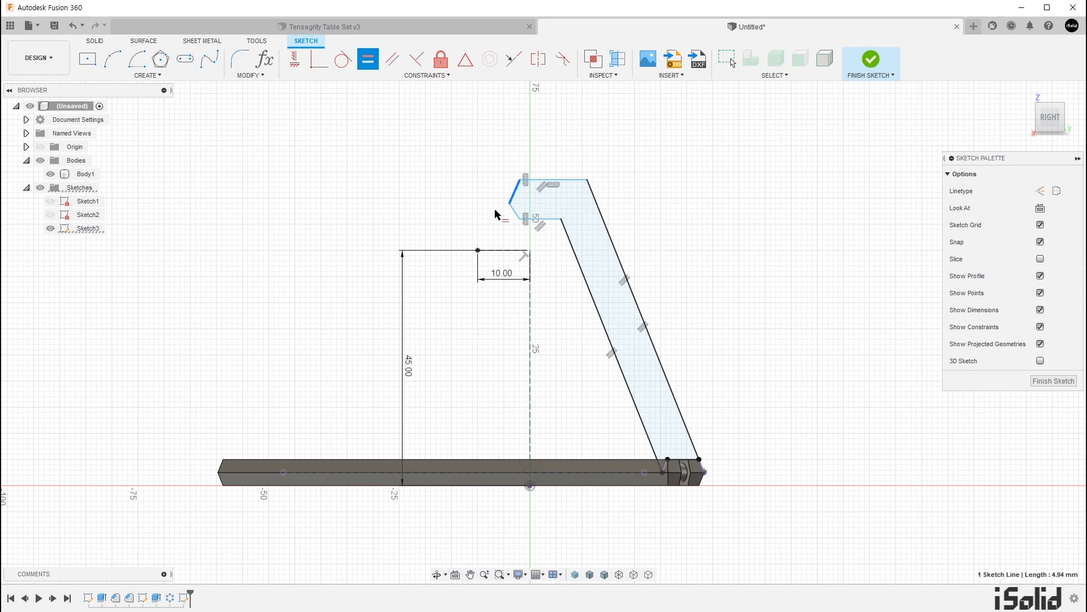
{"action": "left_click", "coordinate": [510, 215]}
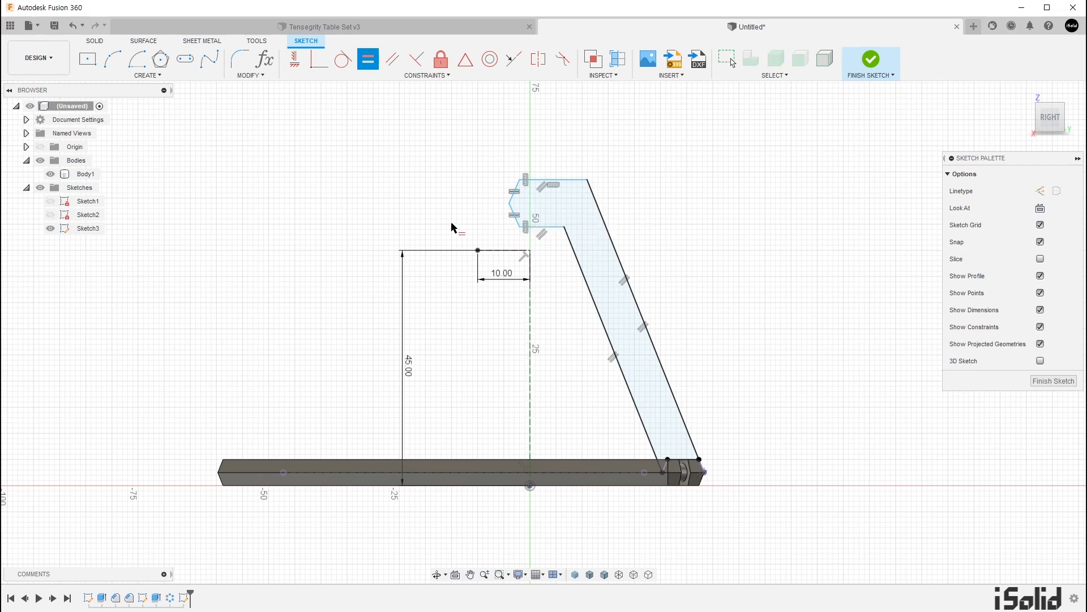
{"action": "key", "text": "Escape"}
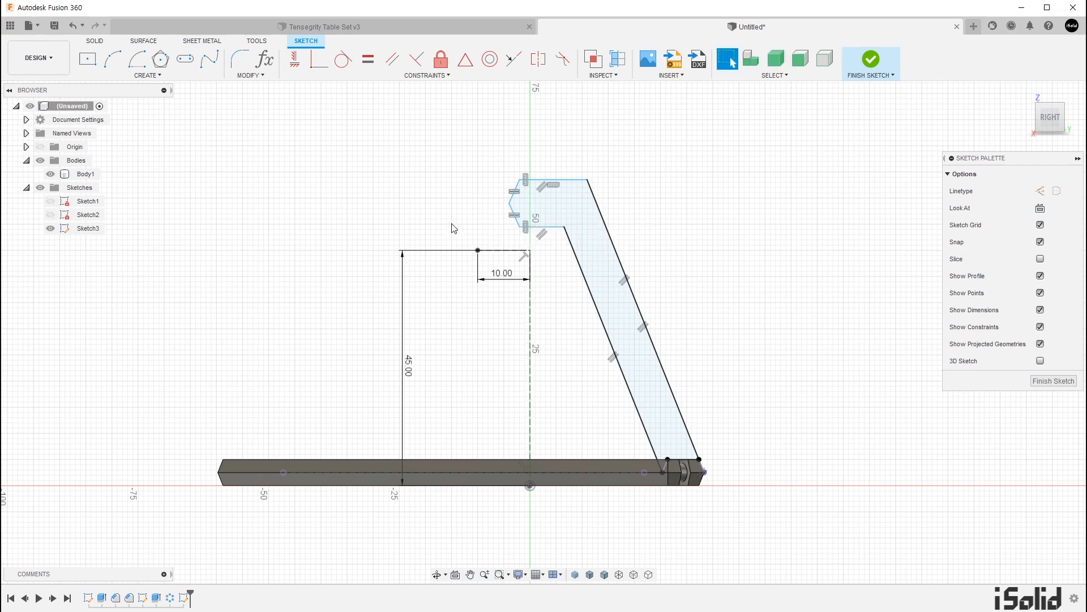
Dimension the horizontal arm's thickness between its upper and lower edges to 5 mm.
{"action": "key", "text": "d"}
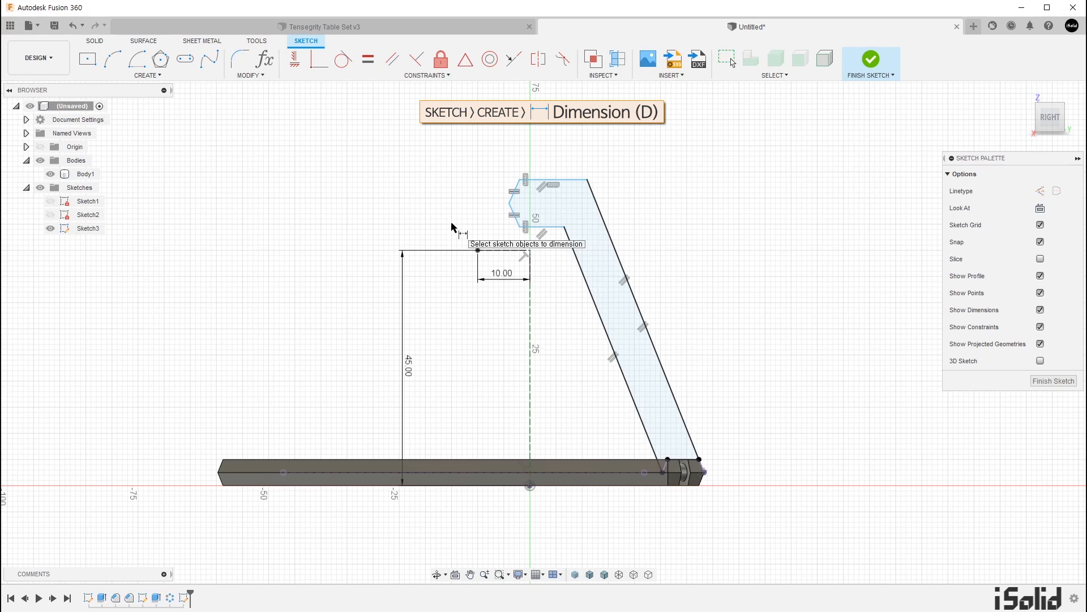
{"action": "left_click", "coordinate": [553, 180]}
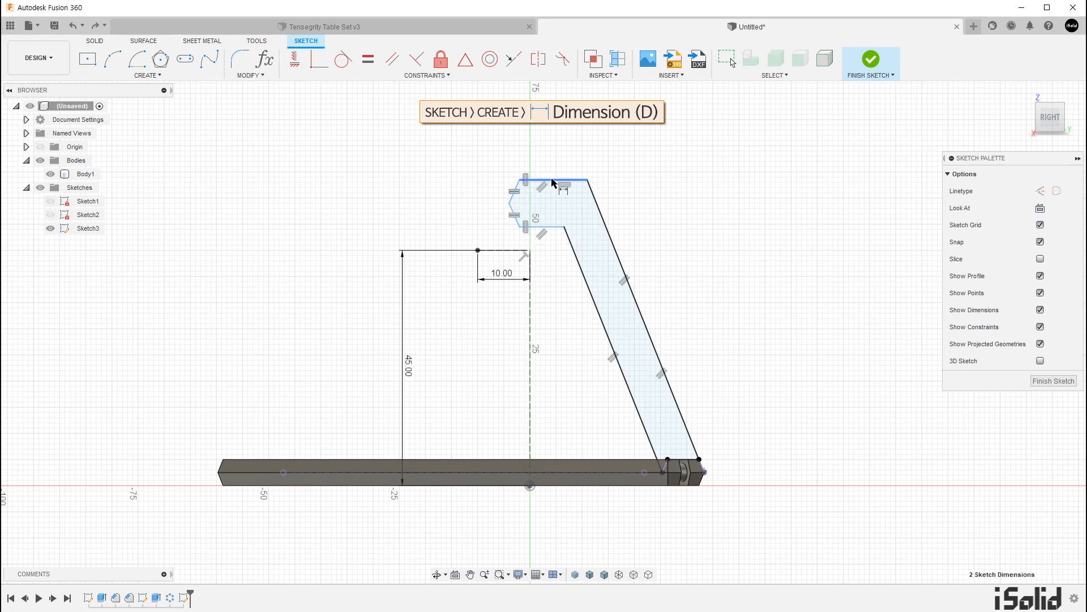
{"action": "left_click", "coordinate": [547, 227]}
{"action": "left_click", "coordinate": [473, 208]}
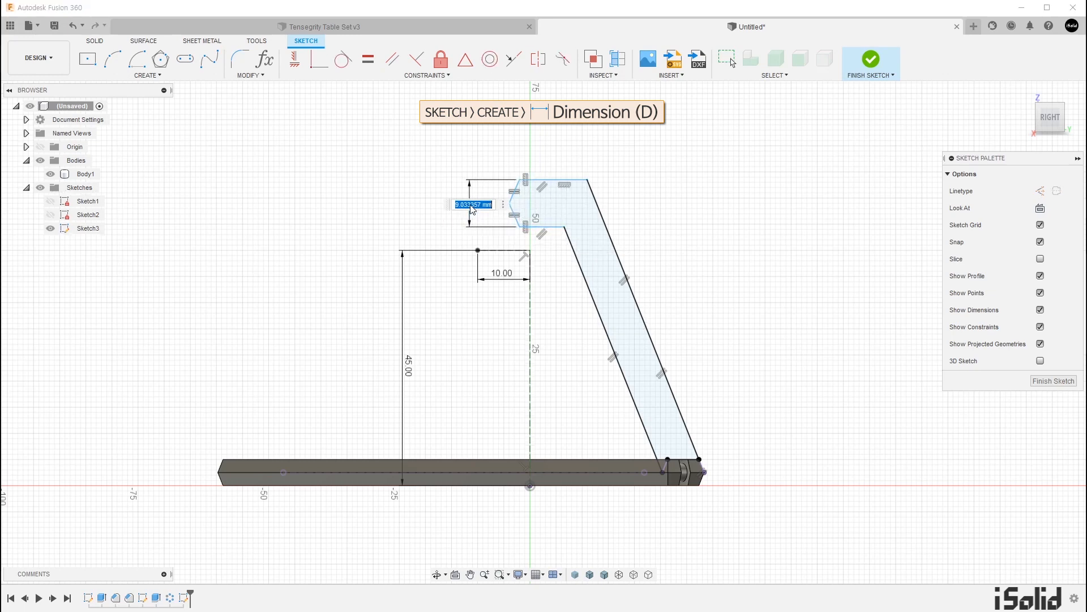
{"action": "type", "text": "5"}
{"action": "key", "text": "Return"}
{"action": "scroll", "coordinate": [474, 168], "scroll_direction": "up", "scroll_amount": 2}
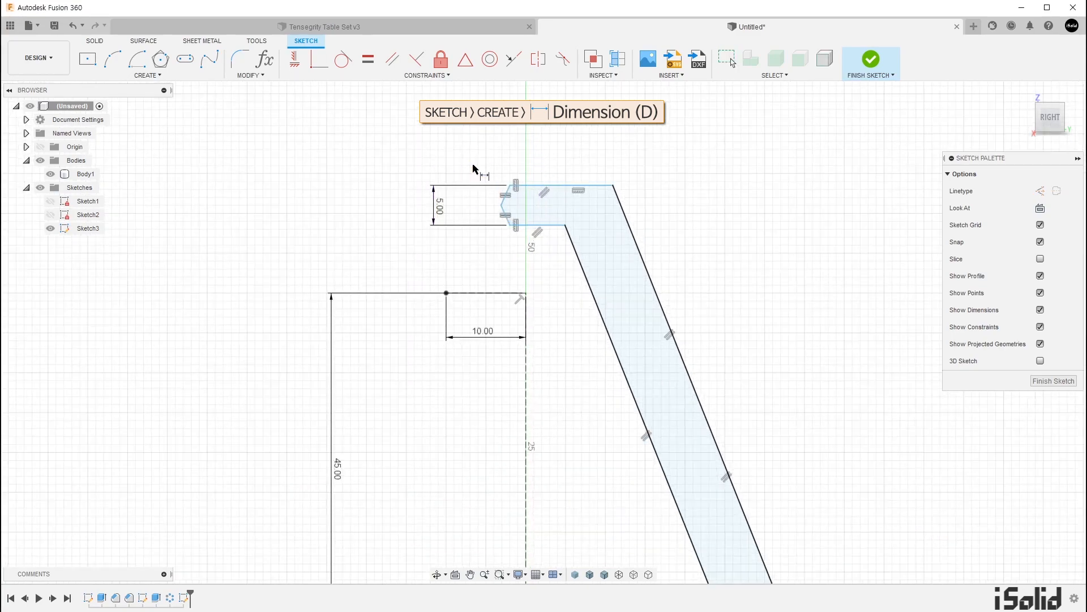
Dimension the horizontal depth of the arm's pointed end to 1 mm.
{"action": "left_click", "coordinate": [504, 196]}
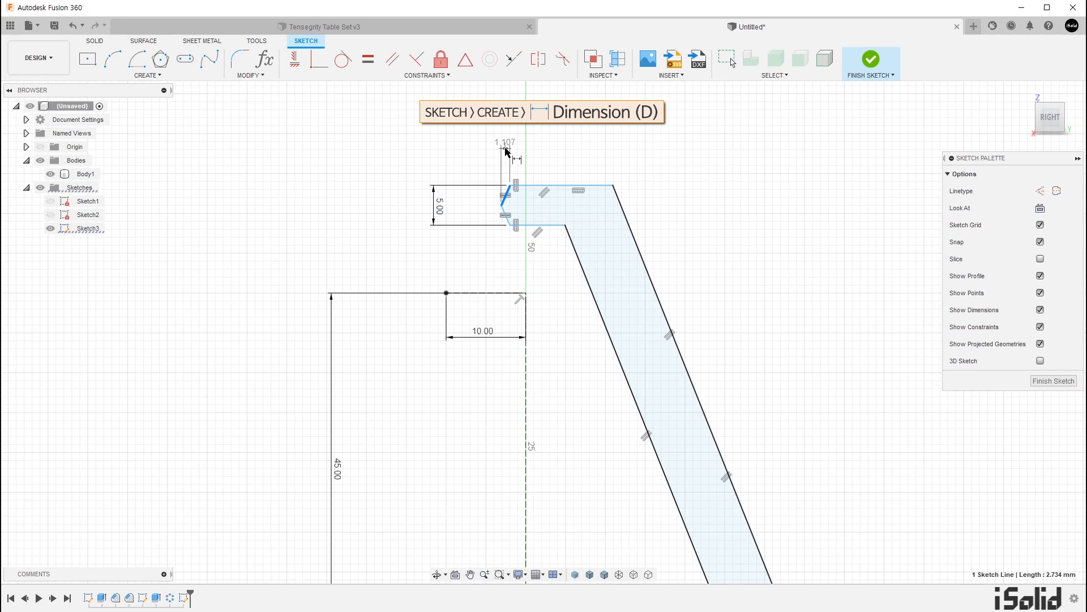
{"action": "left_click", "coordinate": [507, 151]}
{"action": "type", "text": "1"}
{"action": "key", "text": "Return"}
{"action": "scroll", "coordinate": [436, 153], "scroll_direction": "down", "scroll_amount": 2}
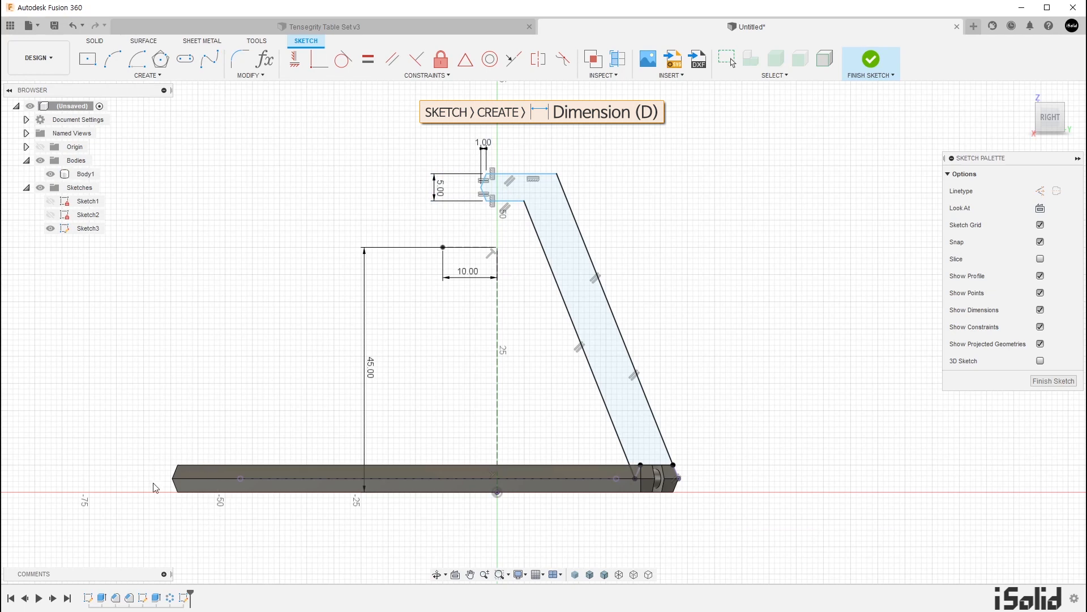
Dimension the gap between the top of the vertical construction line and the arm's lower edge to 10 mm.
{"action": "left_click", "coordinate": [497, 247]}
{"action": "left_click", "coordinate": [506, 201]}
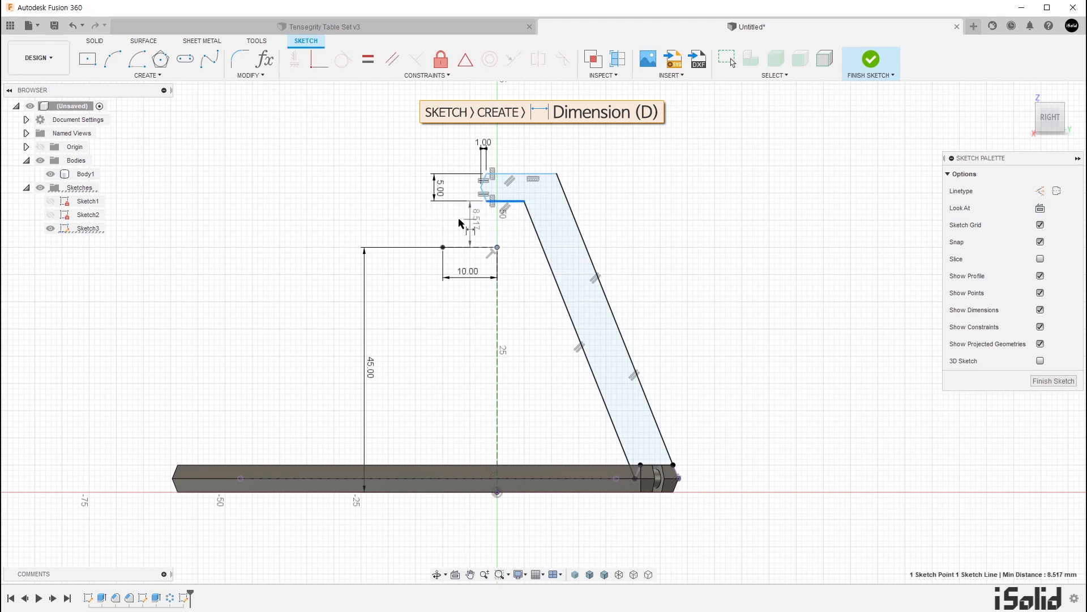
{"action": "left_click", "coordinate": [422, 226]}
{"action": "type", "text": "10"}
{"action": "key", "text": "Return"}
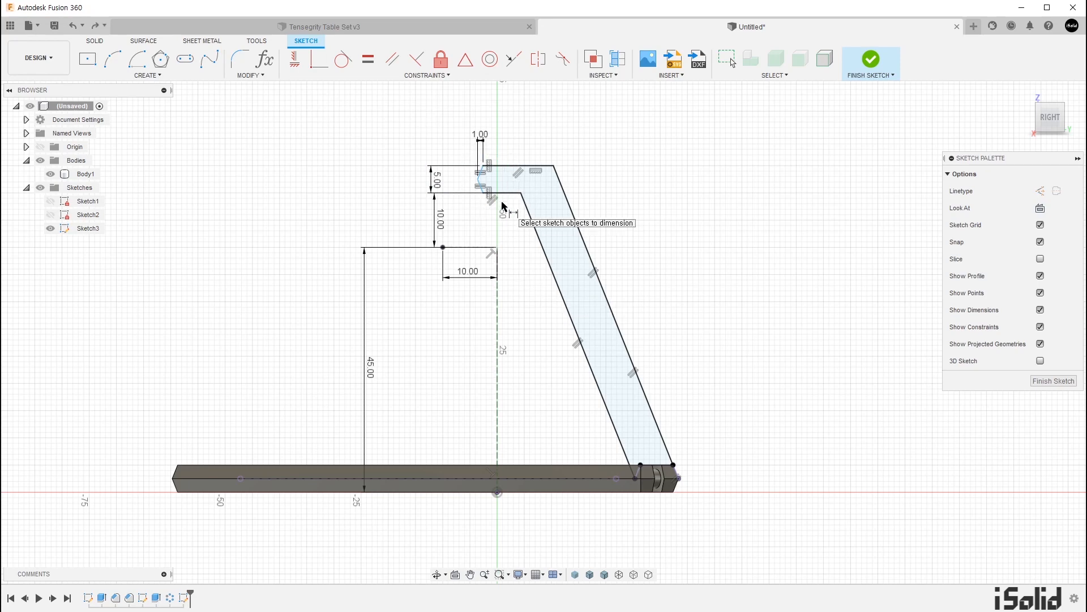
Draw a vertical line across the arm near its bend and a horizontal line from the pointed tip to that line's midpoint.
{"action": "scroll", "coordinate": [501, 205], "scroll_direction": "up", "scroll_amount": 5}
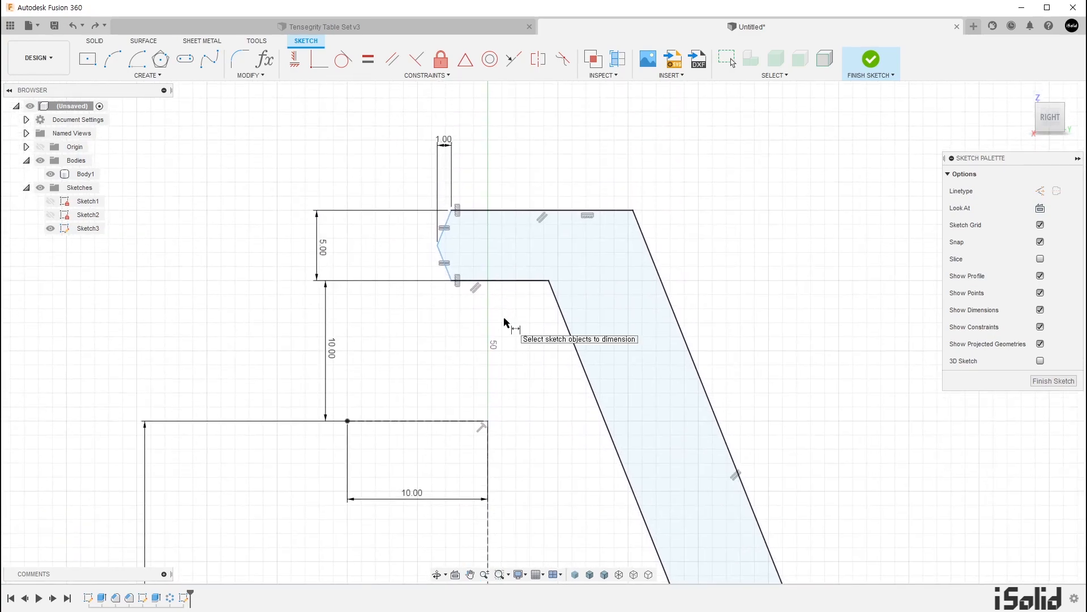
{"action": "key", "text": "l"}
{"action": "left_click", "coordinate": [525, 210]}
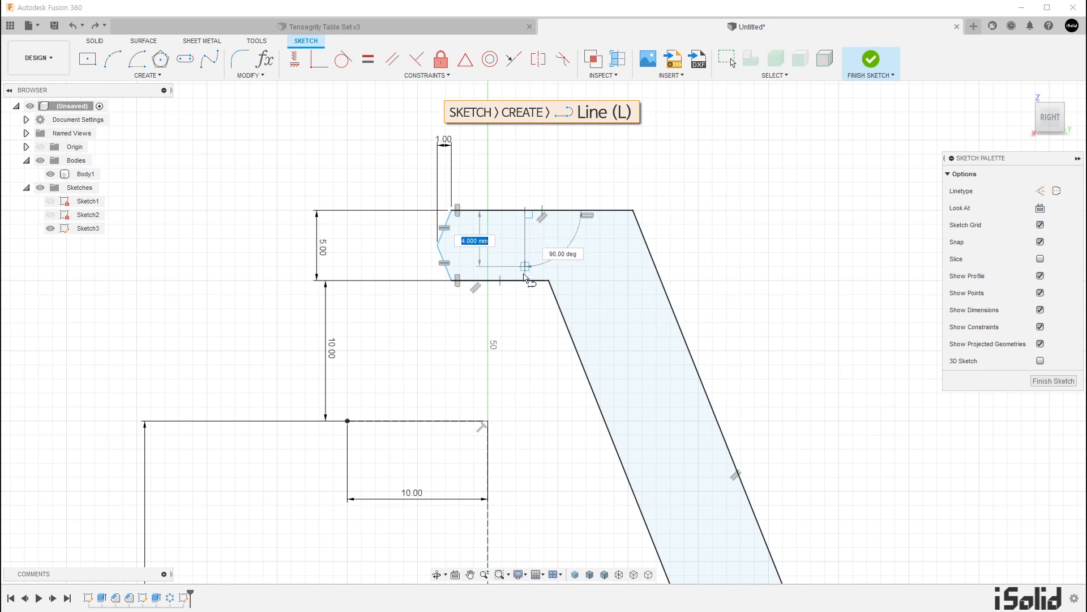
{"action": "double_click", "coordinate": [526, 280]}
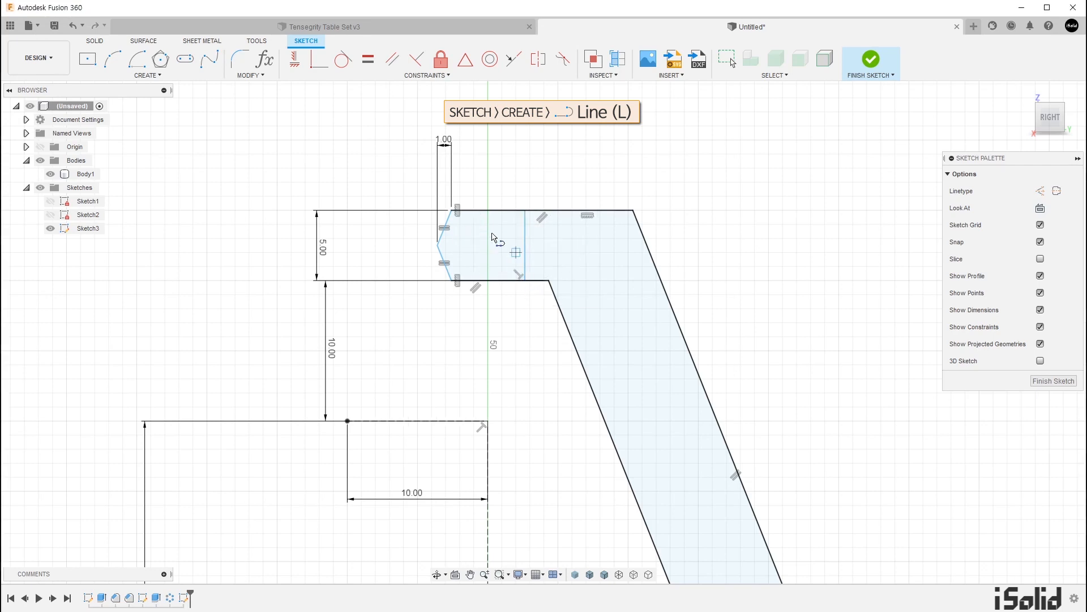
{"action": "left_click", "coordinate": [438, 246]}
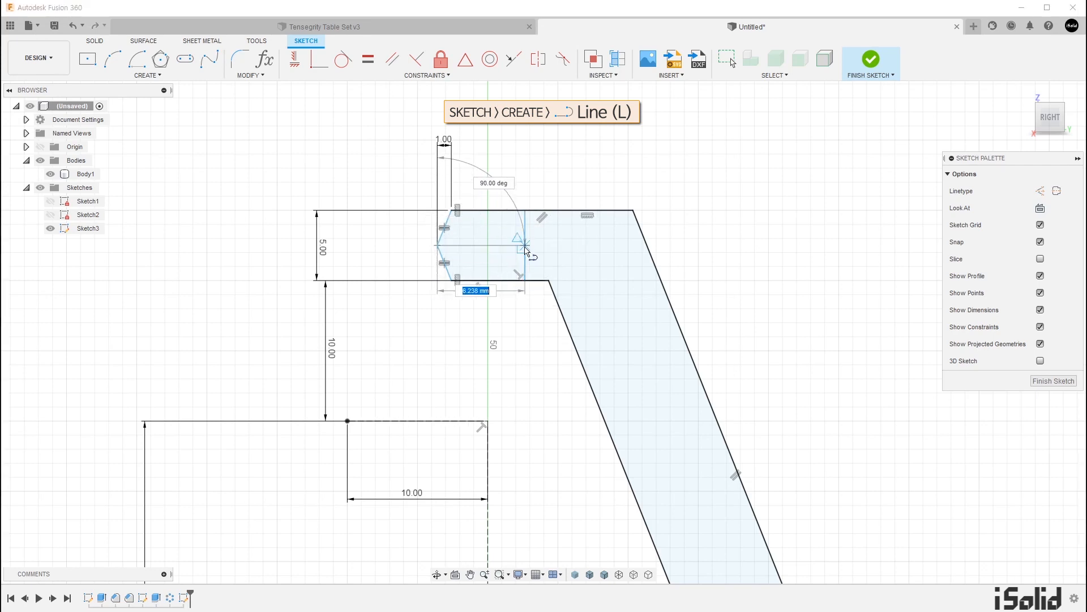
{"action": "double_click", "coordinate": [526, 246]}
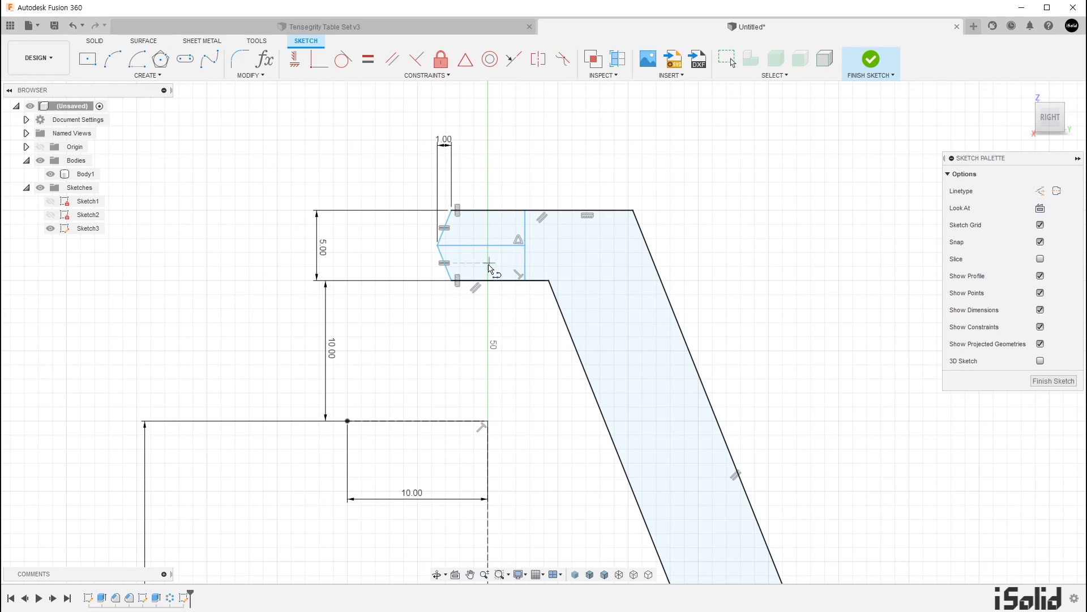
Draw a circle inside the arm's pointed end, centred on the midpoint of the horizontal line.
{"action": "key", "text": "c"}
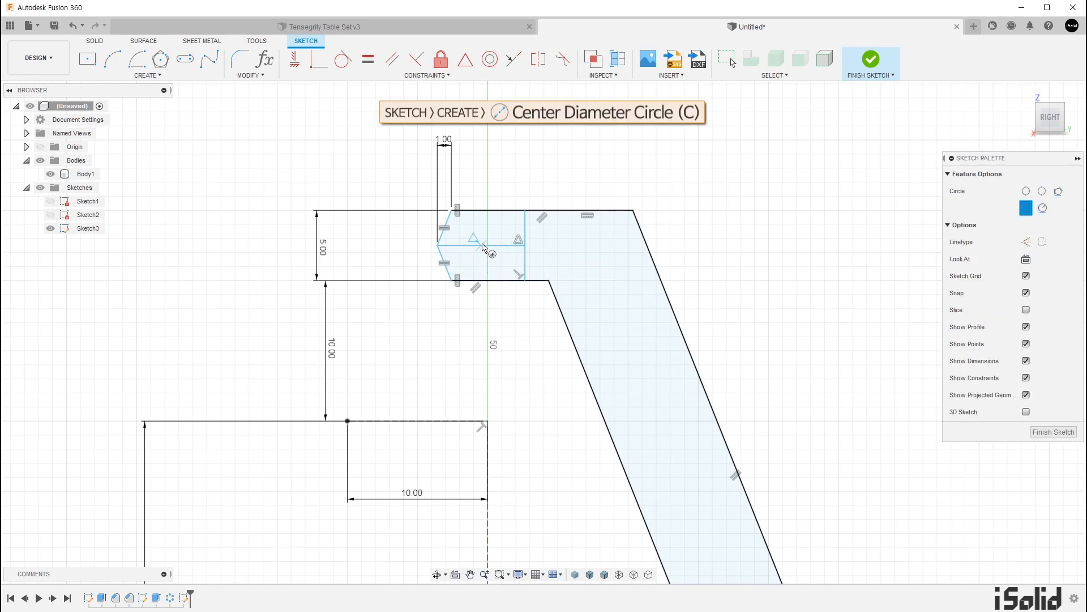
{"action": "left_click", "coordinate": [481, 245]}
{"action": "left_click", "coordinate": [494, 265]}
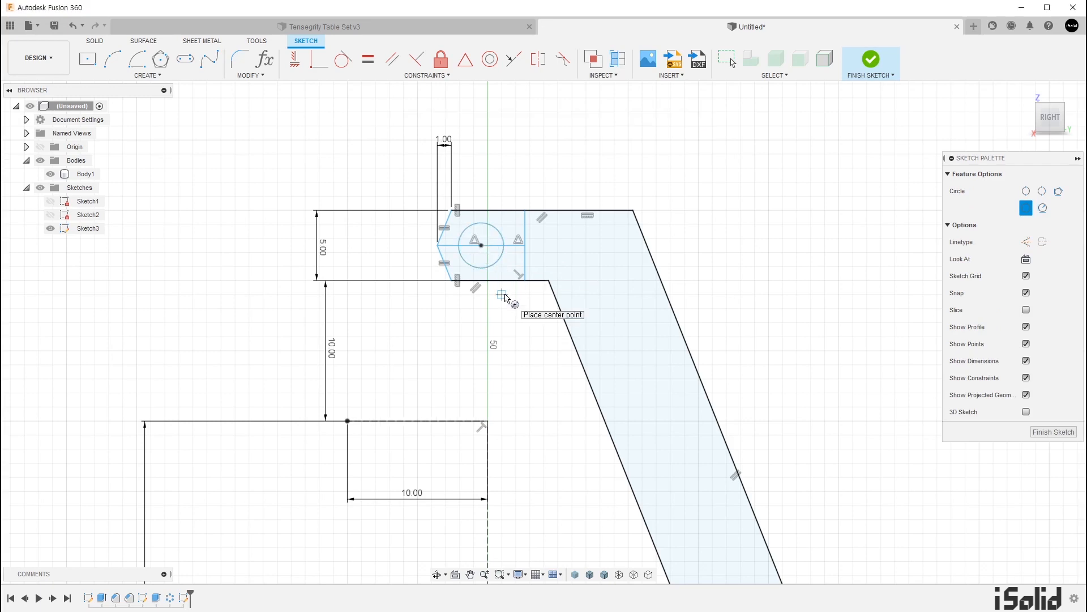
Dimension the horizontal line inside the arm's pointed end to 6 mm.
{"action": "key", "text": "d"}
{"action": "left_click", "coordinate": [520, 245]}
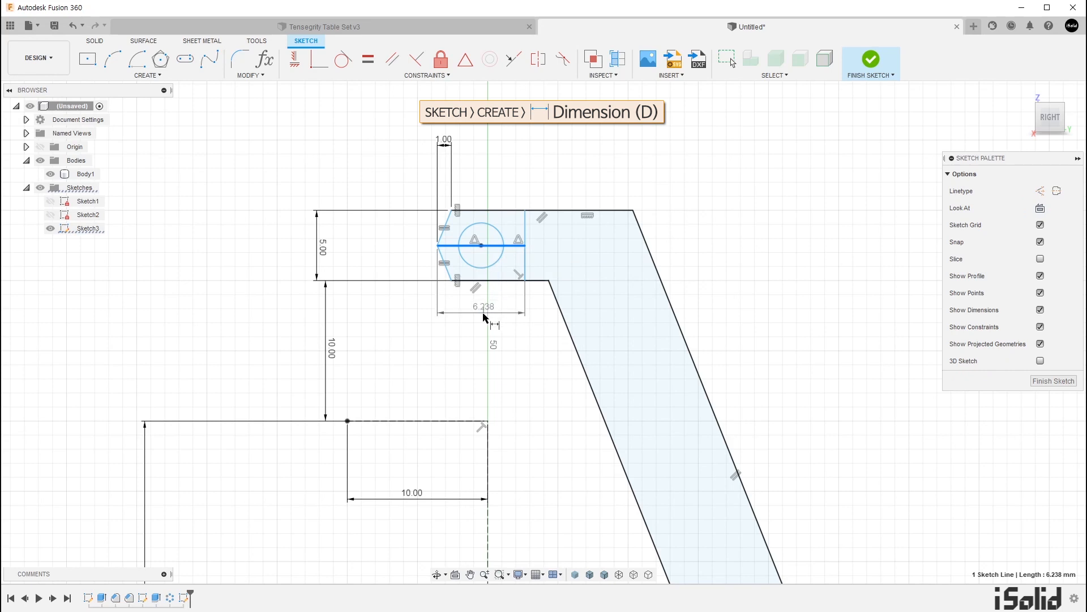
{"action": "left_click", "coordinate": [484, 319]}
{"action": "type", "text": "6"}
{"action": "key", "text": "Return"}
Dimension the circle's diameter to 3.5 mm.
{"action": "left_click", "coordinate": [501, 222]}
{"action": "left_click", "coordinate": [517, 173]}
{"action": "type", "text": "3"}
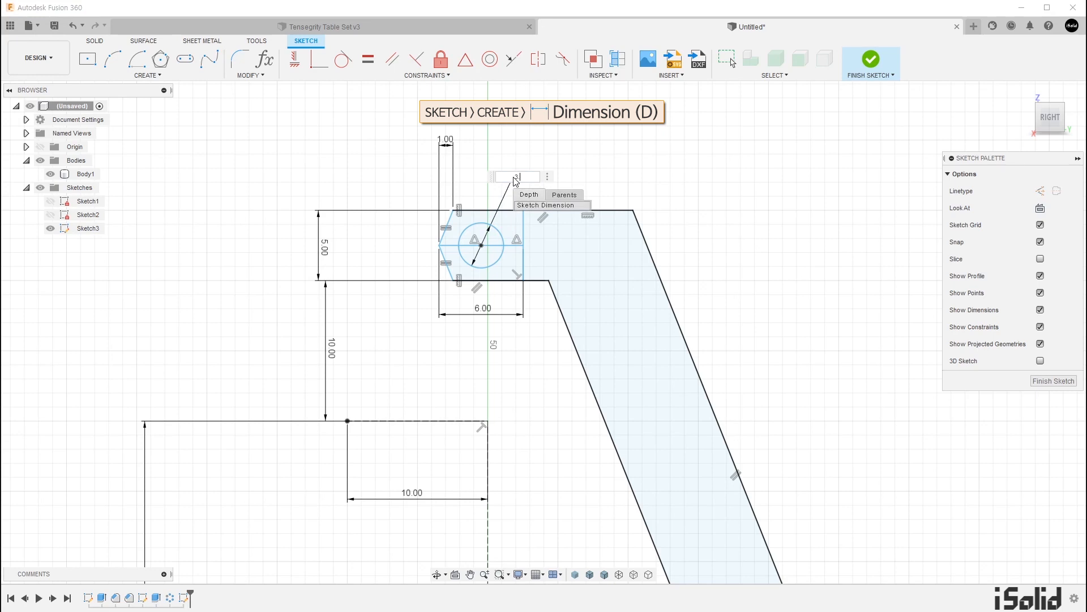
{"action": "key", "text": "Return"}
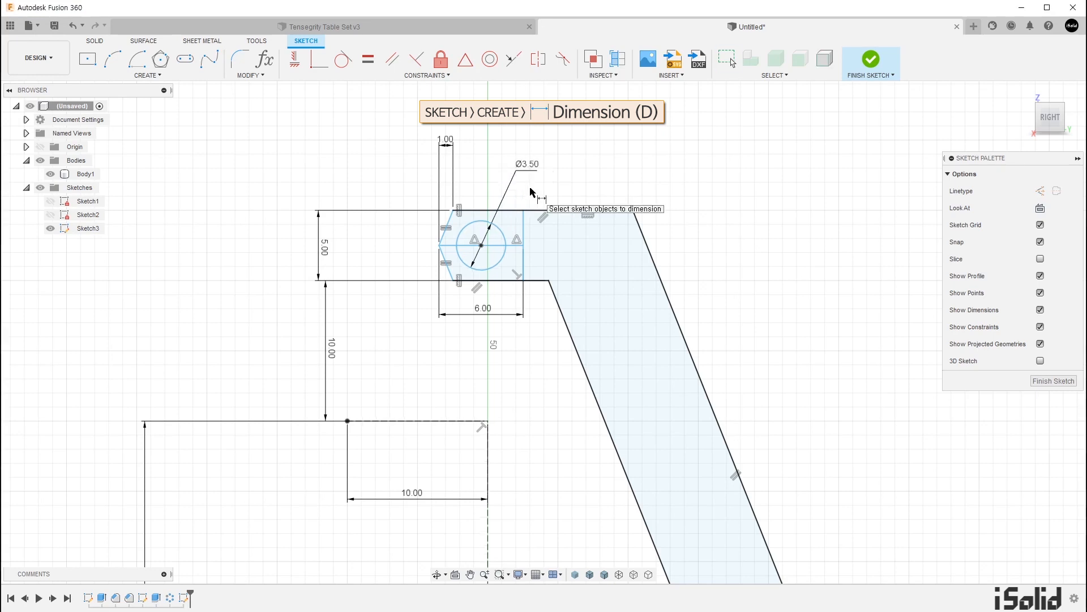
{"action": "key", "text": "Escape"}
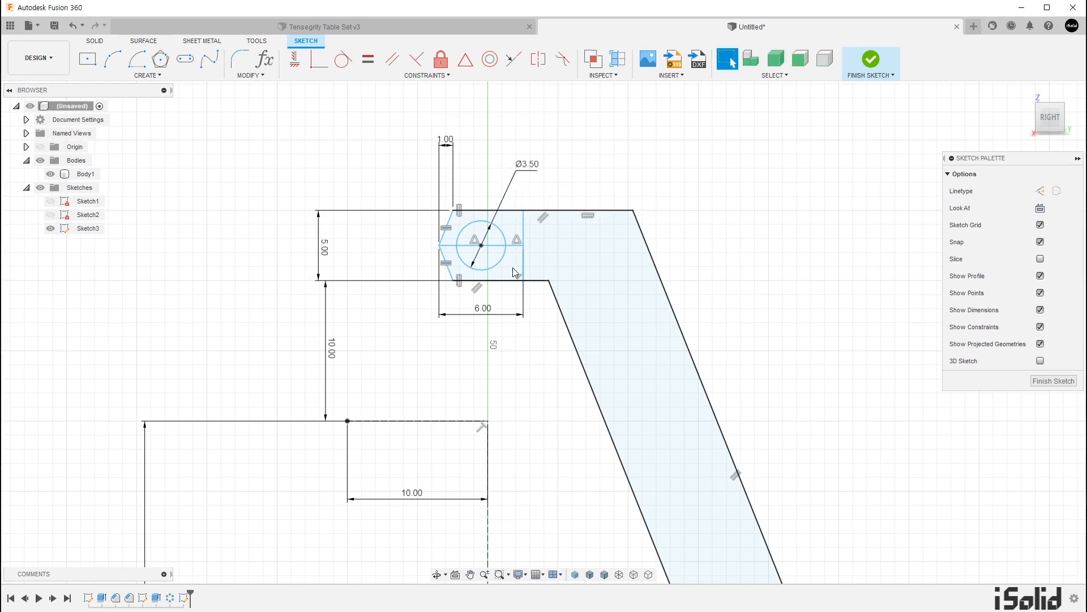
Convert the horizontal line through the circle into a construction line.
{"action": "left_click", "coordinate": [501, 246]}
{"action": "key", "text": "x"}
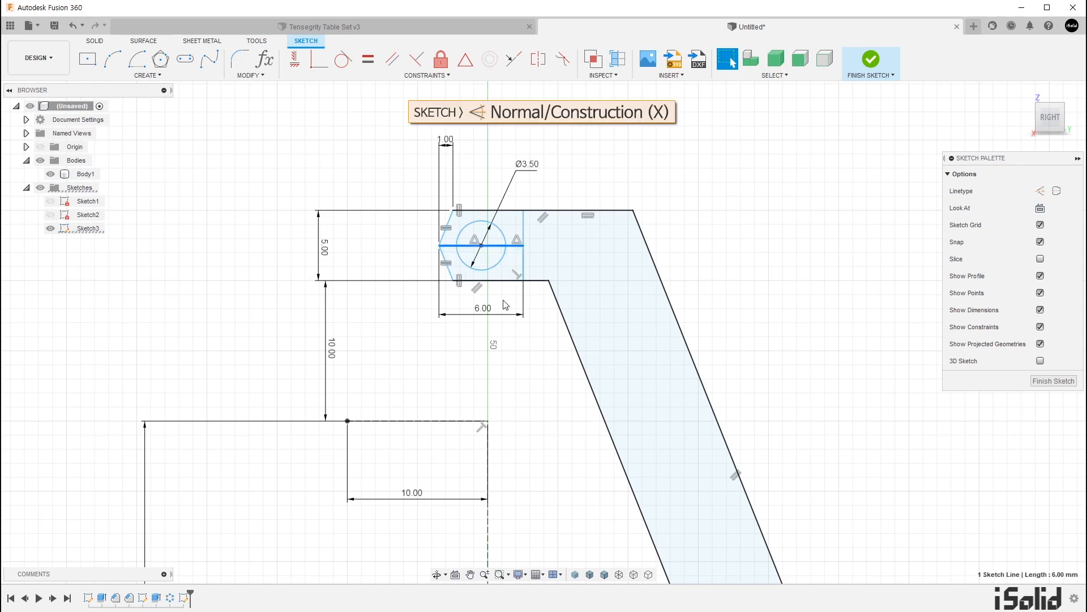
{"action": "left_click", "coordinate": [531, 327]}
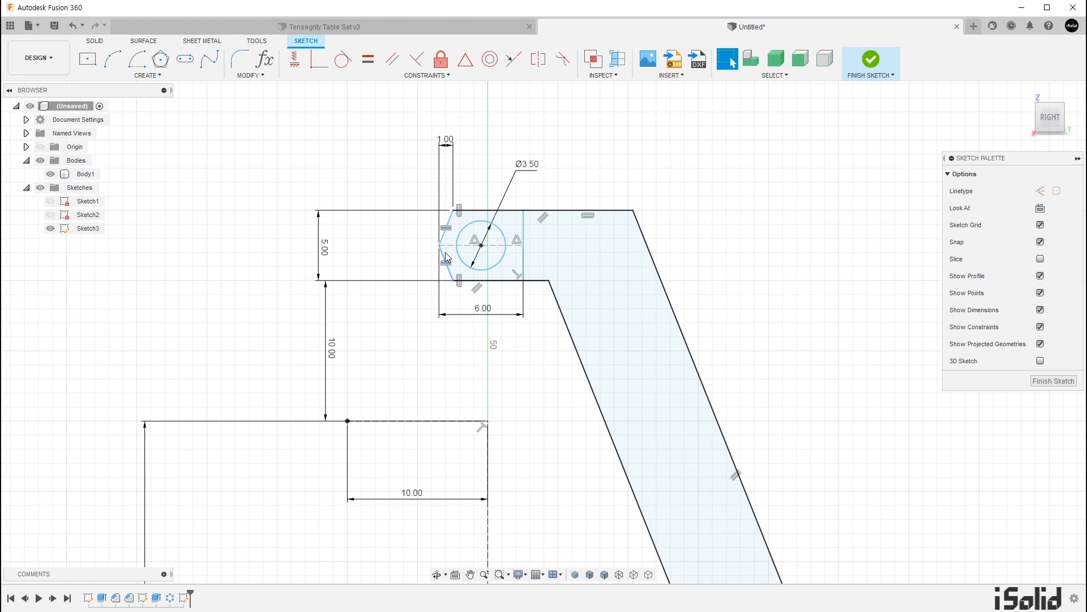
Shift the circle by its centre along the arm's axis to test how the pointed end moves.
{"action": "mouse_move", "coordinate": [481, 246]}
{"action": "left_mouse_down"}
{"action": "mouse_move", "coordinate": [413, 245]}
{"action": "mouse_move", "coordinate": [522, 245]}
{"action": "mouse_move", "coordinate": [452, 245]}
{"action": "left_mouse_up"}
{"action": "left_click", "coordinate": [477, 324]}
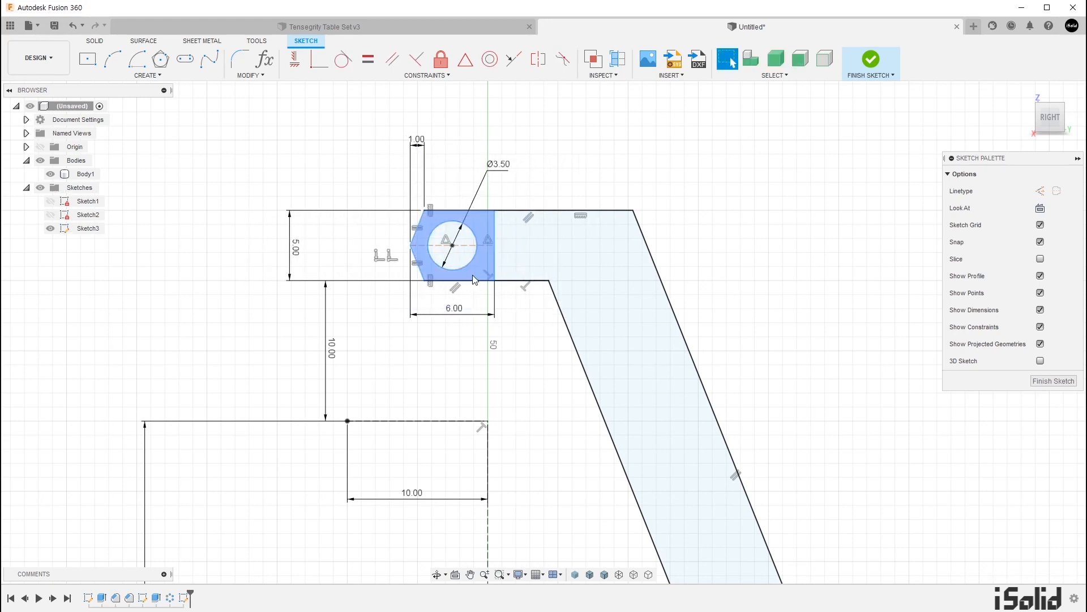
{"action": "left_click", "coordinate": [456, 234]}
{"action": "left_click", "coordinate": [476, 260]}
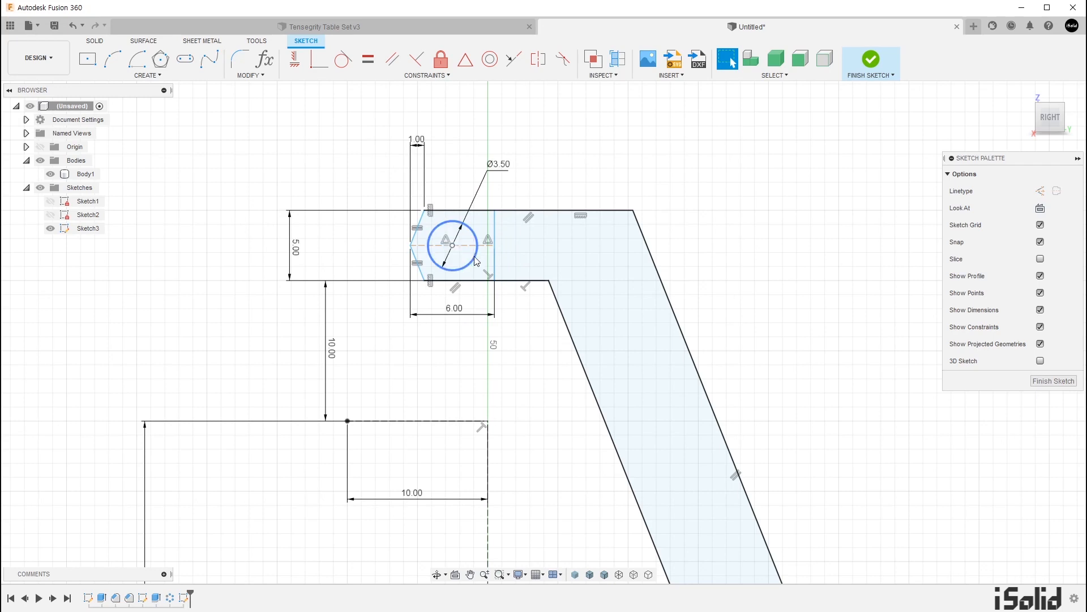
{"action": "key", "text": "Escape"}
Apply a Horizontal/Vertical constraint to align the circle's centre with the vertical construction line below it.
{"action": "left_click", "coordinate": [319, 62]}
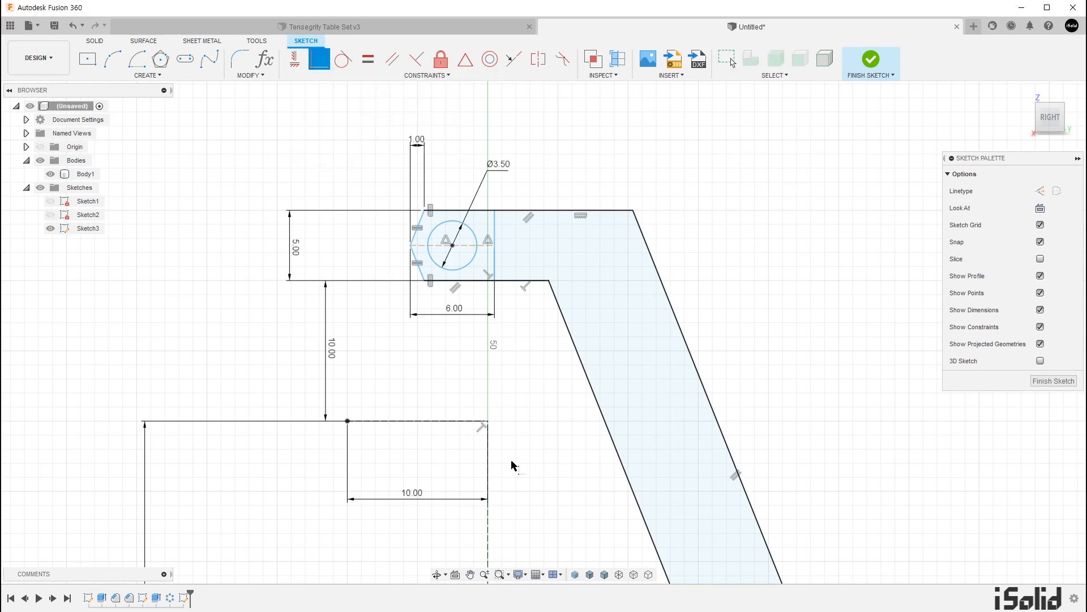
{"action": "left_click", "coordinate": [488, 473]}
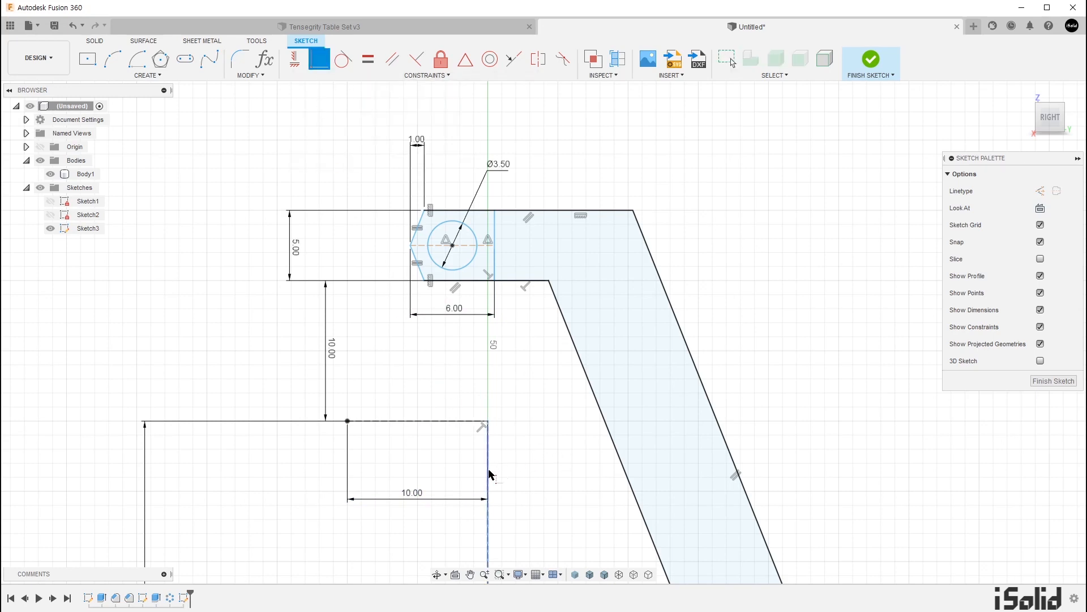
{"action": "left_click", "coordinate": [456, 252]}
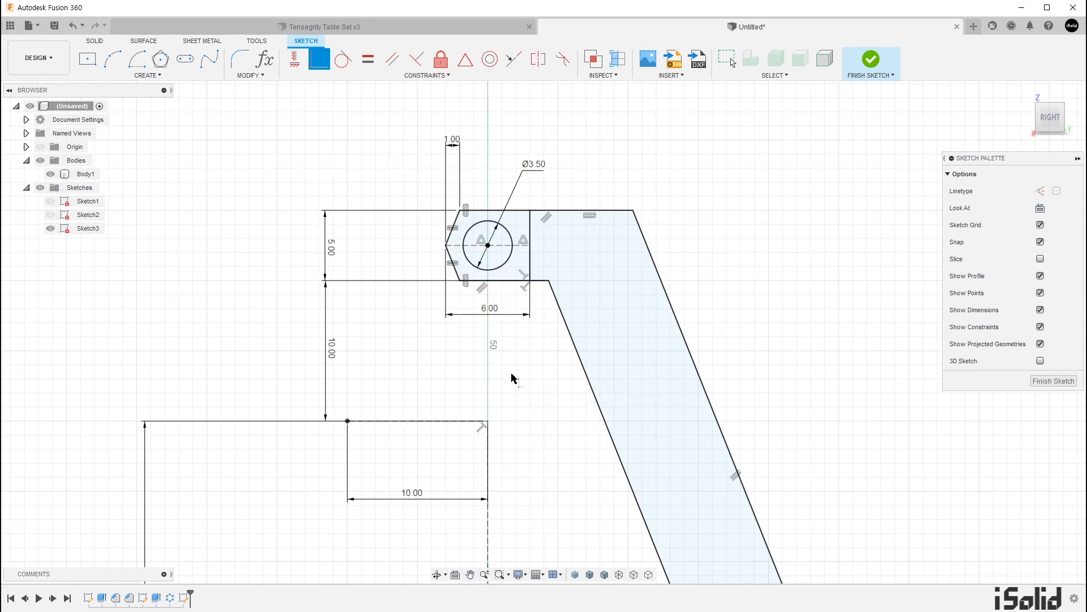
{"action": "key", "text": "Escape"}
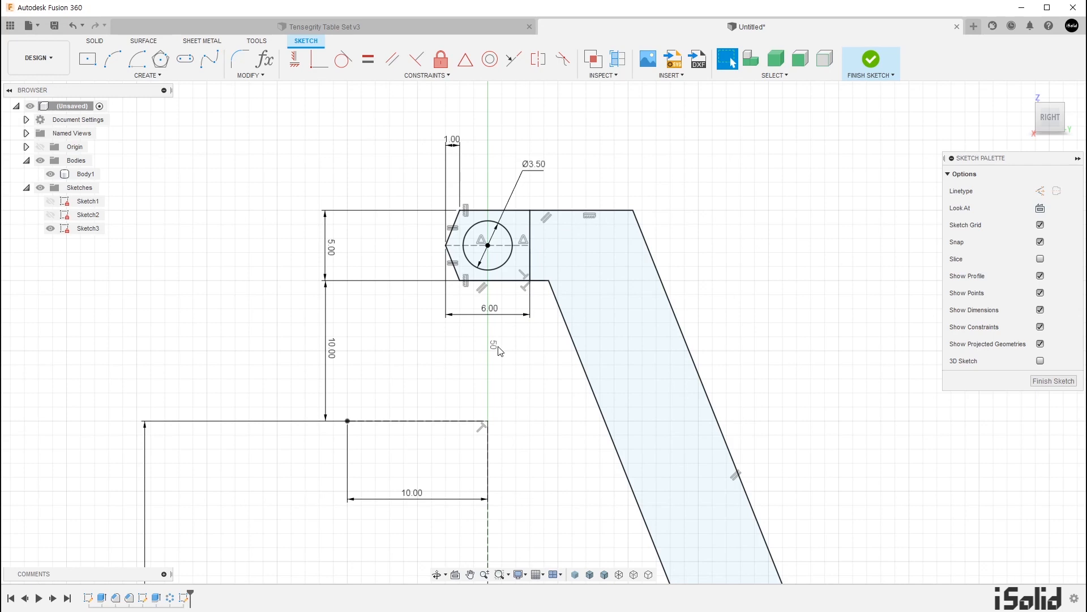
Set the expressions of Sketch3 parameters d17, d18, d20 and d21 to d3, d7, d9 and d10, and finish the sketch.
{"action": "left_click", "coordinate": [264, 59]}
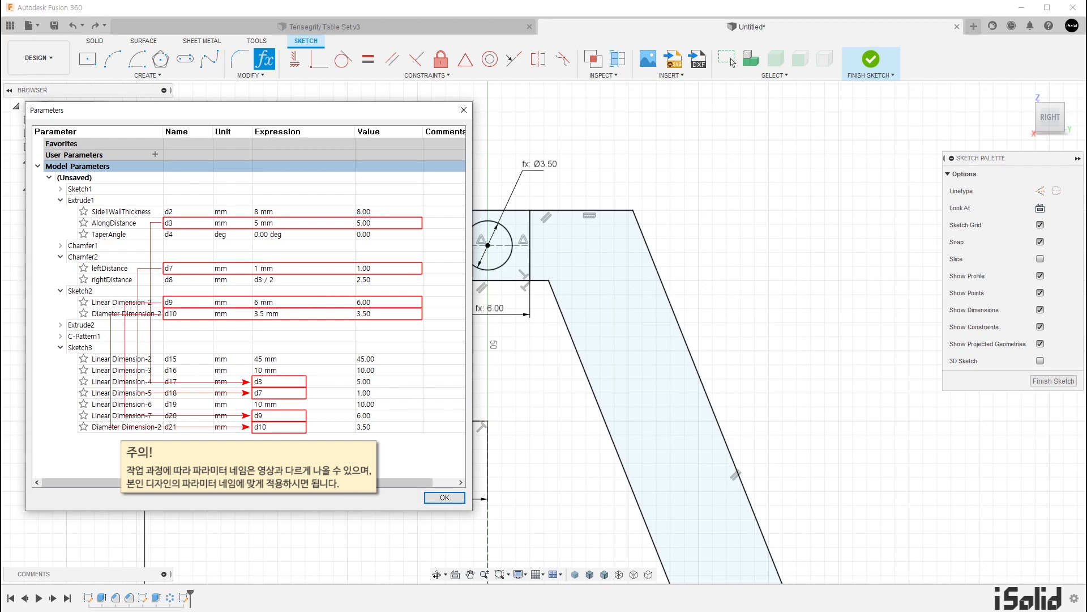
{"action": "left_click", "coordinate": [445, 498]}
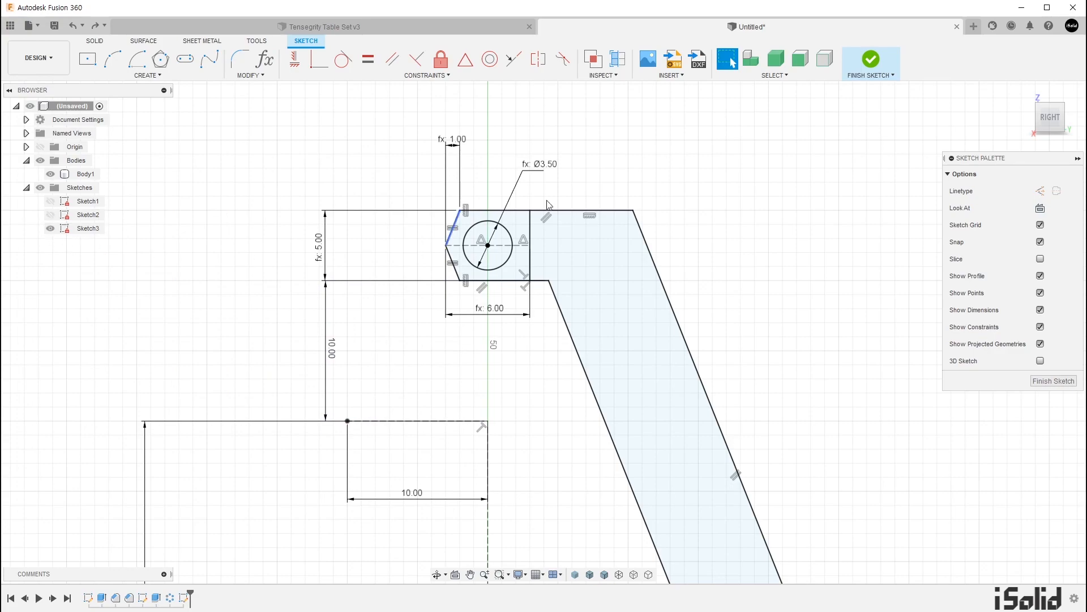
{"action": "left_click", "coordinate": [871, 59]}
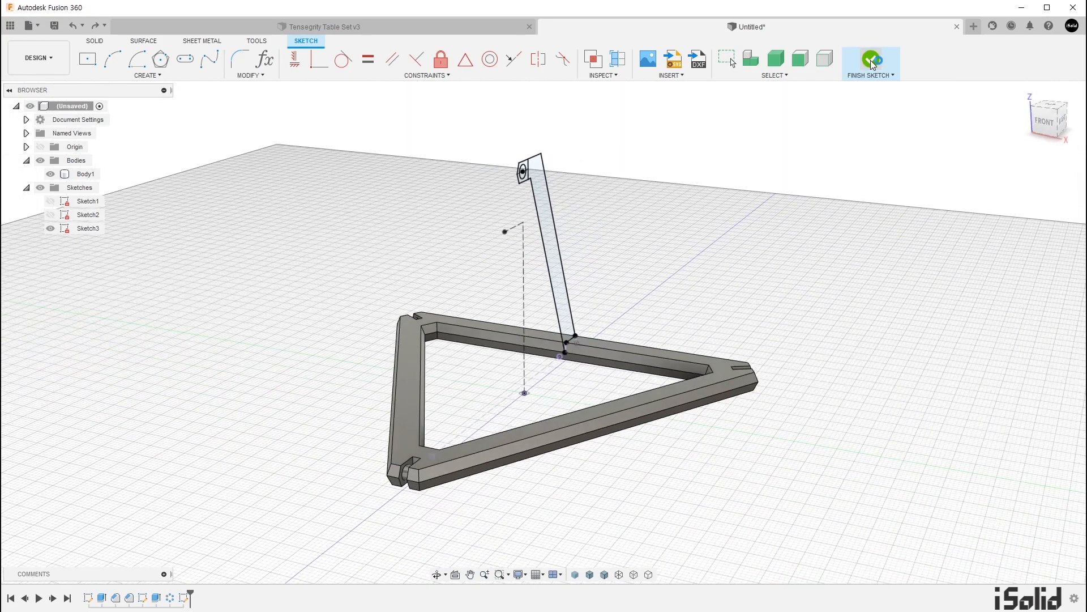
Extrude all three leg profiles symmetrically with a whole length of 5 mm, joined to the triangular base frame.
{"action": "key", "text": "e"}
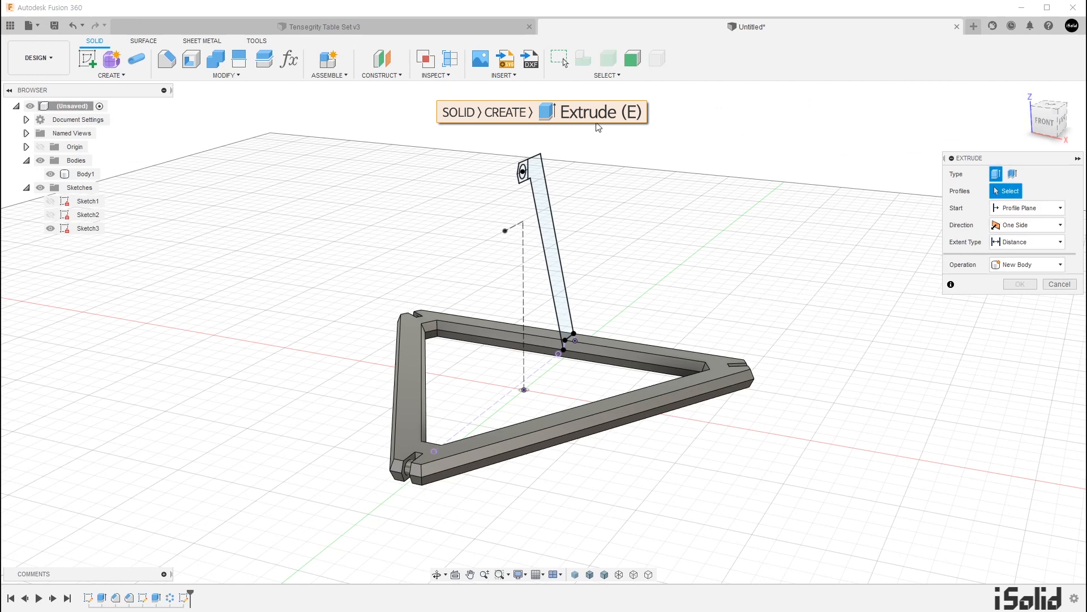
{"action": "left_click_drag", "start_coordinate": [595, 126], "coordinate": [501, 222]}
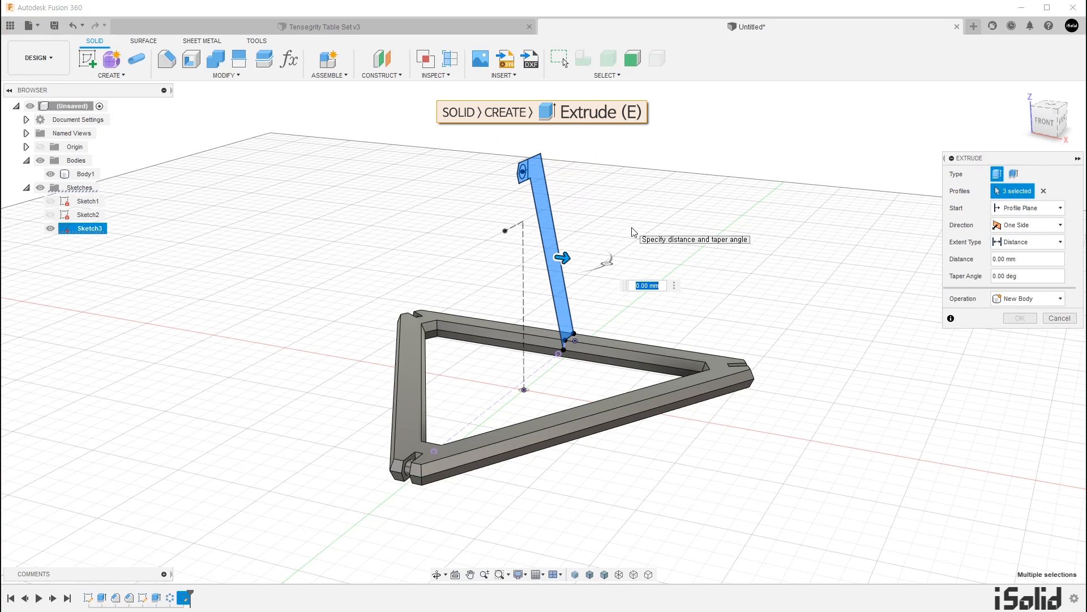
{"action": "left_click", "coordinate": [1032, 226]}
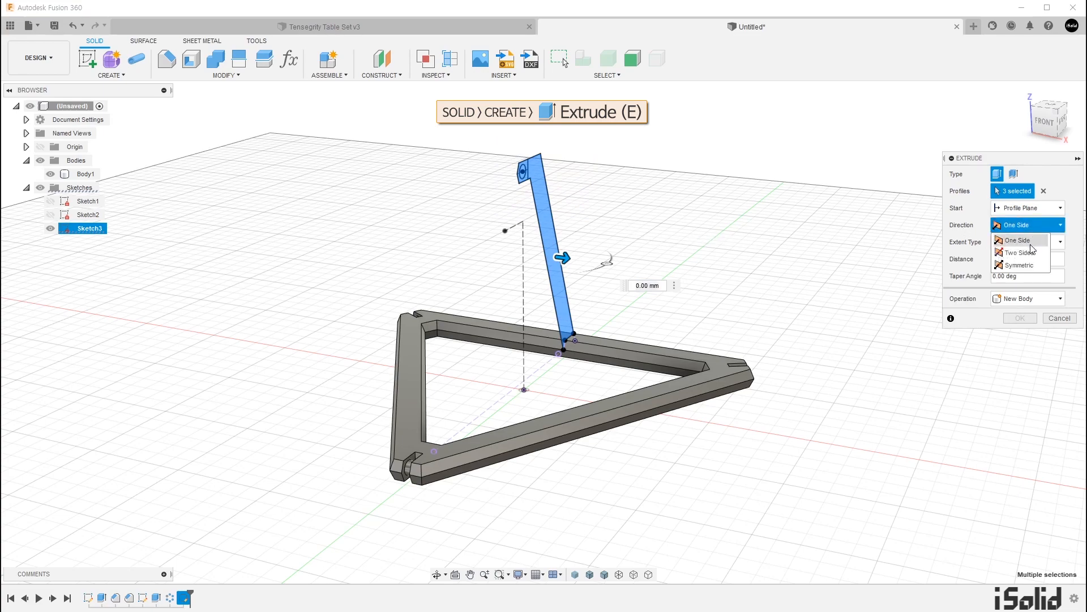
{"action": "left_click", "coordinate": [1019, 265]}
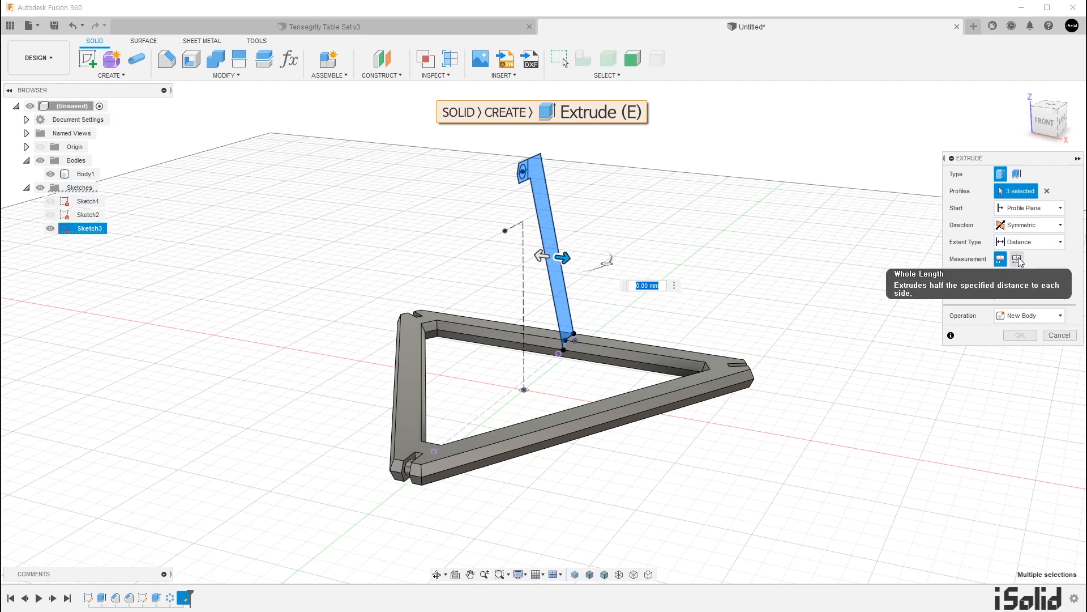
{"action": "left_click", "coordinate": [1019, 261]}
{"action": "left_click_drag", "start_coordinate": [1033, 276], "coordinate": [987, 277]}
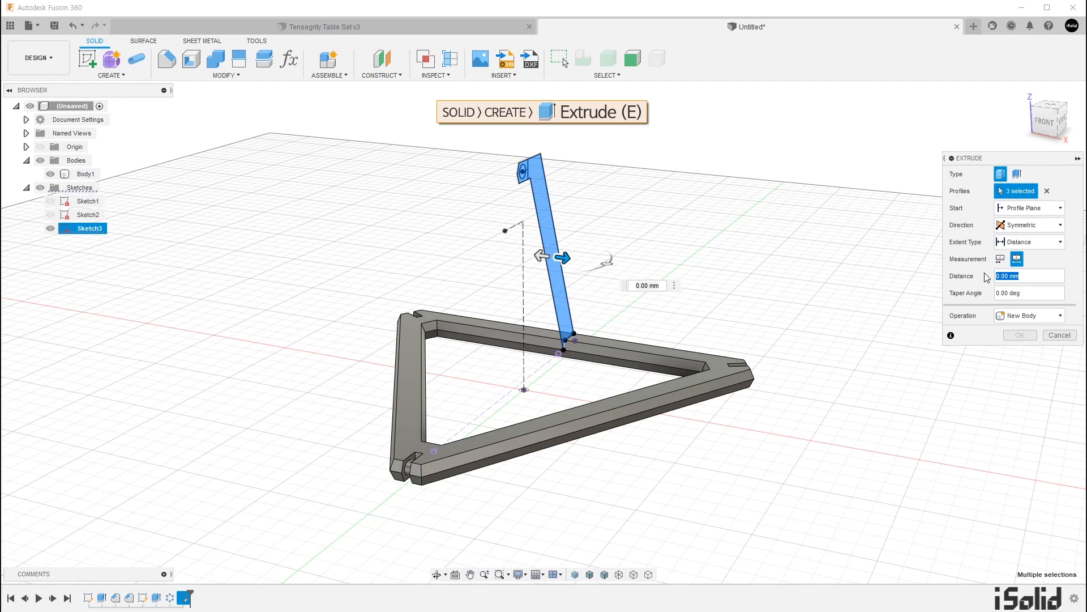
{"action": "type", "text": "5"}
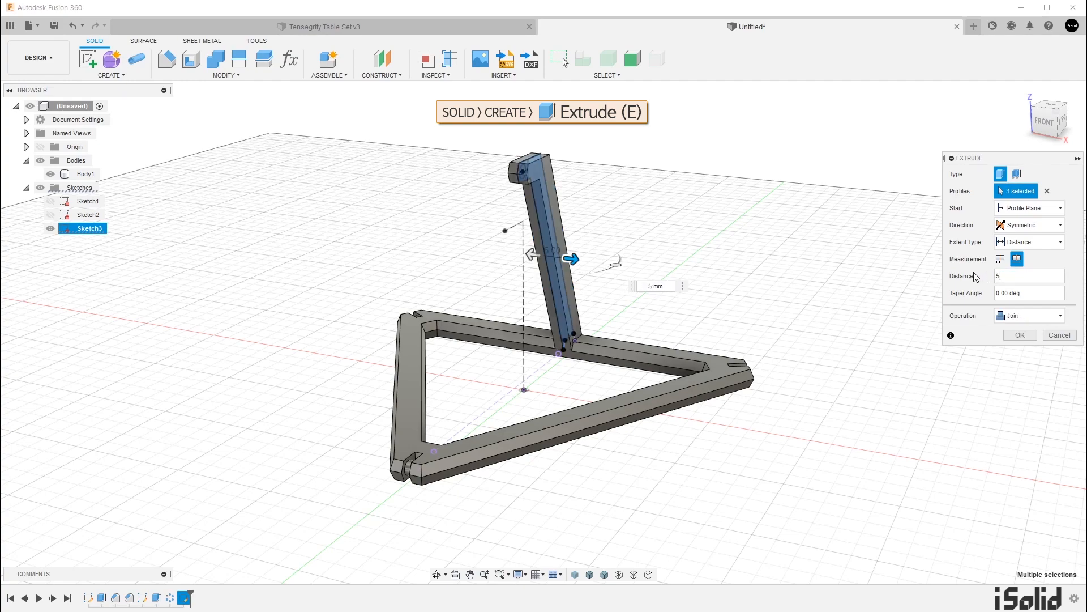
{"action": "scroll", "coordinate": [530, 210], "scroll_direction": "up", "scroll_amount": 2}
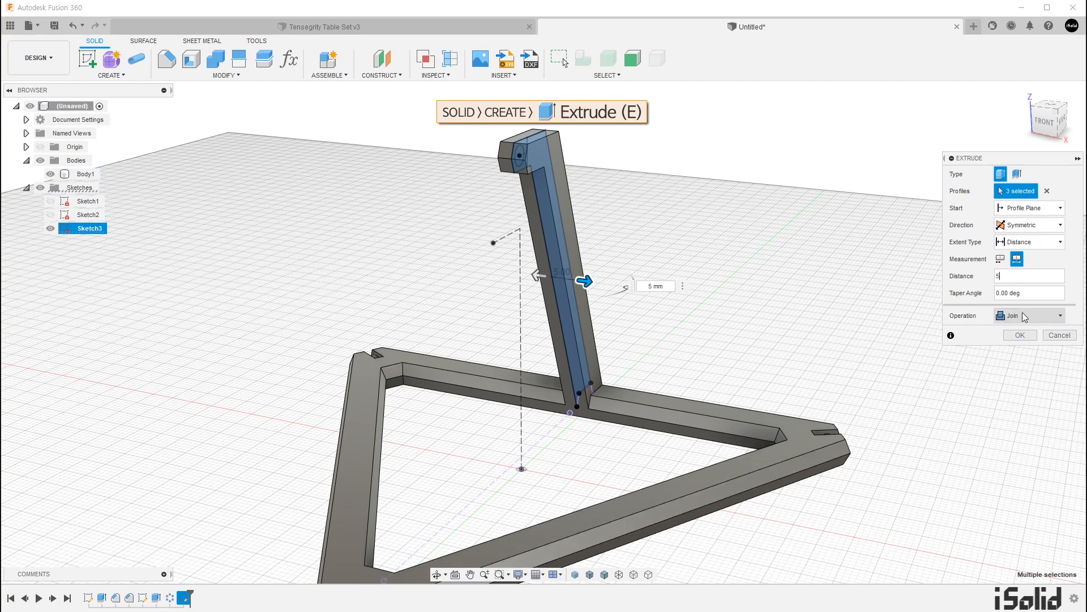
{"action": "left_click", "coordinate": [1020, 335]}
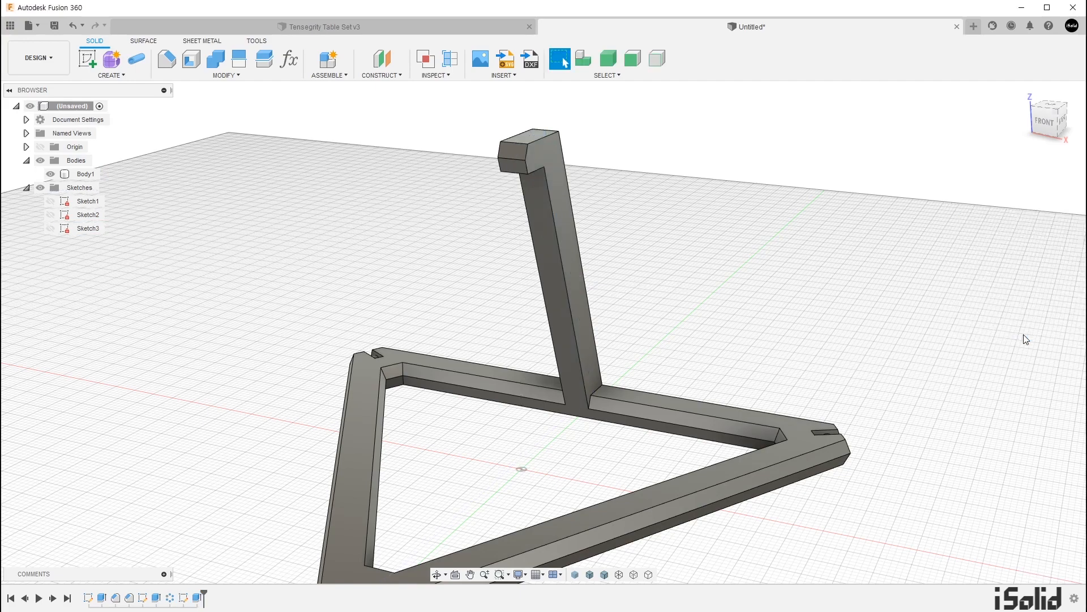
Show Sketch3, cut the profile around the circle at the arm's end symmetrically with a whole length of 2 mm, and hide the sketch.
{"action": "left_click", "coordinate": [51, 228]}
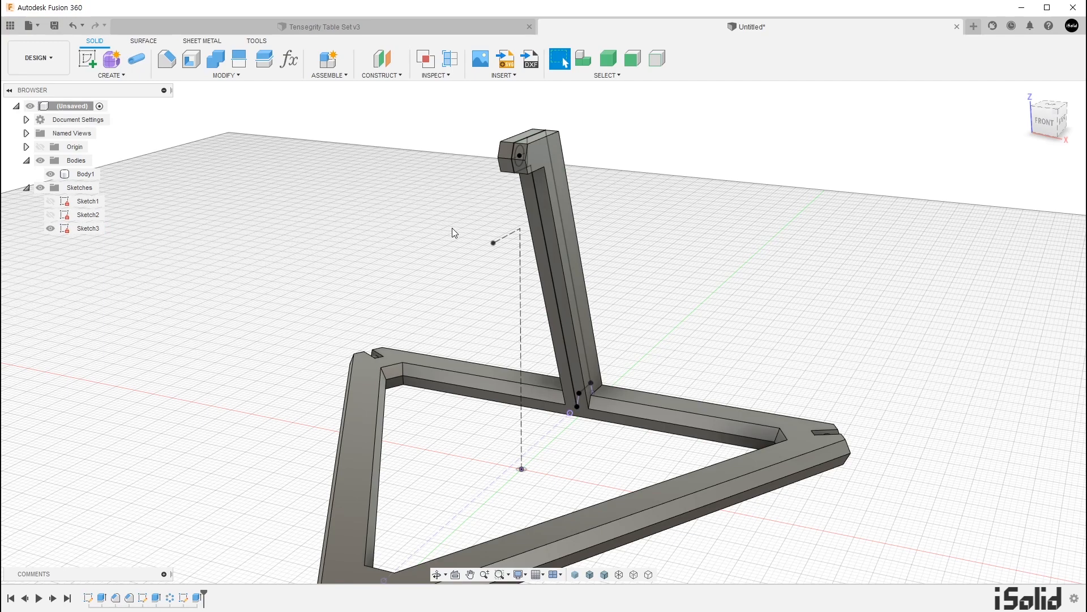
{"action": "key", "text": "e"}
{"action": "scroll", "coordinate": [504, 212], "scroll_direction": "up", "scroll_amount": 5}
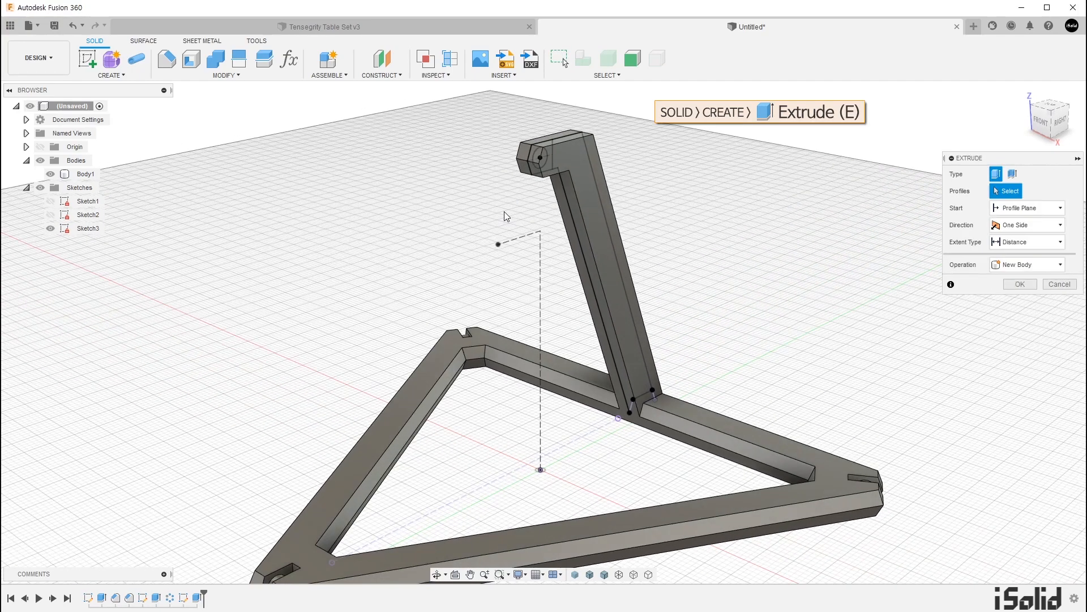
{"action": "left_click", "coordinate": [555, 158]}
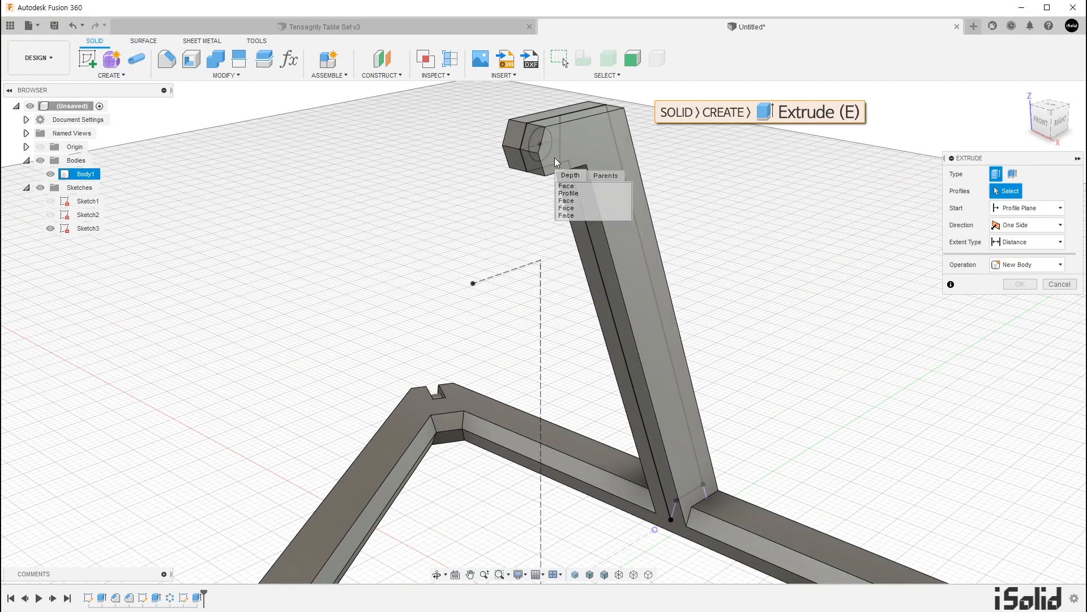
{"action": "left_click", "coordinate": [567, 194]}
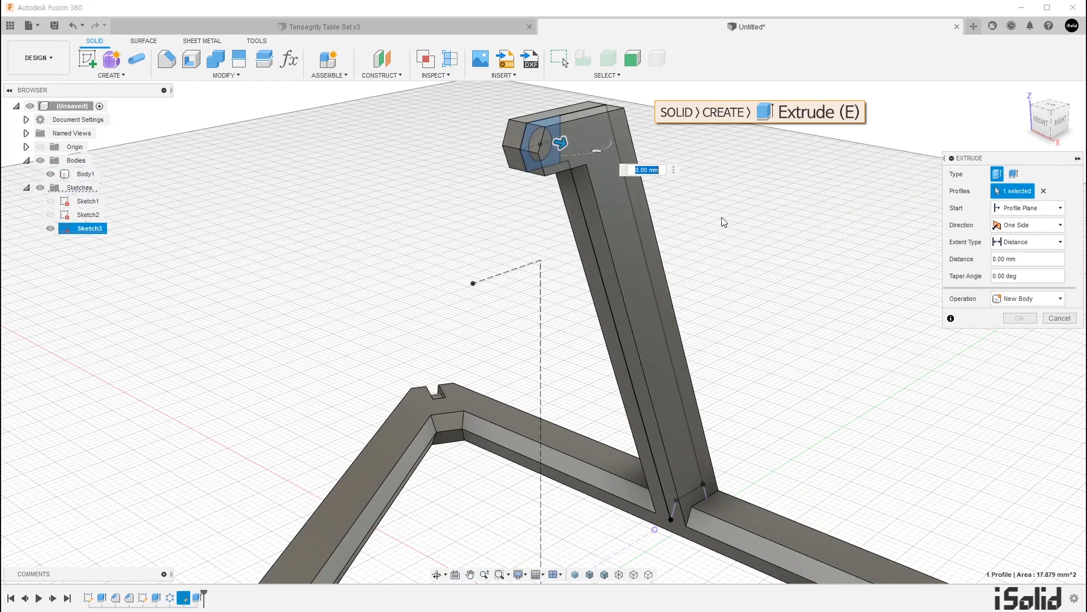
{"action": "left_click", "coordinate": [1025, 225]}
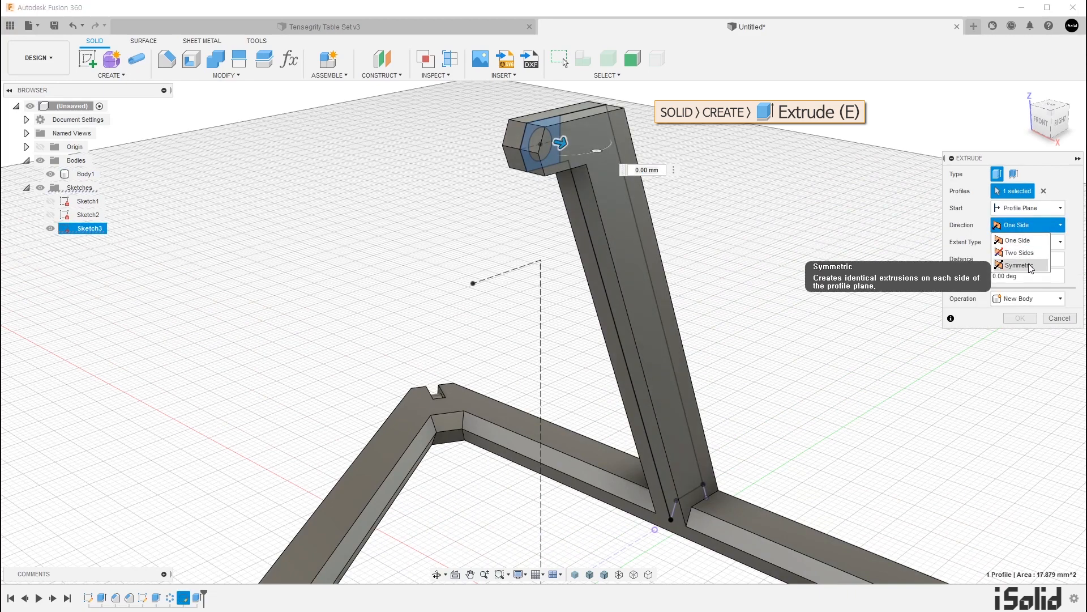
{"action": "left_click", "coordinate": [1018, 265]}
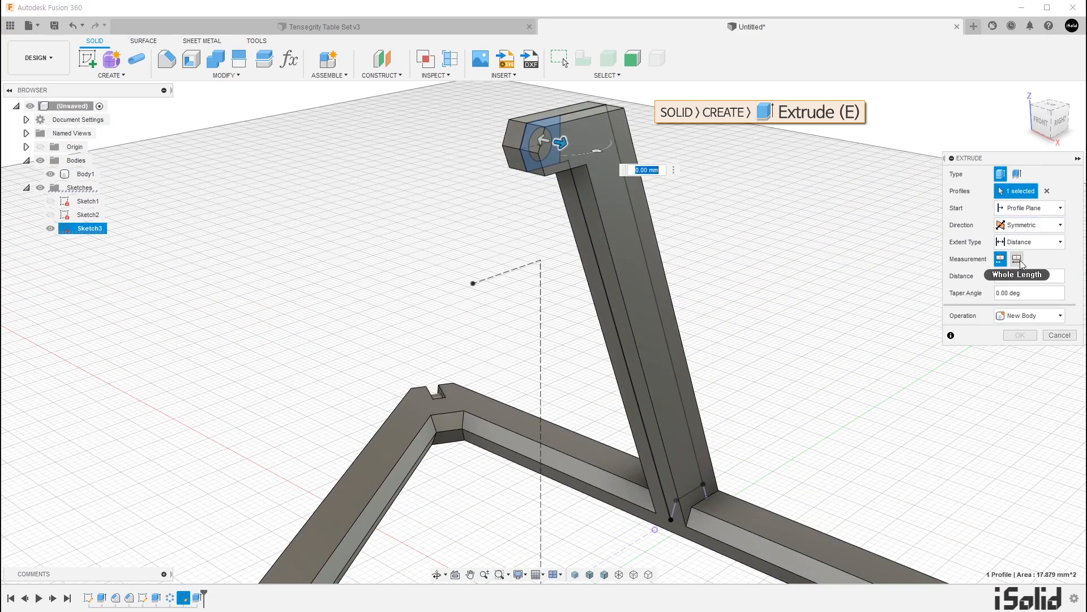
{"action": "left_click", "coordinate": [1018, 260]}
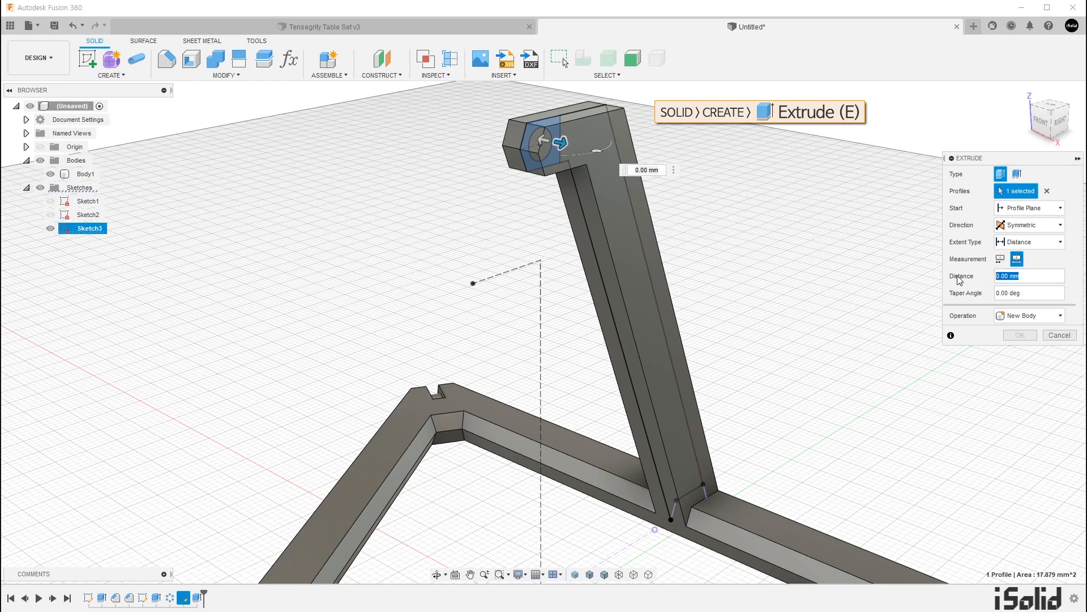
{"action": "type", "text": "2"}
{"action": "middle_click_drag", "start_coordinate": [541, 191], "coordinate": [556, 218], "text": "shift"}
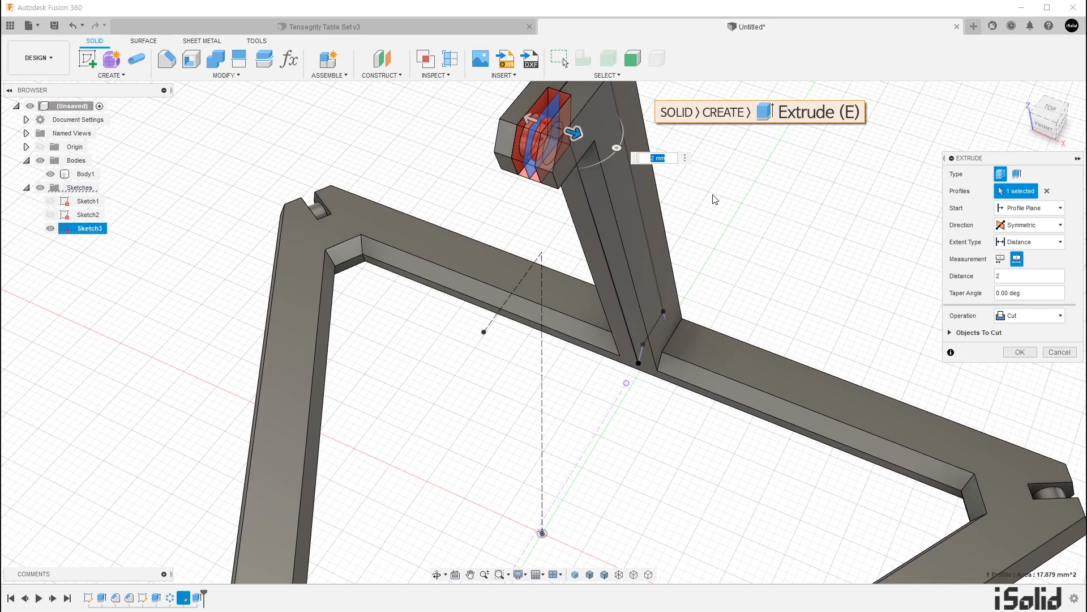
{"action": "middle_click_drag", "start_coordinate": [713, 196], "coordinate": [696, 255]}
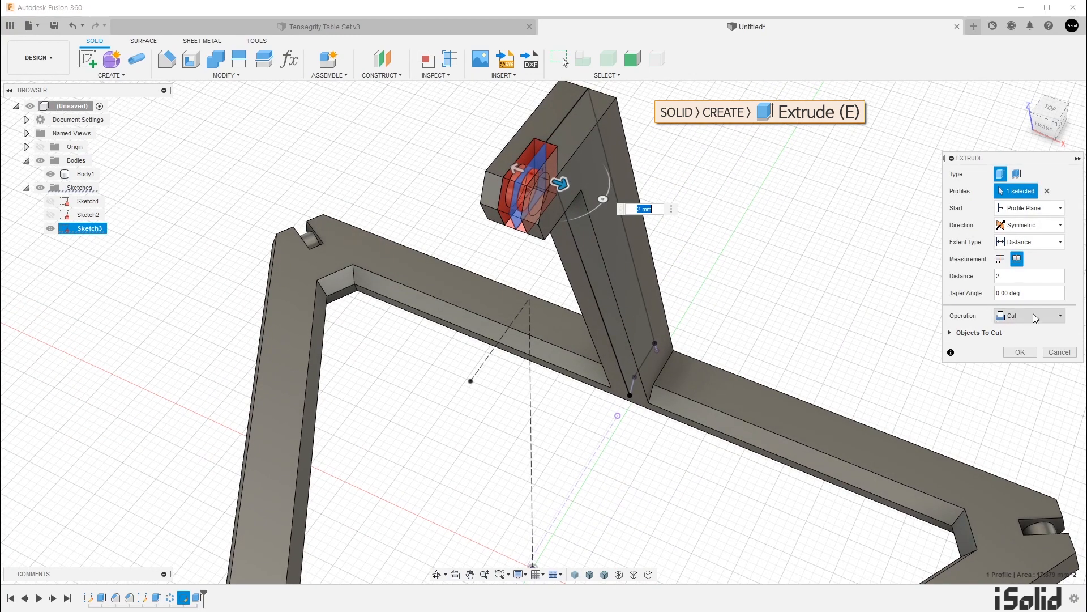
{"action": "left_click", "coordinate": [1018, 354]}
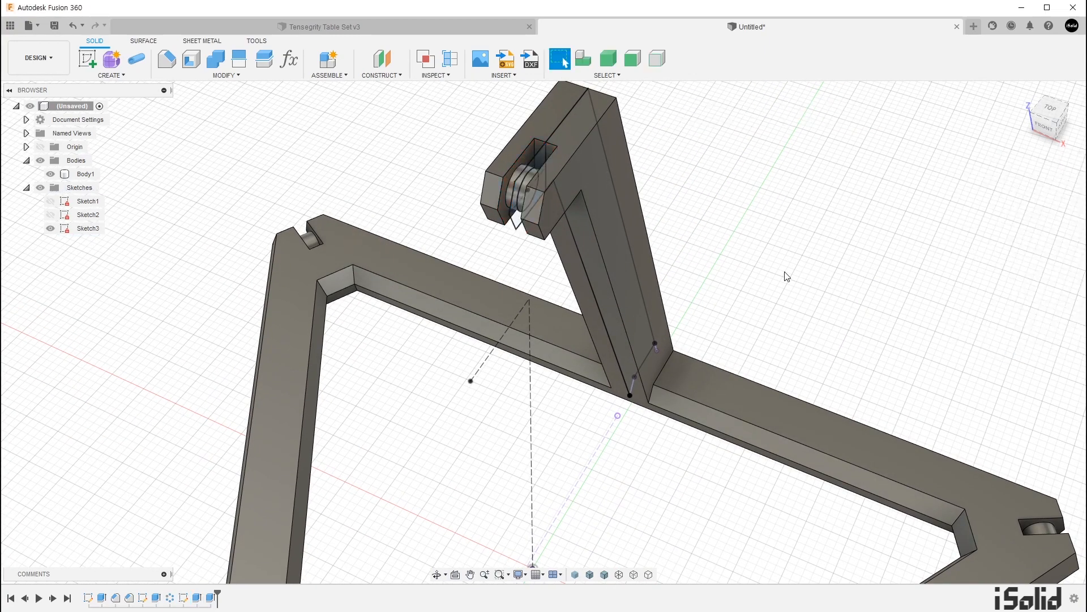
{"action": "left_click", "coordinate": [51, 228]}
Copy Body1, the triangular base with its slanted leg, and paste it as a second body.
{"action": "mouse_move", "coordinate": [543, 284]}
{"action": "middle_mouse_down"}
{"action": "mouse_move", "coordinate": [553, 253]}
{"action": "mouse_move", "coordinate": [517, 199]}
{"action": "mouse_move", "coordinate": [461, 378]}
{"action": "mouse_move", "coordinate": [517, 299]}
{"action": "mouse_move", "coordinate": [458, 301]}
{"action": "middle_mouse_up"}
{"action": "scroll", "coordinate": [459, 302], "scroll_direction": "down", "scroll_amount": 5}
{"action": "middle_click_drag", "start_coordinate": [440, 345], "coordinate": [432, 245], "text": "shift"}
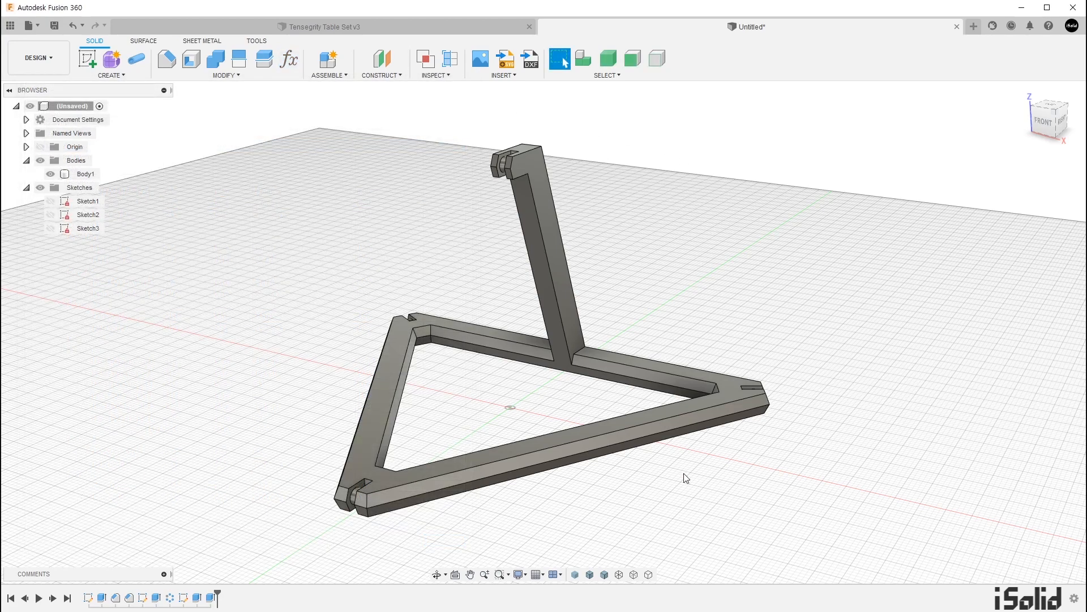
{"action": "scroll", "coordinate": [427, 276], "scroll_direction": "down", "scroll_amount": 2}
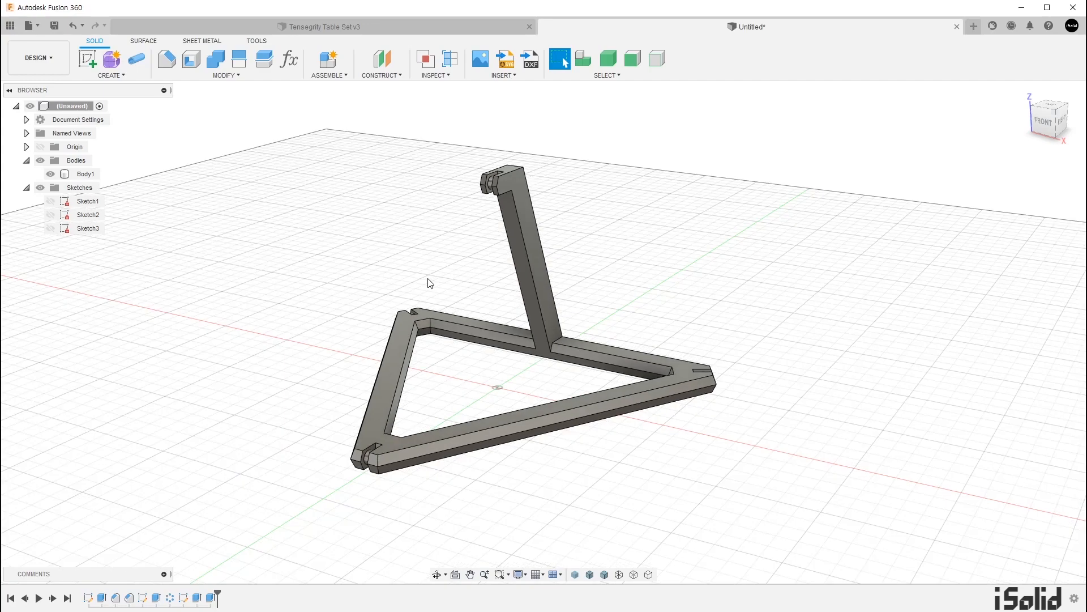
{"action": "middle_click_drag", "start_coordinate": [442, 266], "coordinate": [461, 315]}
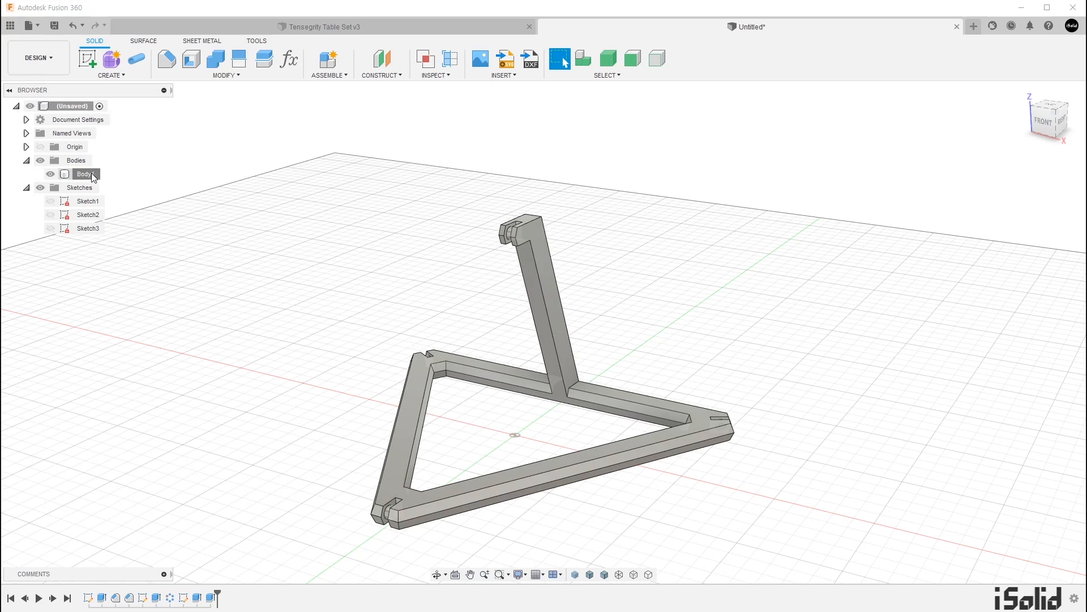
{"action": "left_click", "coordinate": [92, 174]}
{"action": "key", "text": "ctrl+c"}
{"action": "key", "text": "ctrl+v"}
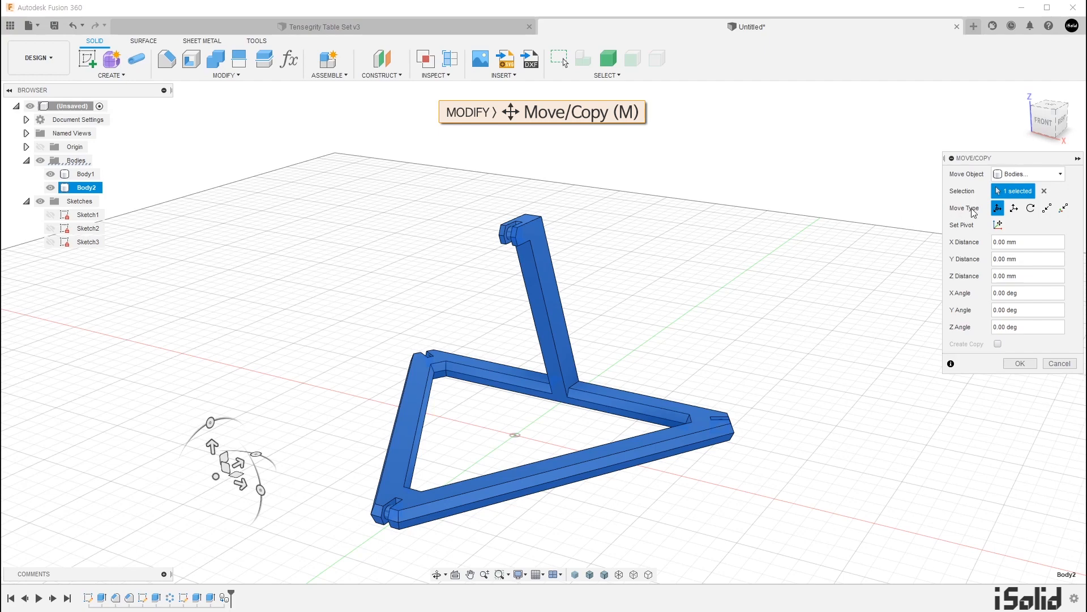
Show Sketch3 and rotate the pasted body 180 degrees about the sketch's short horizontal construction line.
{"action": "left_click", "coordinate": [1030, 209]}
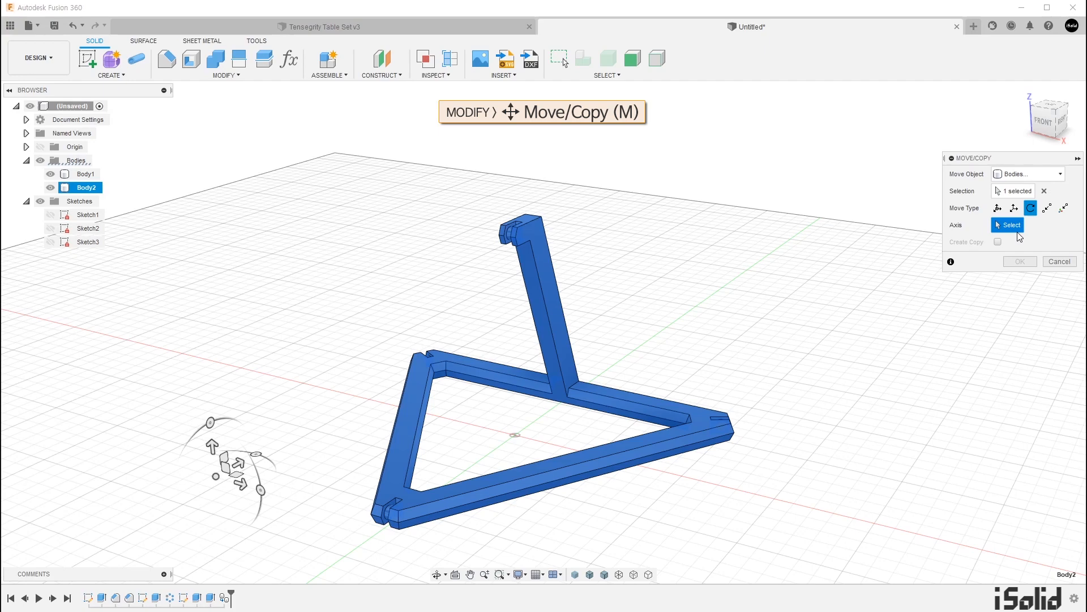
{"action": "left_click", "coordinate": [51, 242]}
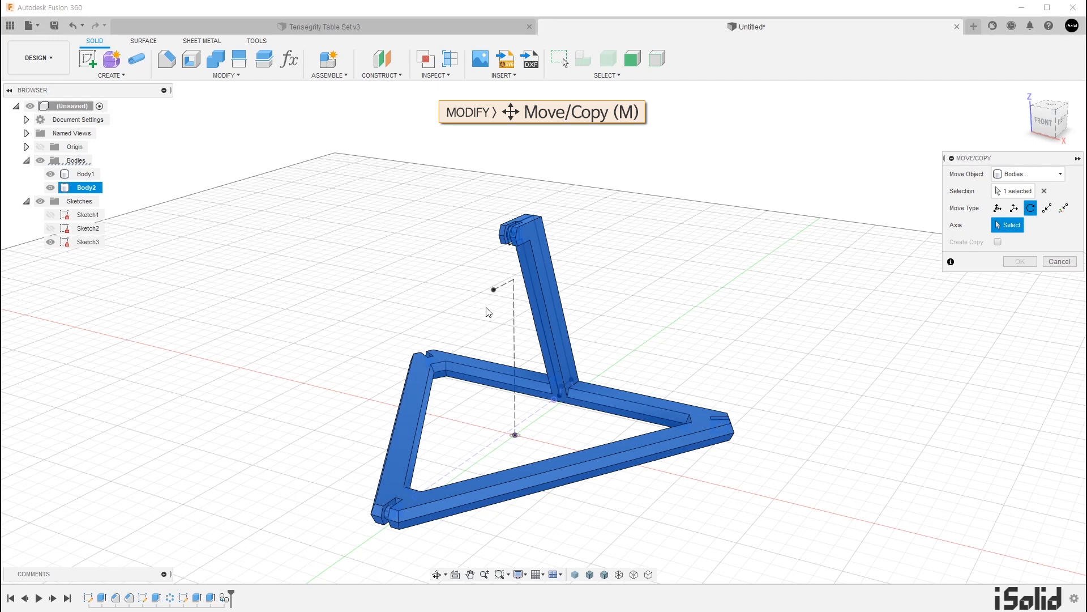
{"action": "left_click", "coordinate": [501, 290]}
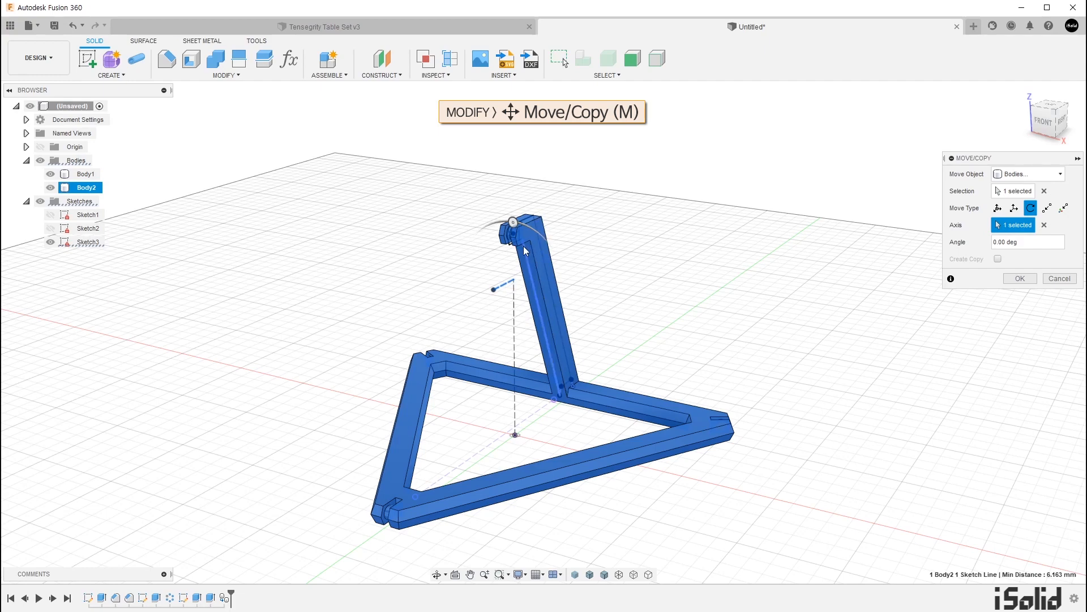
{"action": "left_click_drag", "start_coordinate": [512, 222], "coordinate": [551, 323]}
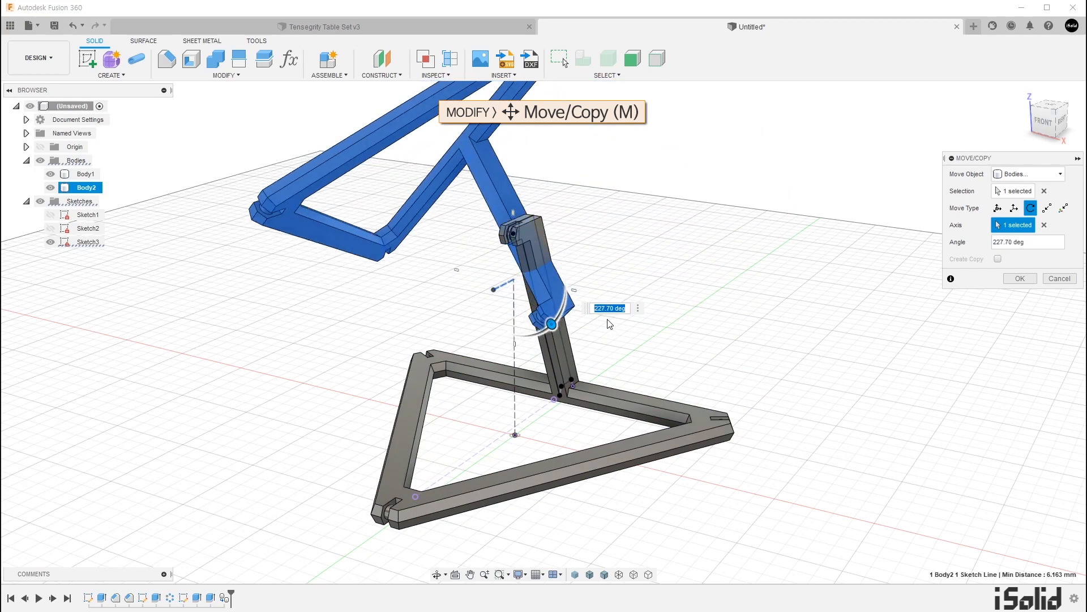
{"action": "type", "text": "180"}
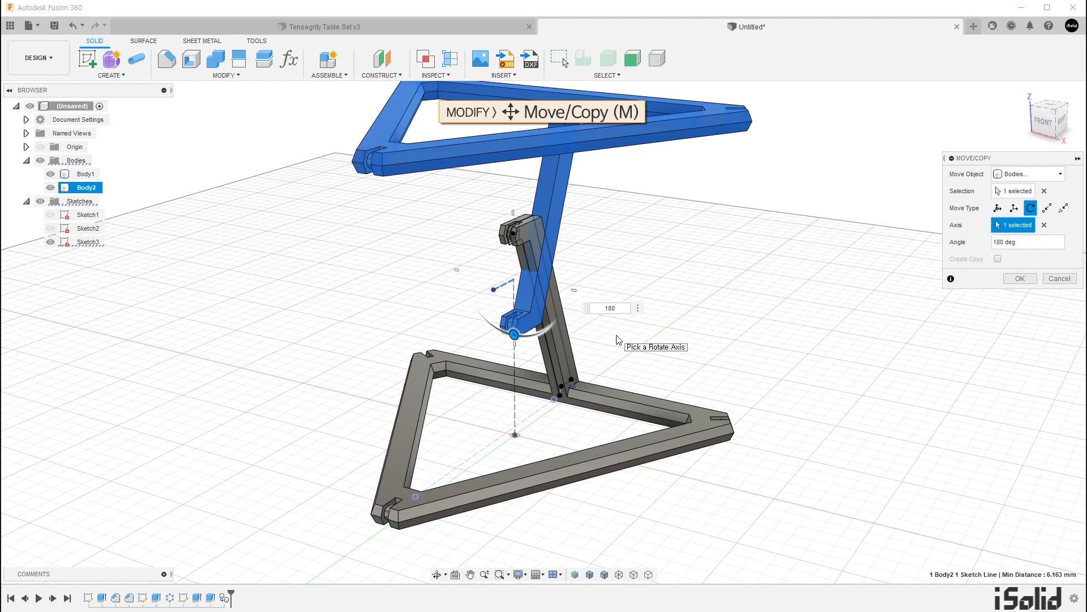
{"action": "left_click", "coordinate": [1019, 278]}
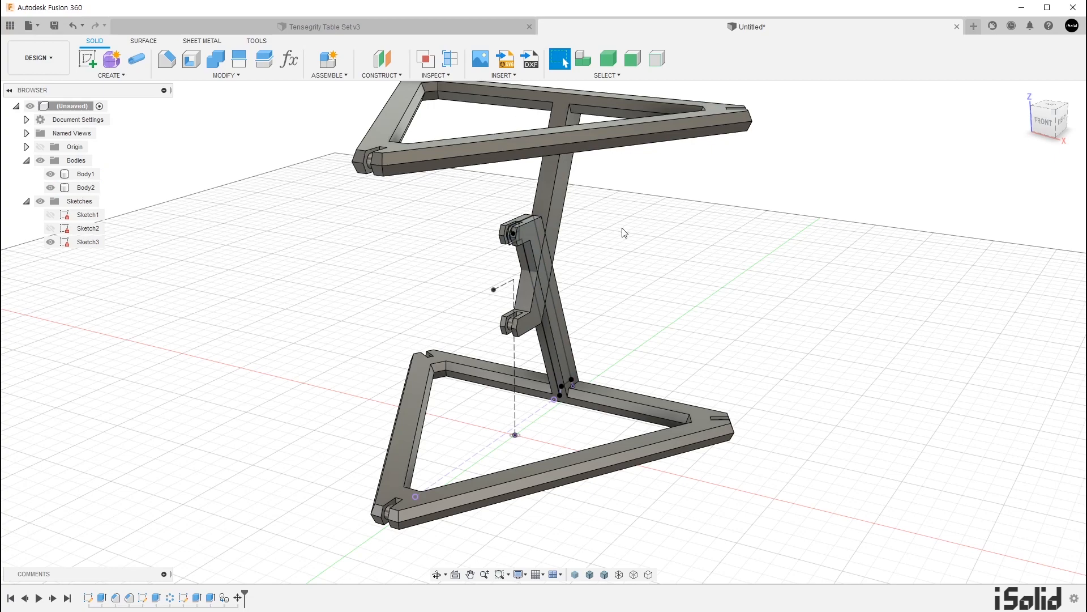
Rotate the upper body 120 degrees about the vertical construction line of Sketch3.
{"action": "left_click", "coordinate": [226, 75]}
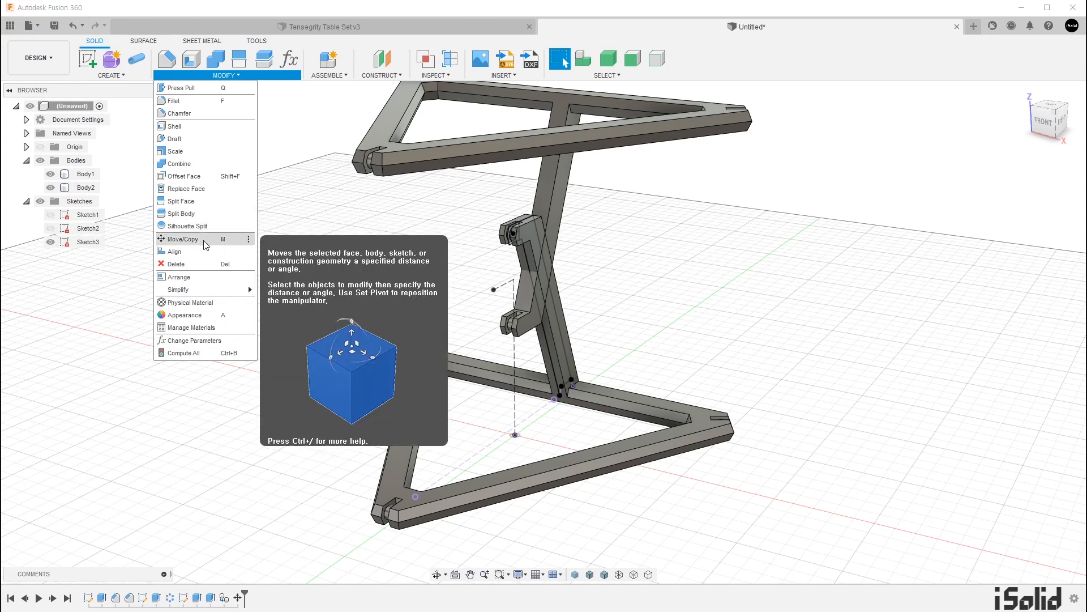
{"action": "left_click", "coordinate": [217, 241]}
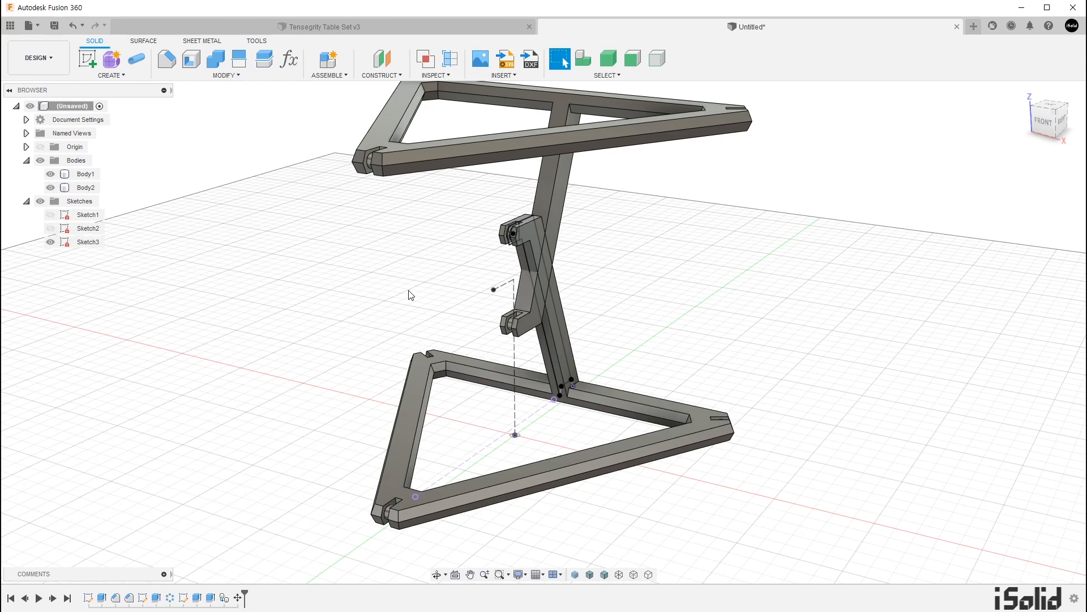
{"action": "key", "text": "m"}
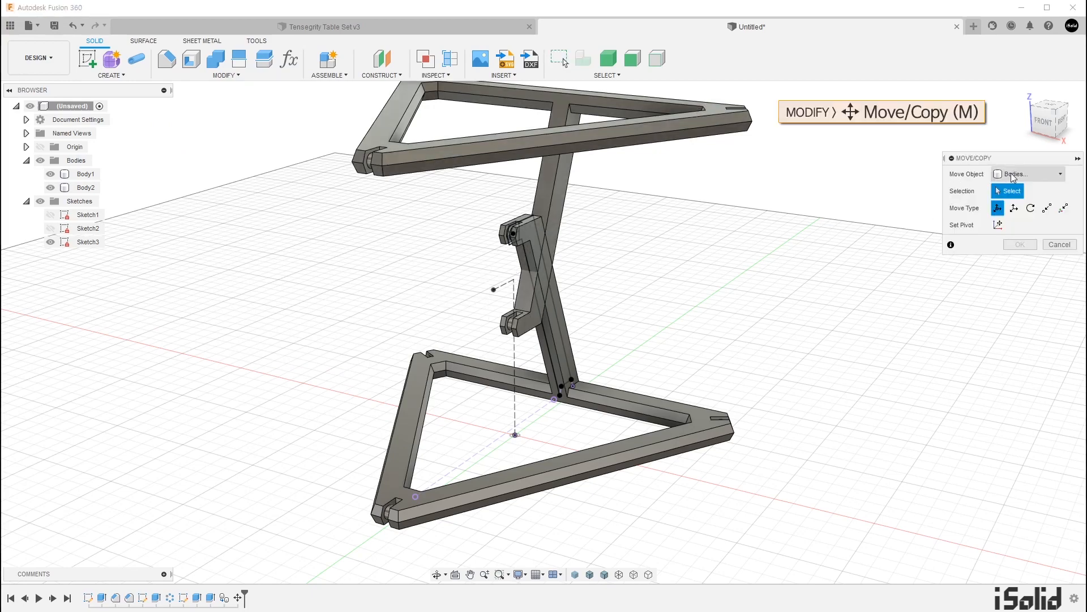
{"action": "left_click", "coordinate": [703, 126]}
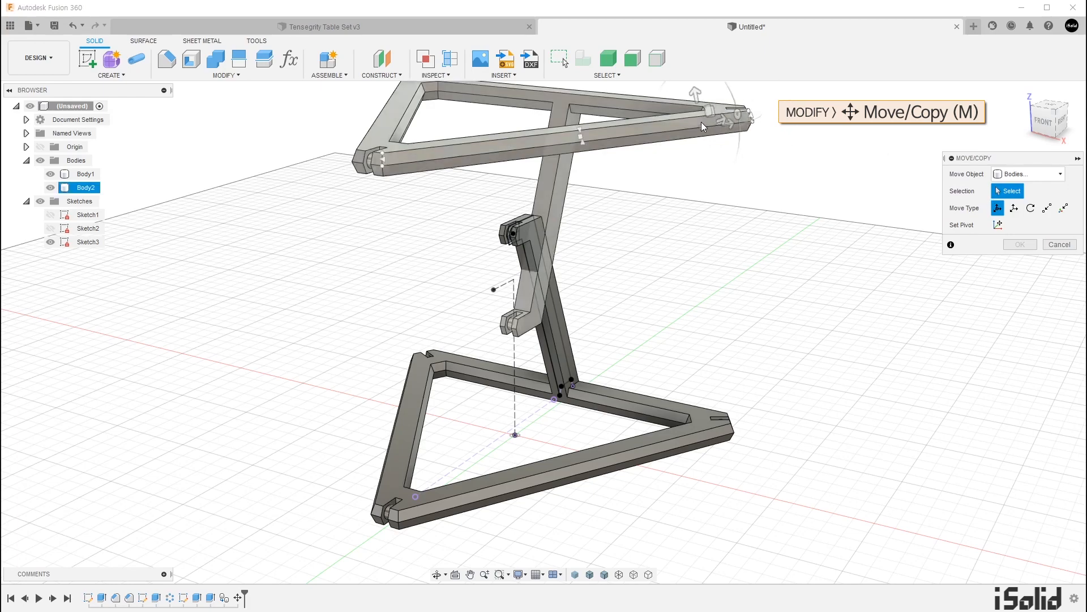
{"action": "left_click", "coordinate": [702, 126]}
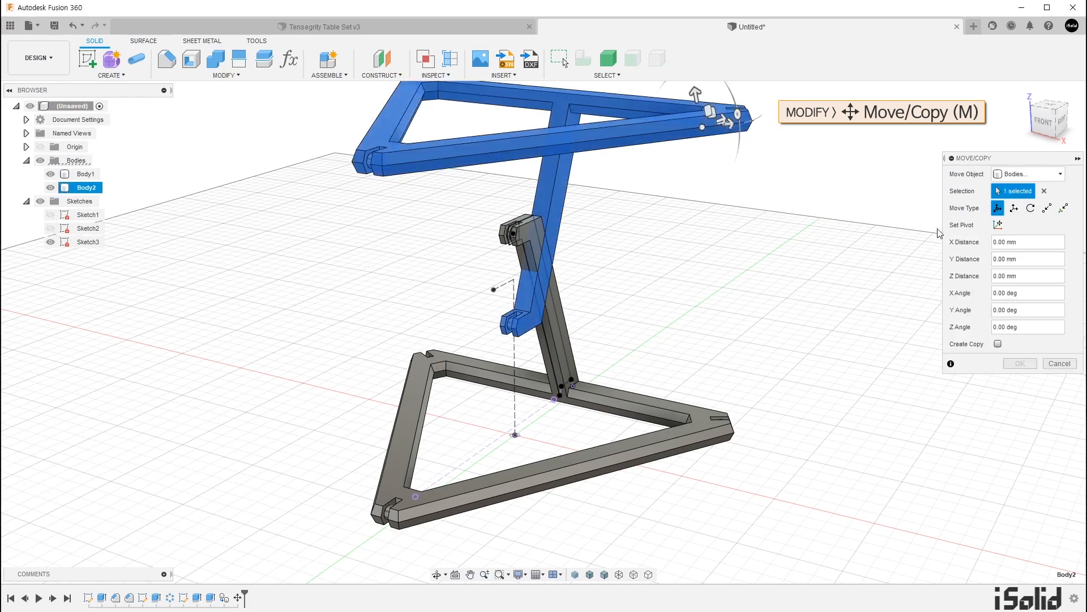
{"action": "left_click", "coordinate": [1031, 209]}
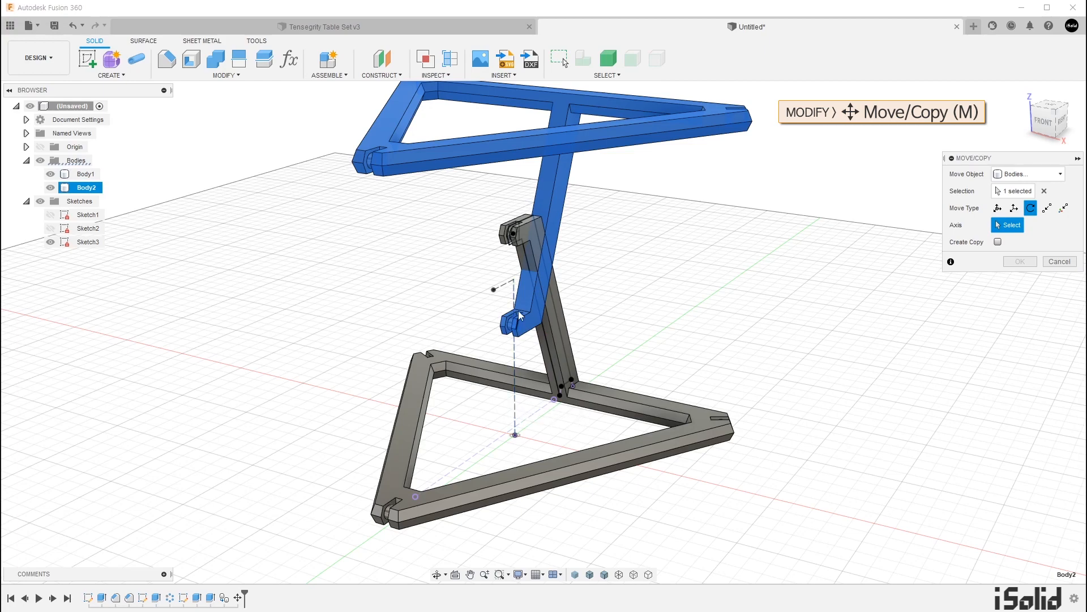
{"action": "left_click", "coordinate": [515, 405]}
{"action": "mouse_move", "coordinate": [545, 413]}
{"action": "left_mouse_down"}
{"action": "mouse_move", "coordinate": [470, 423]}
{"action": "mouse_move", "coordinate": [486, 414]}
{"action": "left_mouse_up"}
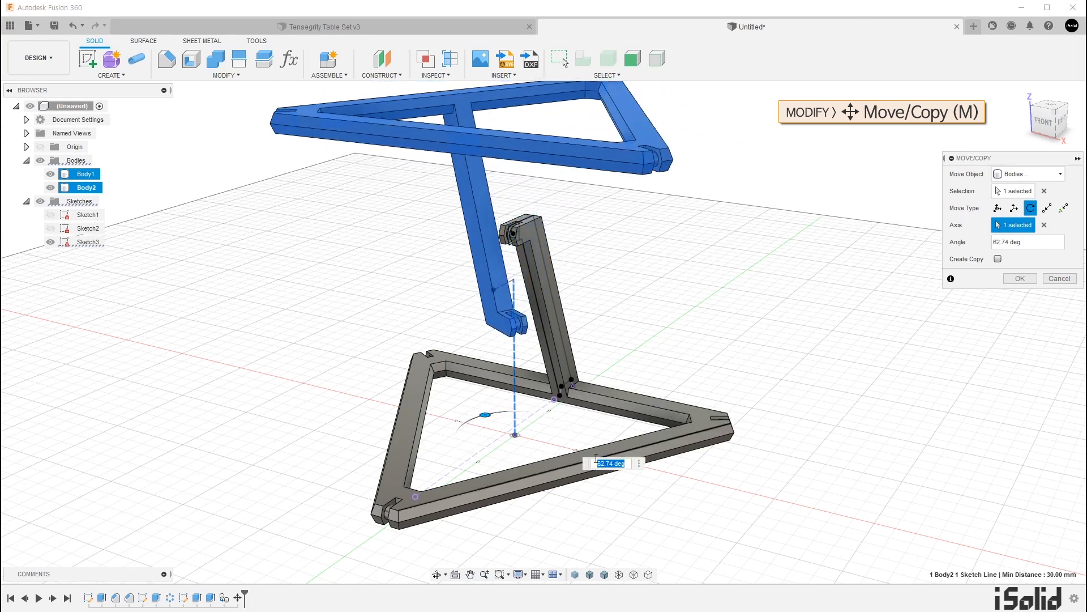
{"action": "type", "text": "120"}
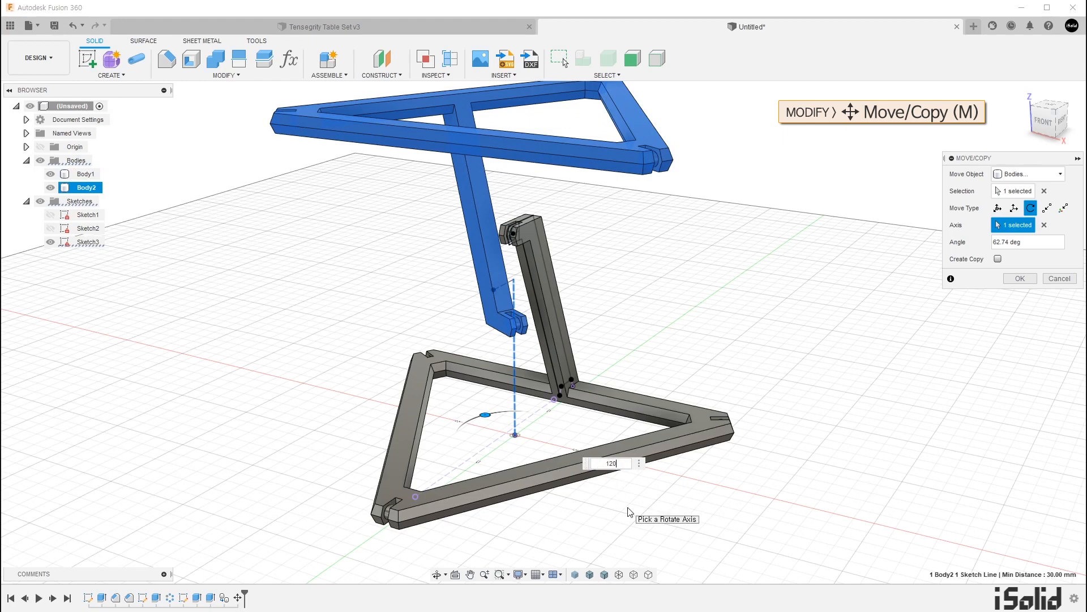
{"action": "left_click", "coordinate": [1020, 279]}
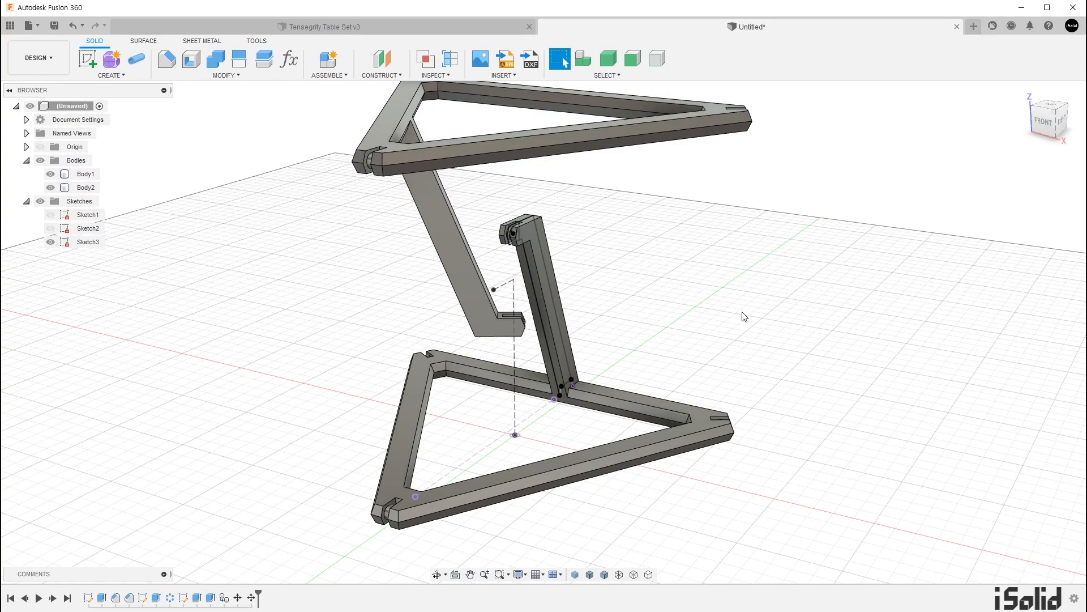
Hide Sketch3 and inspect the two frames and their overlapping arm ends from above and in perspective.
{"action": "left_click", "coordinate": [50, 244]}
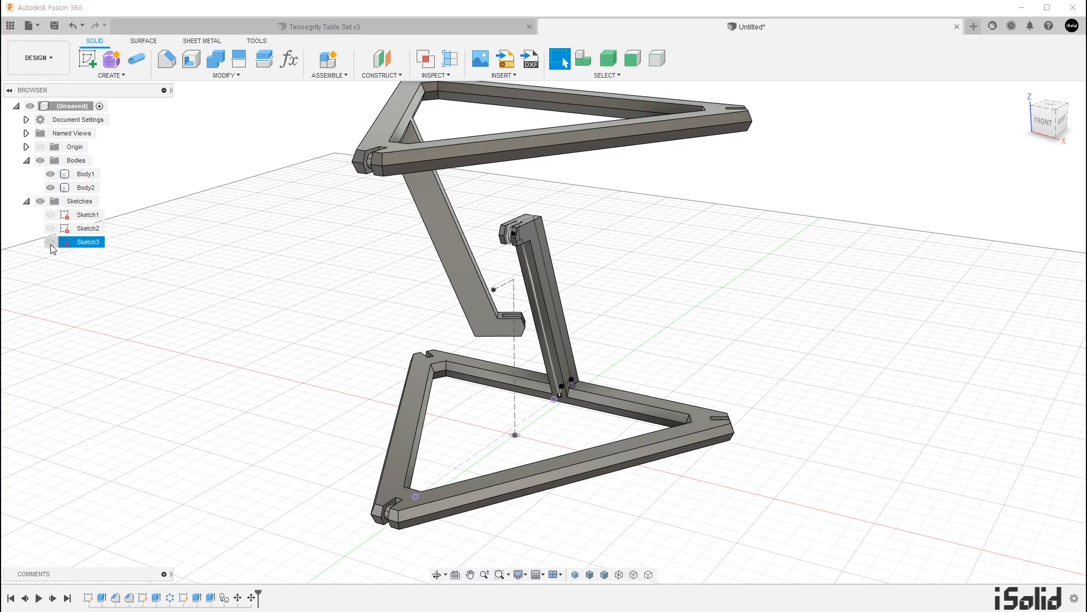
{"action": "left_click", "coordinate": [50, 242]}
{"action": "mouse_move", "coordinate": [638, 338]}
{"action": "middle_mouse_down", "text": "shift"}
{"action": "mouse_move", "coordinate": [668, 333]}
{"action": "mouse_move", "coordinate": [652, 350]}
{"action": "mouse_move", "coordinate": [512, 298]}
{"action": "mouse_move", "coordinate": [732, 328]}
{"action": "middle_mouse_up", "text": "shift"}
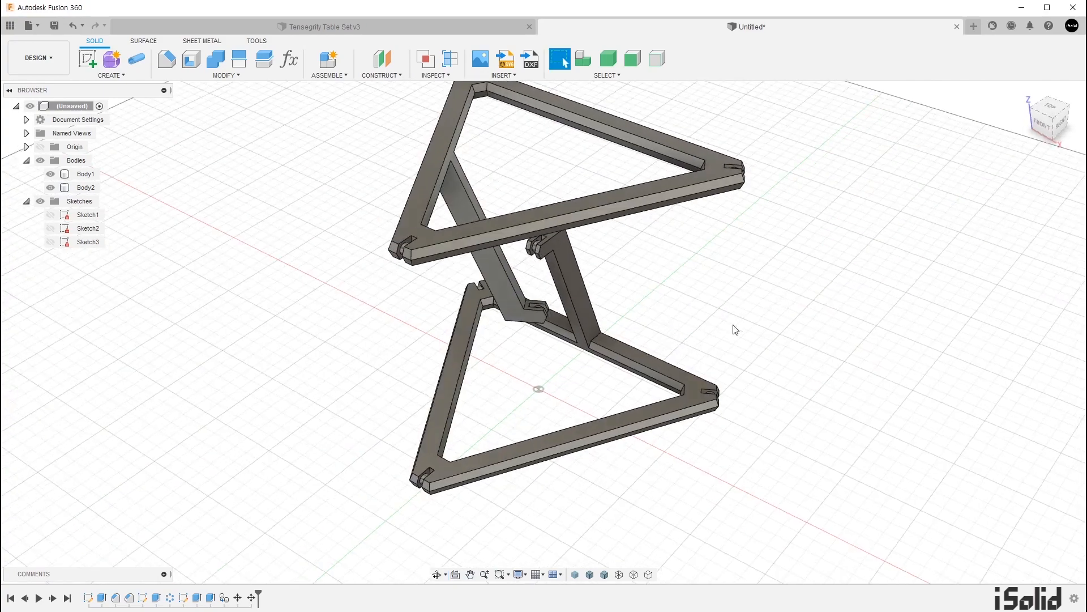
{"action": "left_click", "coordinate": [1051, 109]}
{"action": "scroll", "coordinate": [505, 280], "scroll_direction": "up", "scroll_amount": 3}
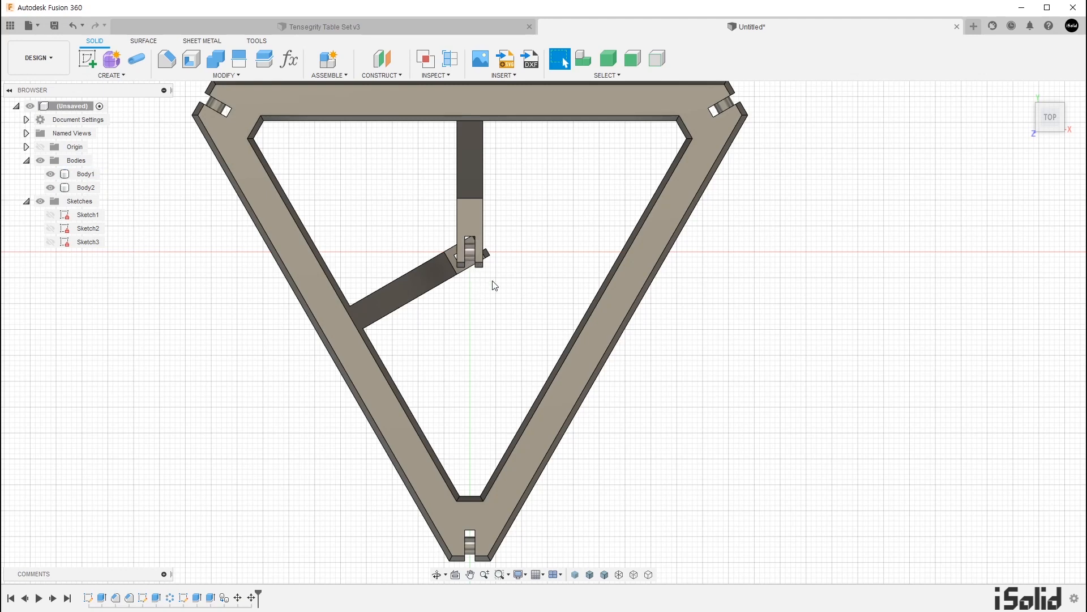
{"action": "middle_click_drag", "start_coordinate": [494, 285], "coordinate": [632, 297], "text": "shift"}
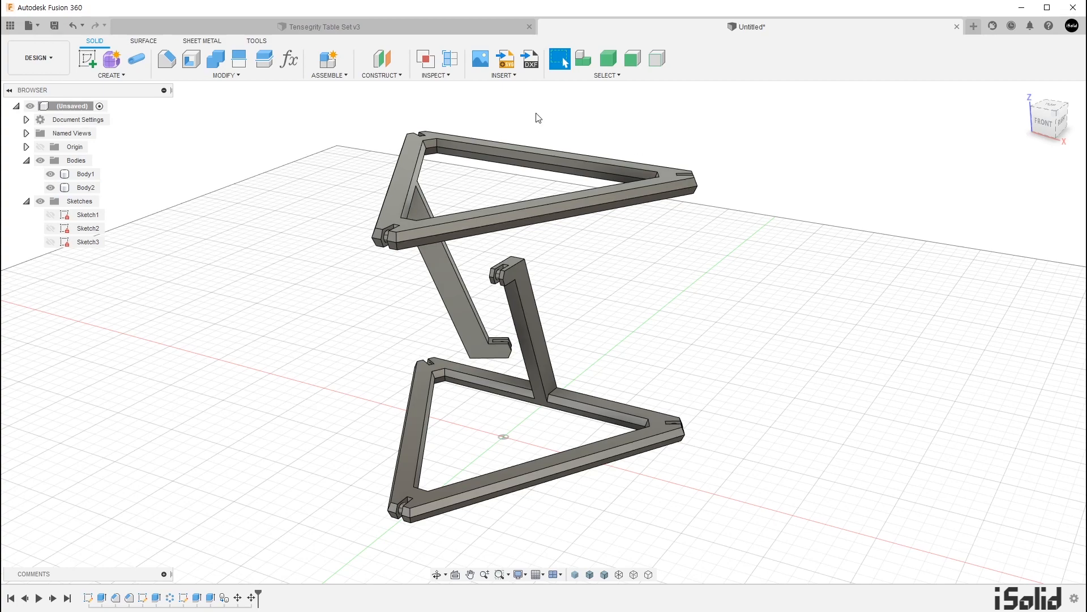
Start a sketch on the upper frame's top face and project that face's outline into it.
{"action": "left_click", "coordinate": [89, 59]}
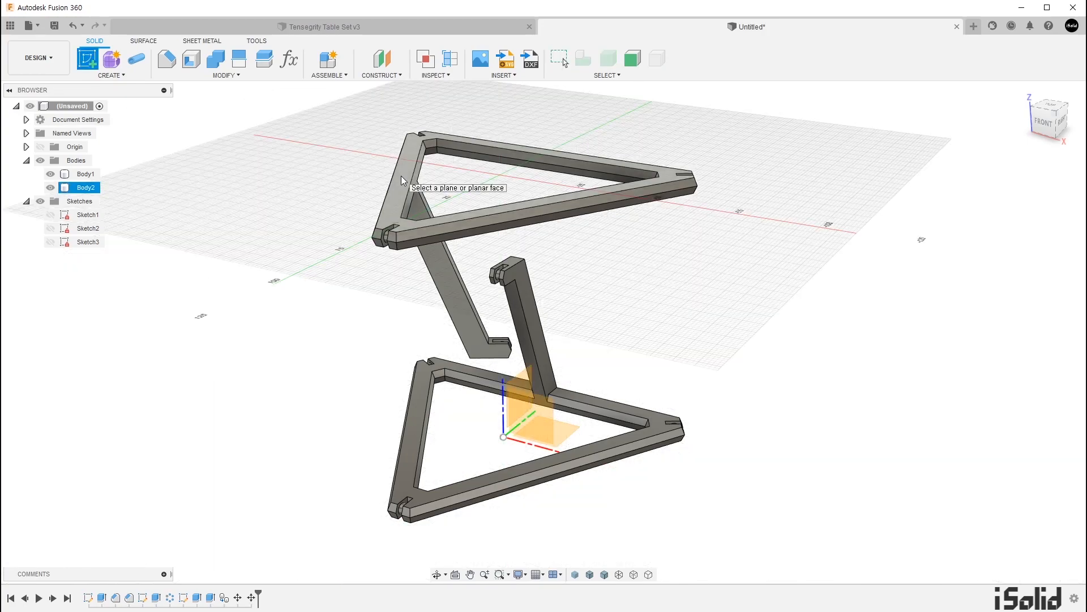
{"action": "left_click", "coordinate": [401, 177]}
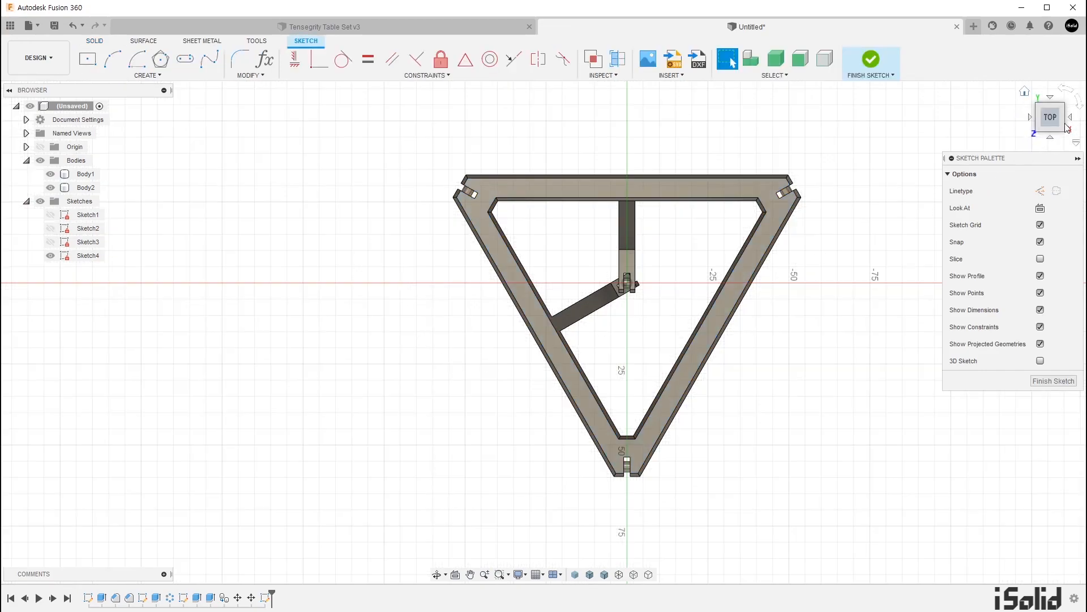
{"action": "middle_click_drag", "start_coordinate": [810, 279], "coordinate": [682, 312]}
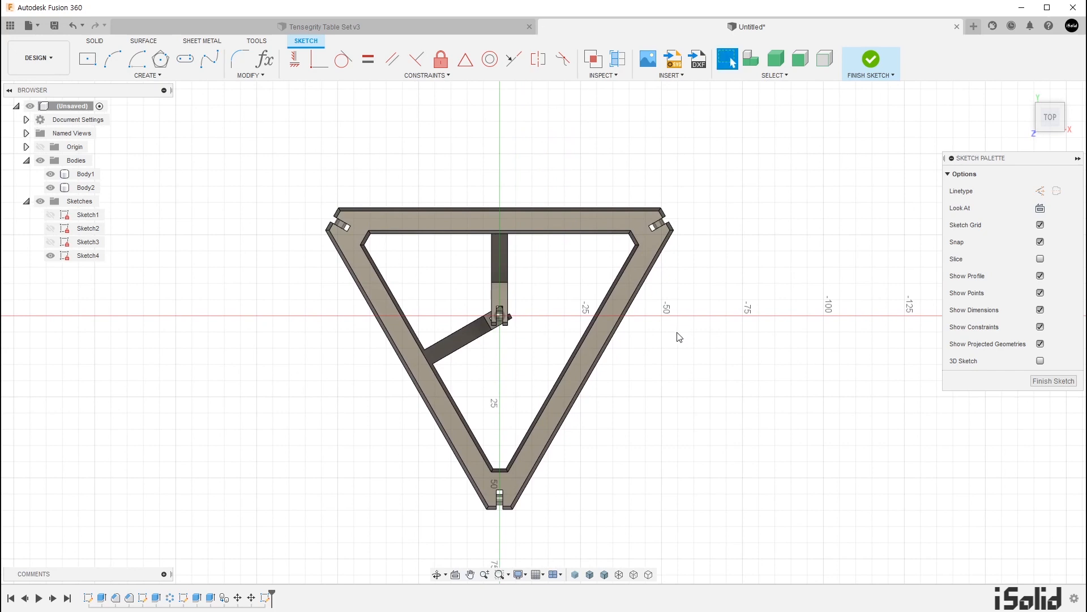
{"action": "key", "text": "p"}
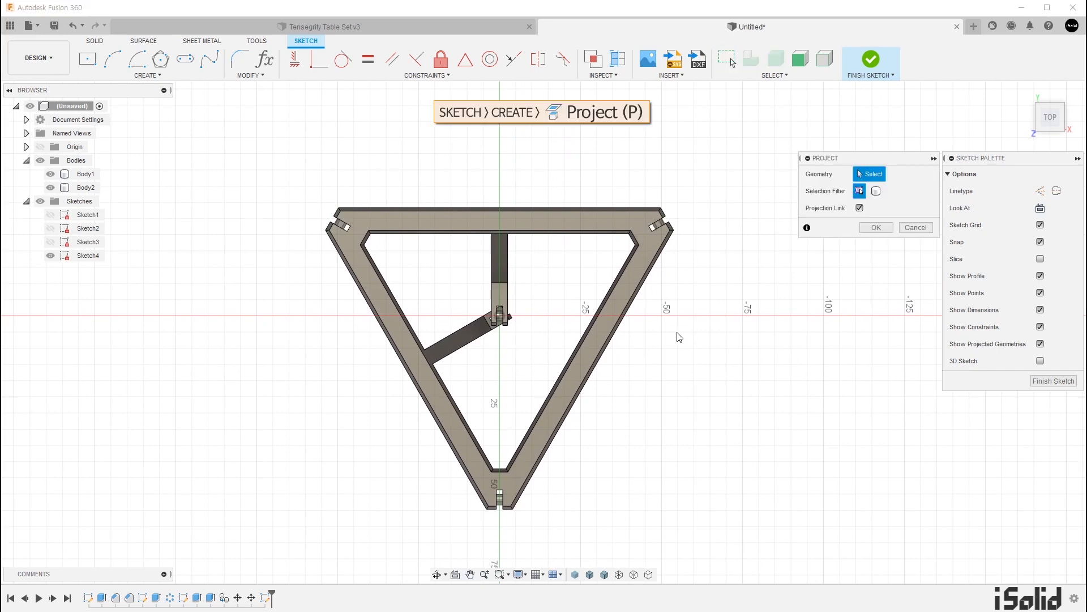
{"action": "left_click", "coordinate": [644, 260]}
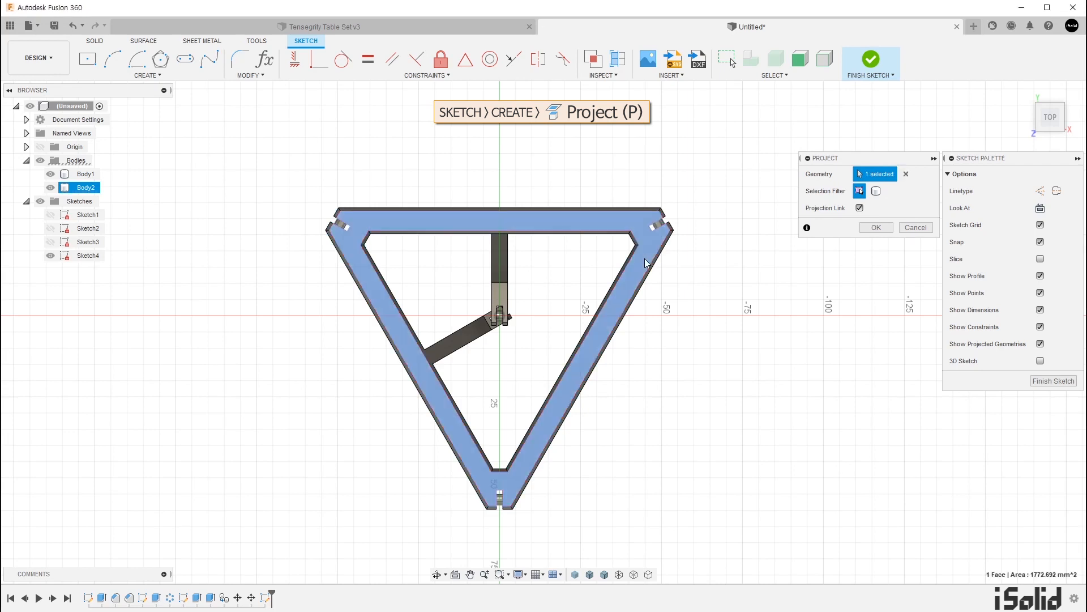
{"action": "left_click", "coordinate": [875, 228]}
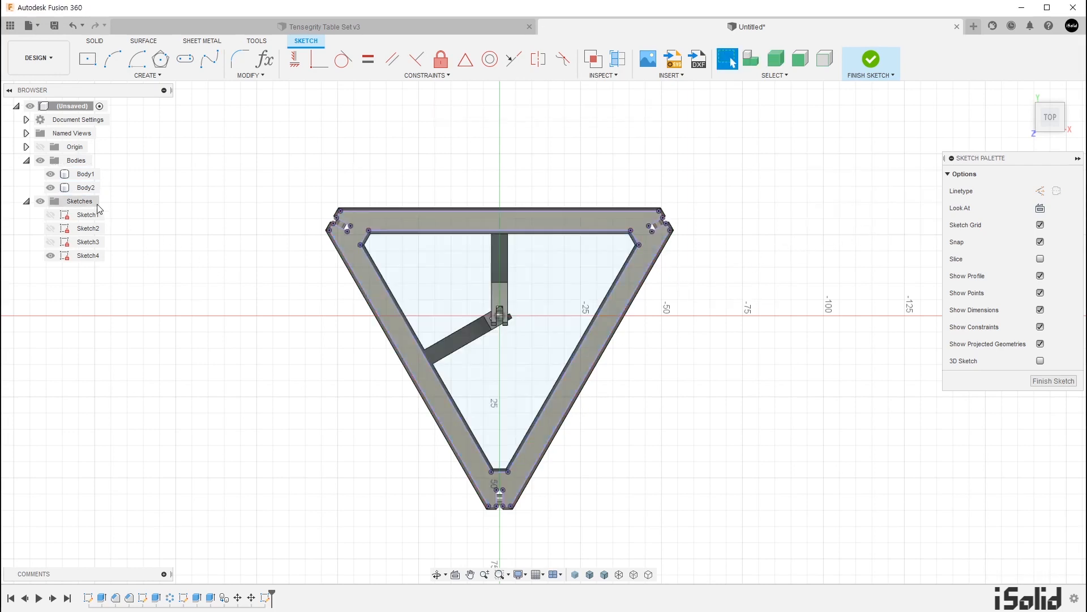
Hide both bodies and delete the projected inner triangle loop from the sketch.
{"action": "left_click", "coordinate": [50, 187]}
{"action": "left_click", "coordinate": [50, 188]}
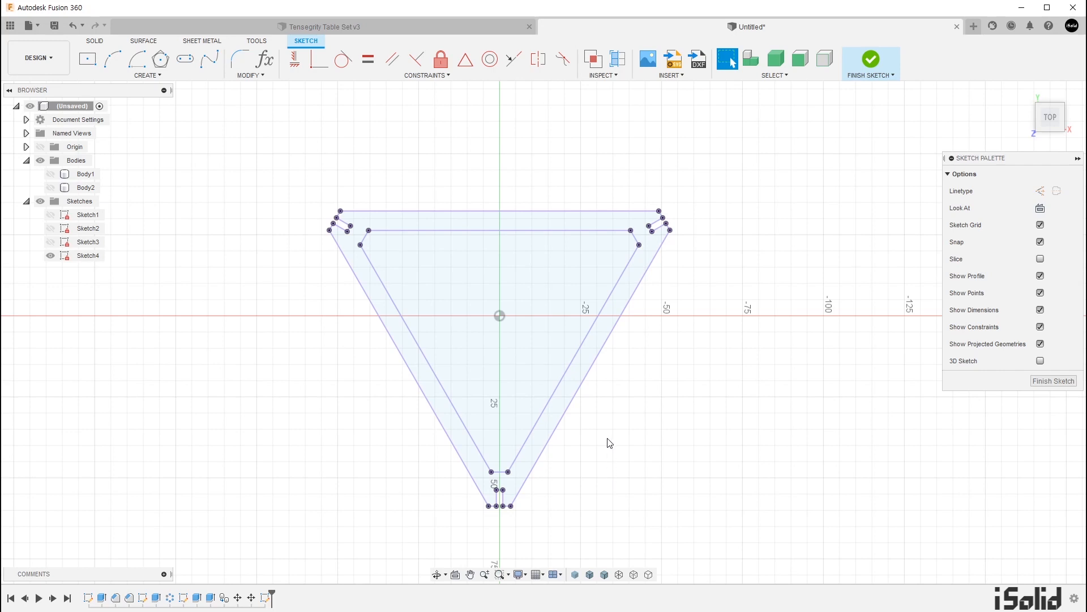
{"action": "double_click", "coordinate": [570, 367]}
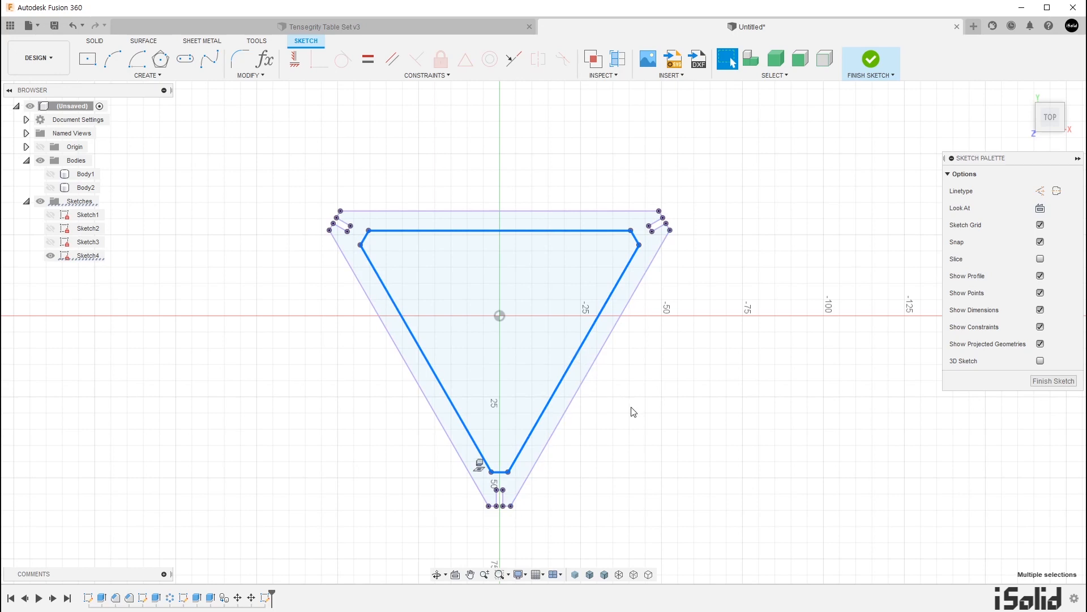
{"action": "key", "text": "Delete"}
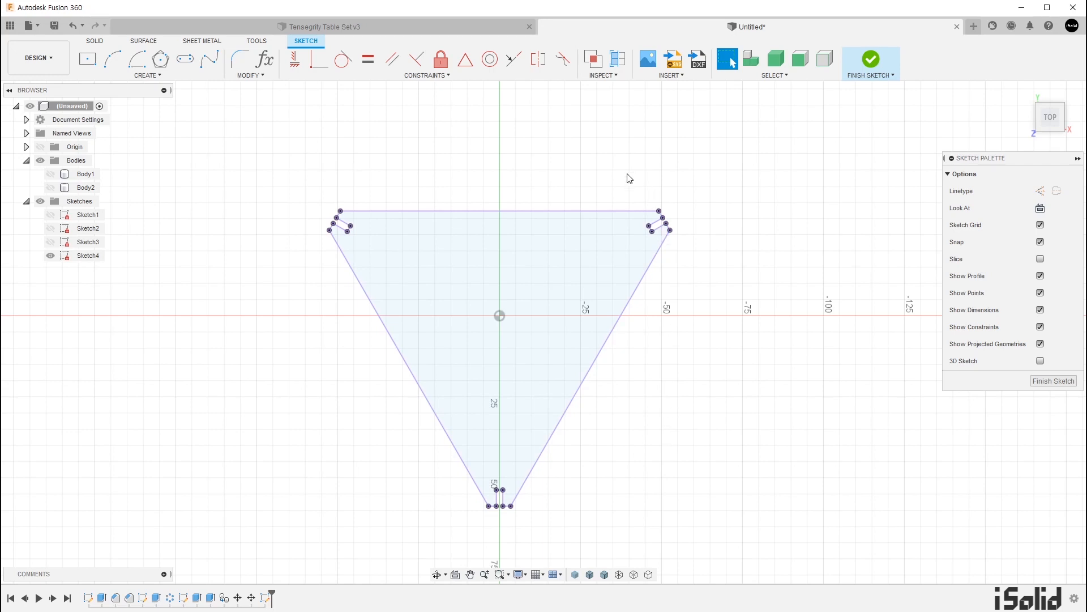
Delete the projected slot lines and short end edges at all three corners, keeping only the three long outer edges.
{"action": "left_click_drag", "start_coordinate": [626, 173], "coordinate": [726, 273]}
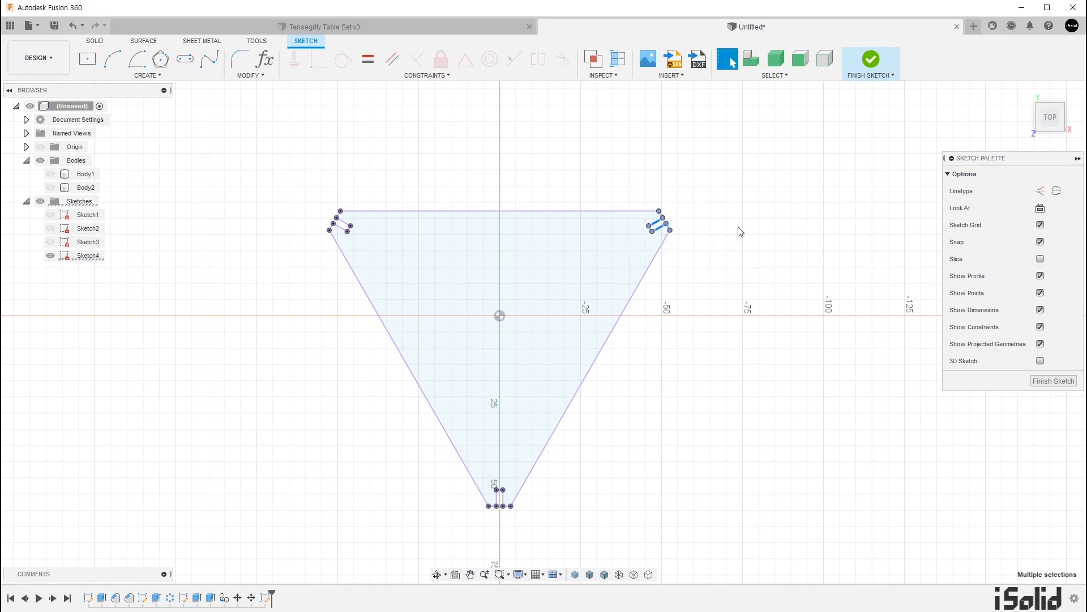
{"action": "left_click_drag", "start_coordinate": [303, 172], "coordinate": [385, 284]}
{"action": "left_click_drag", "start_coordinate": [421, 435], "coordinate": [541, 532]}
{"action": "key", "text": "Delete"}
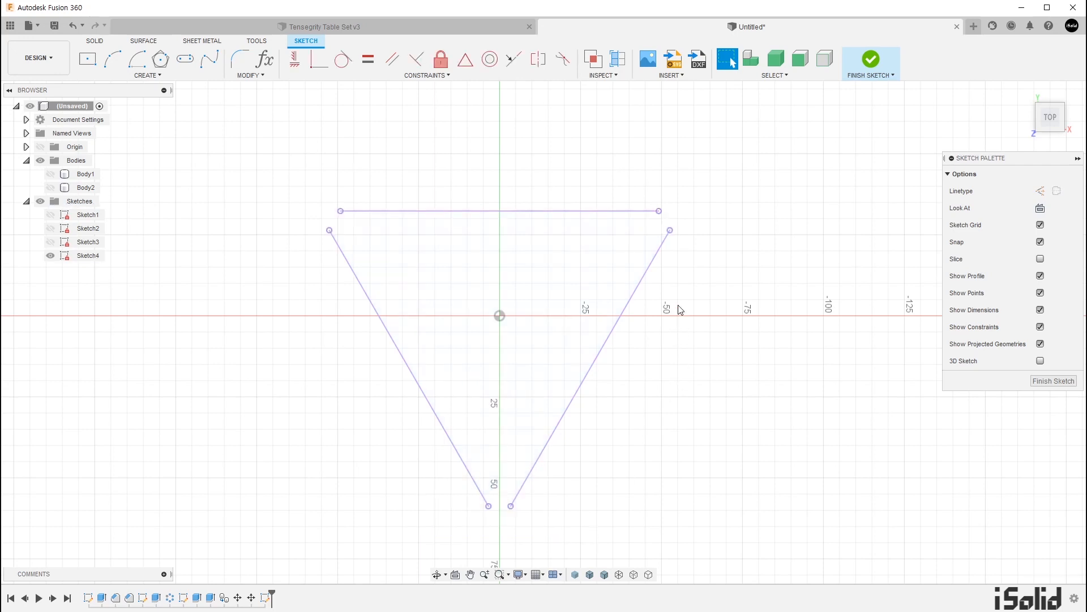
Draw a straight line across each of the three open corners to close the outer triangle profile.
{"action": "key", "text": "l"}
{"action": "left_click", "coordinate": [670, 229]}
{"action": "left_click", "coordinate": [659, 212]}
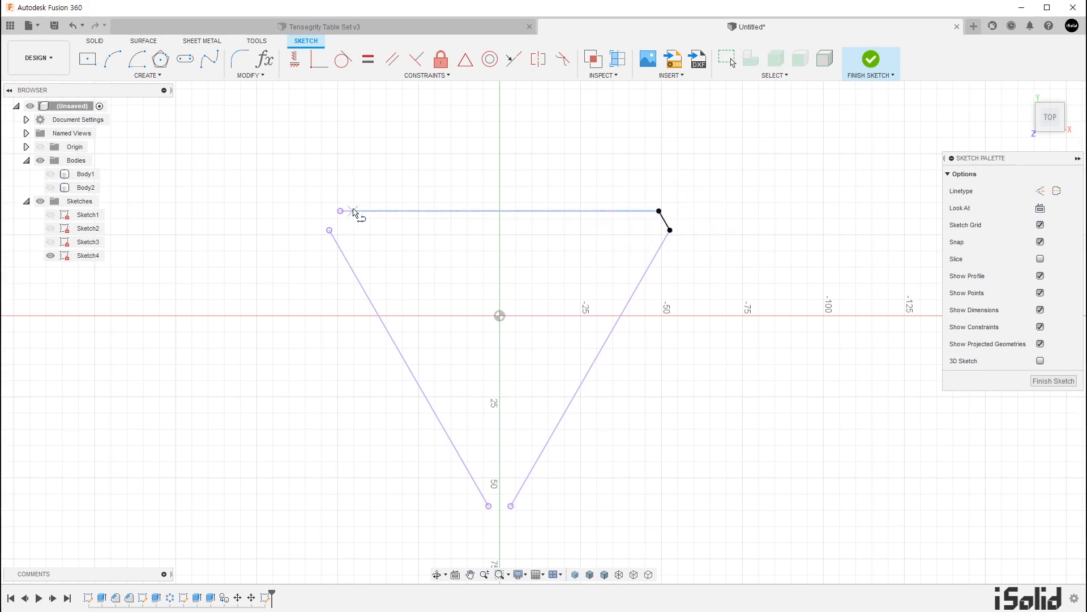
{"action": "left_click", "coordinate": [340, 211]}
{"action": "left_click", "coordinate": [329, 230]}
{"action": "left_click", "coordinate": [490, 507]}
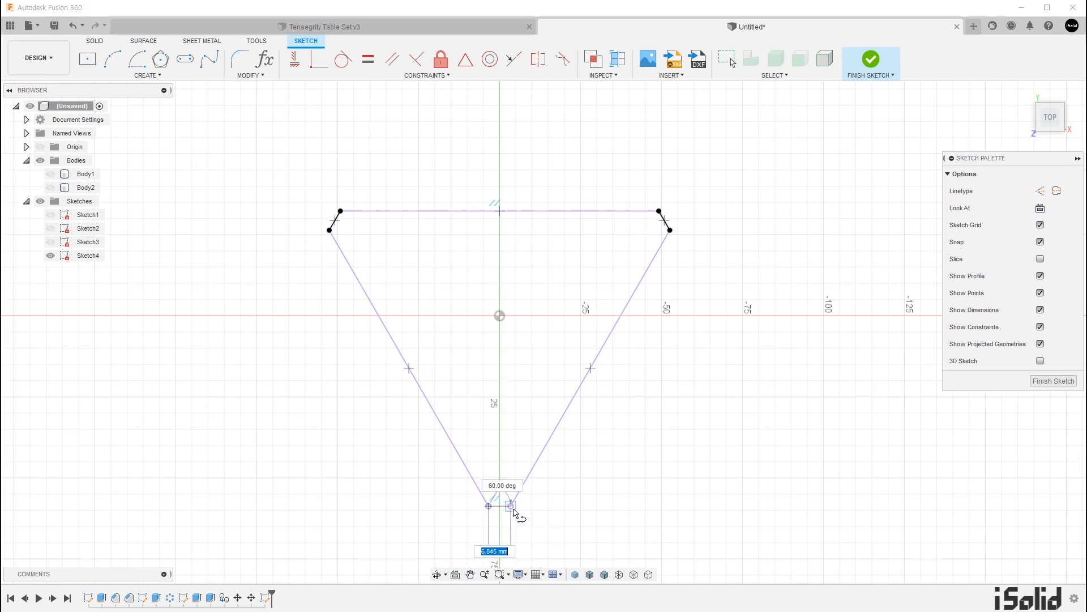
{"action": "left_click", "coordinate": [511, 505]}
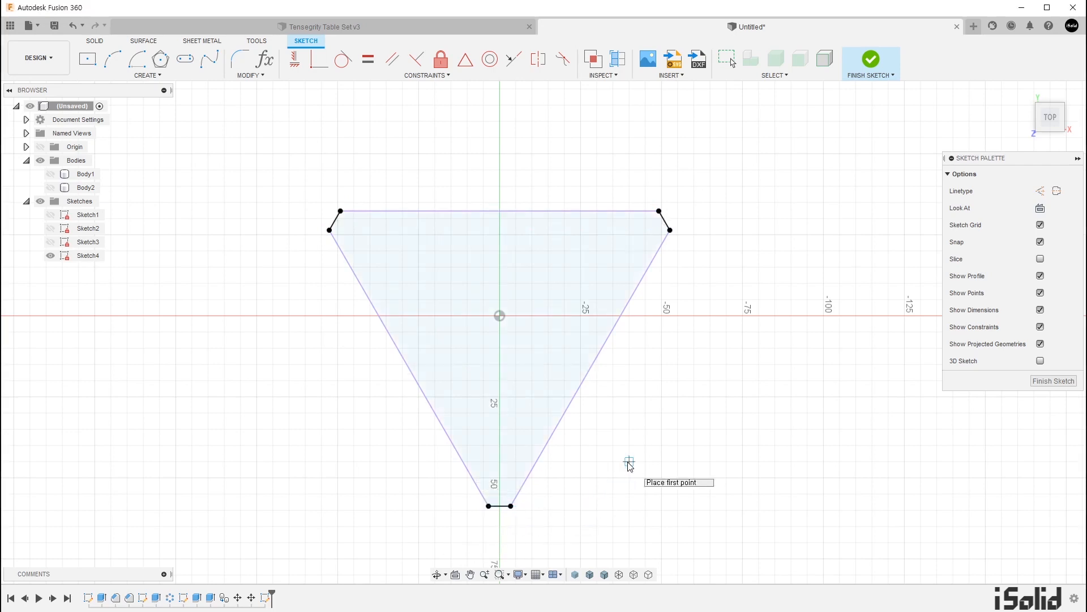
{"action": "key", "text": "Escape"}
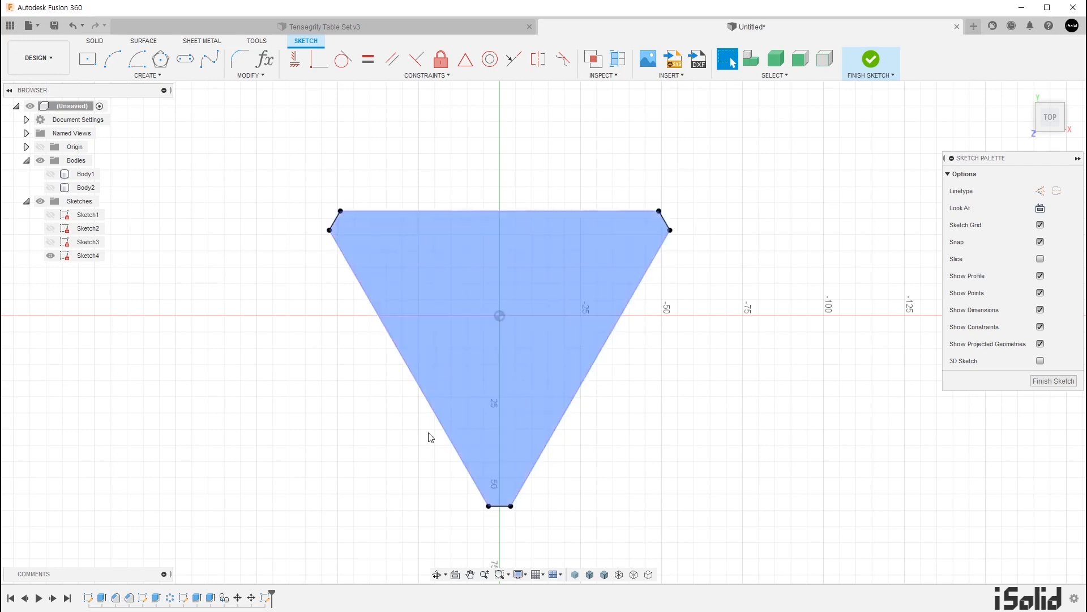
Export Sketch4 as the DXF file "Tensegrity Table Cover" in the Laser folder and check the saved file there.
{"action": "right_click", "coordinate": [102, 261]}
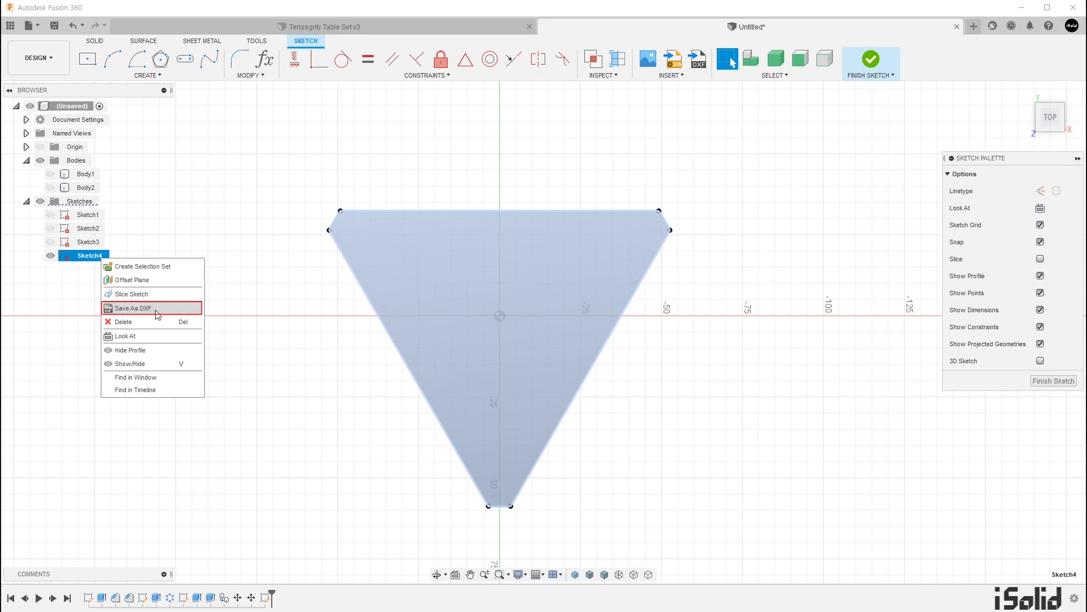
{"action": "left_click", "coordinate": [173, 313]}
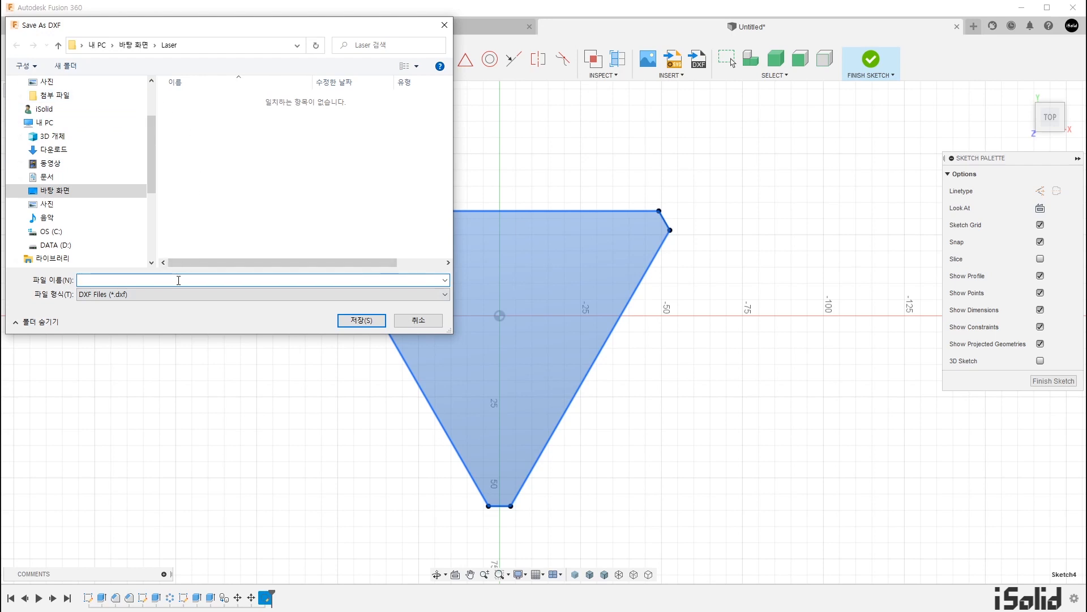
{"action": "type", "text": "Te"}
{"action": "key", "text": "BackSpace"}
{"action": "left_click", "coordinate": [366, 320]}
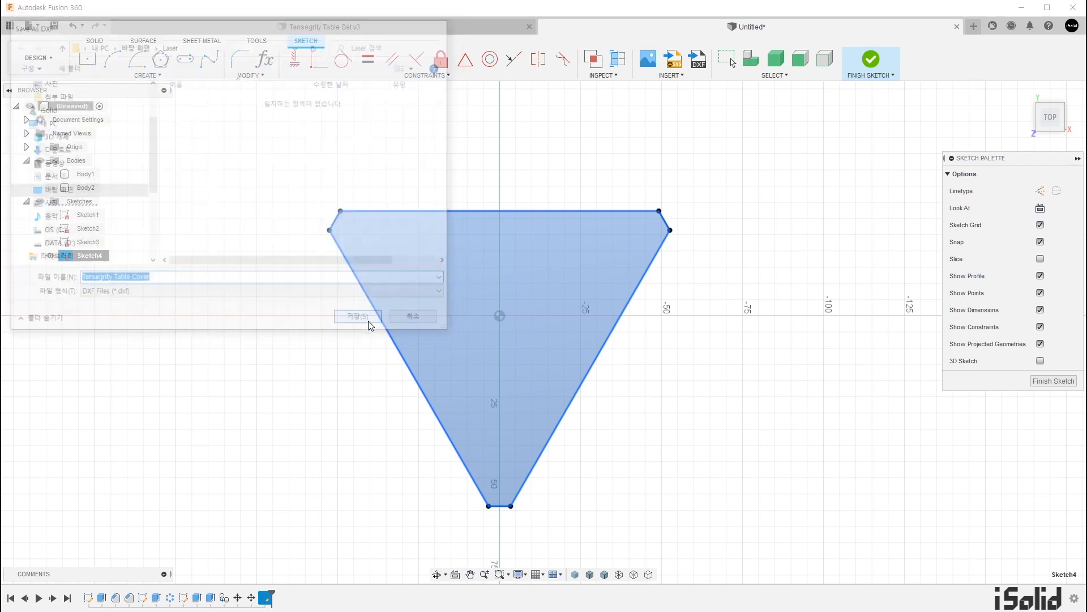
{"action": "left_click", "coordinate": [283, 405]}
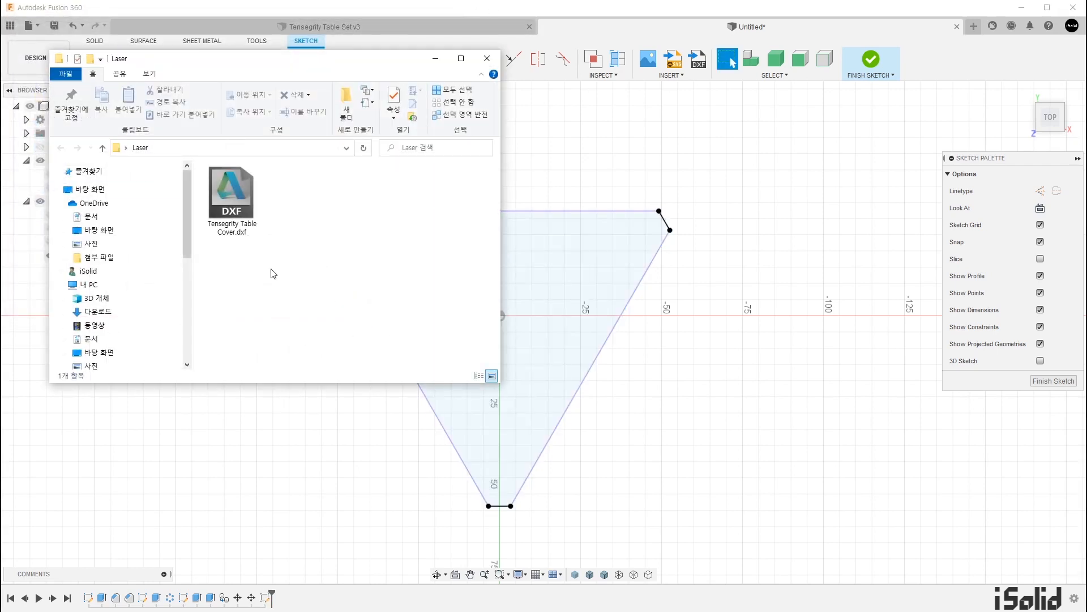
{"action": "left_click", "coordinate": [486, 59]}
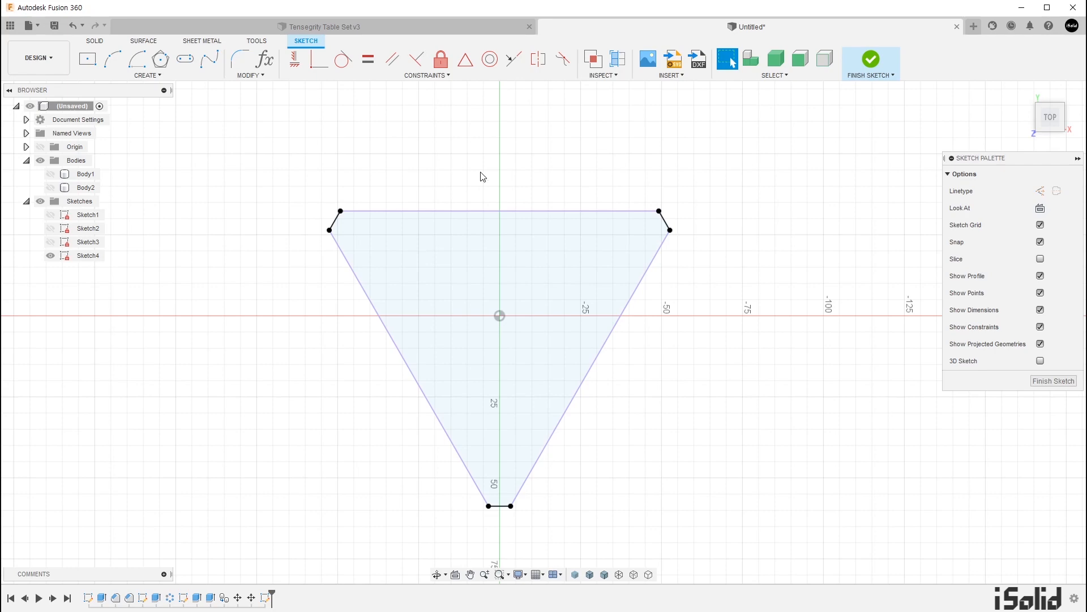
In a new design, insert Tensegrity Table Cover.dxf on the XY plane as a single sketch in millimetres and inspect it.
{"action": "left_click", "coordinate": [974, 27]}
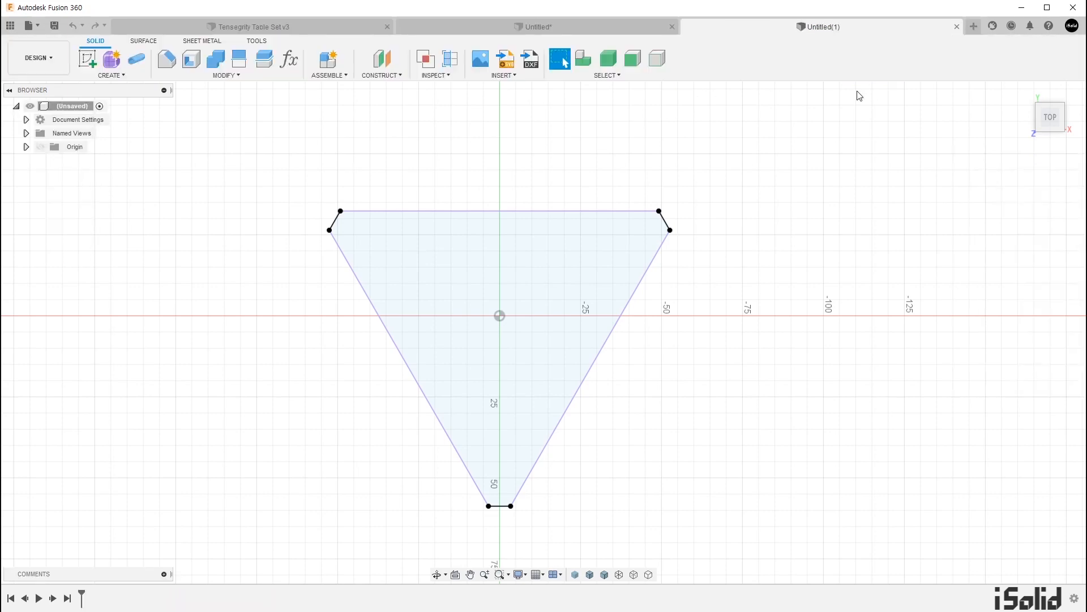
{"action": "left_click", "coordinate": [509, 76]}
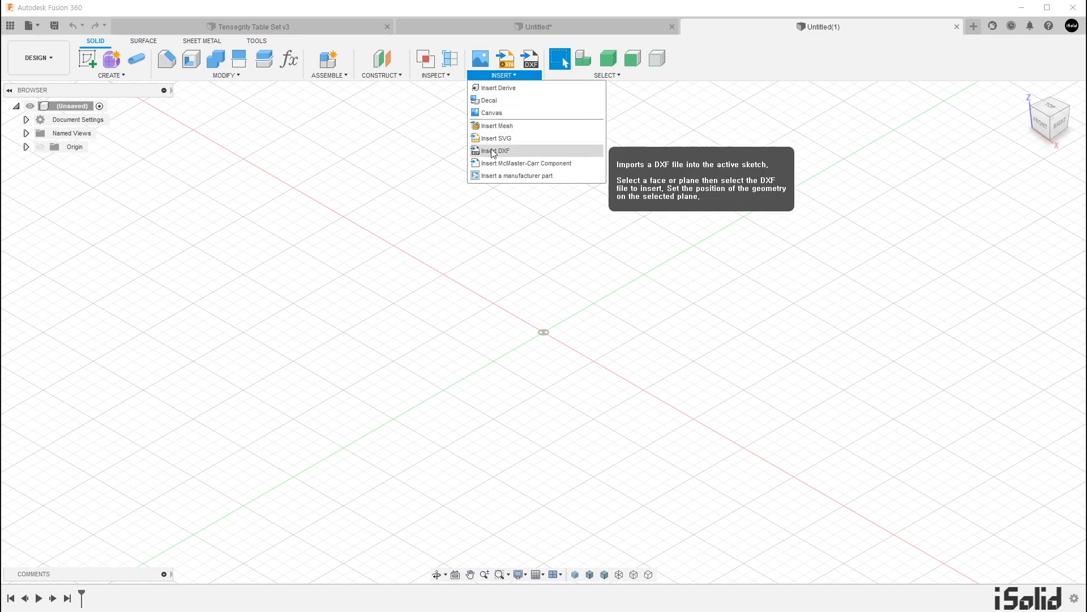
{"action": "left_click", "coordinate": [525, 152]}
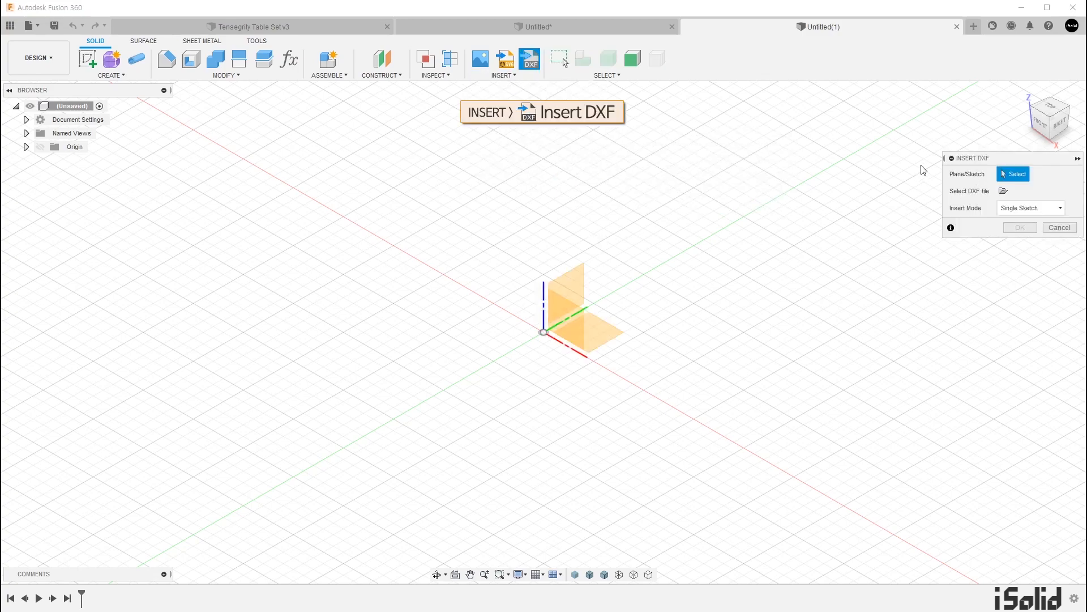
{"action": "left_click", "coordinate": [605, 336]}
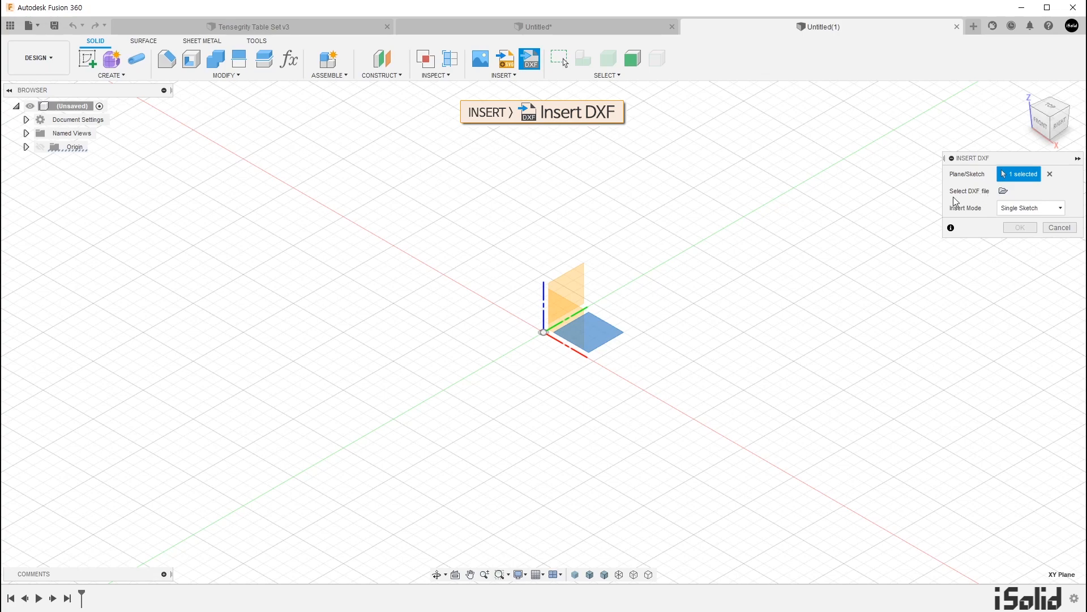
{"action": "left_click", "coordinate": [1005, 192]}
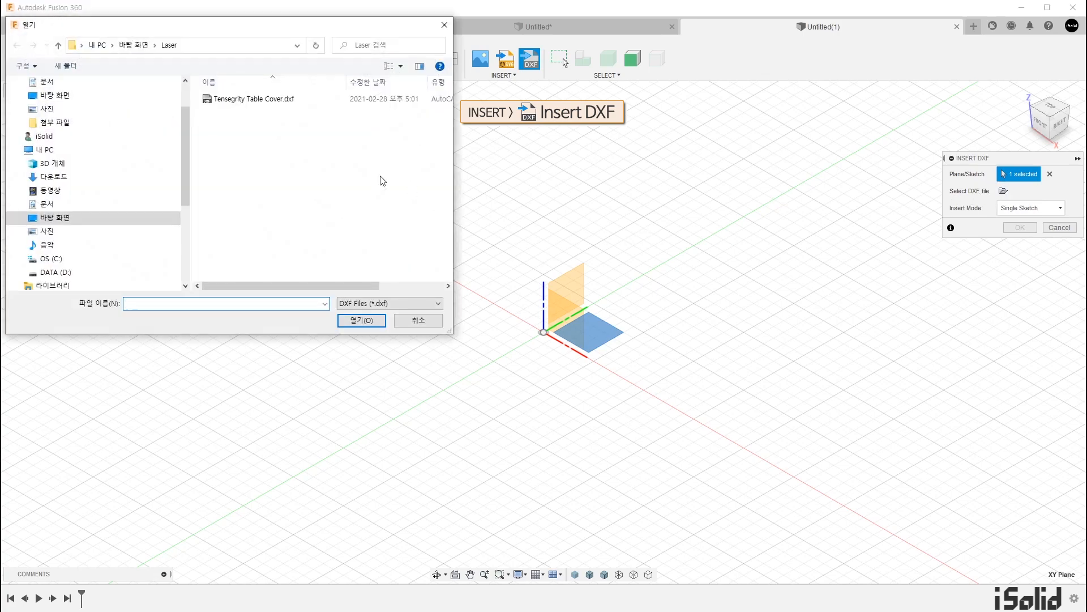
{"action": "double_click", "coordinate": [246, 100]}
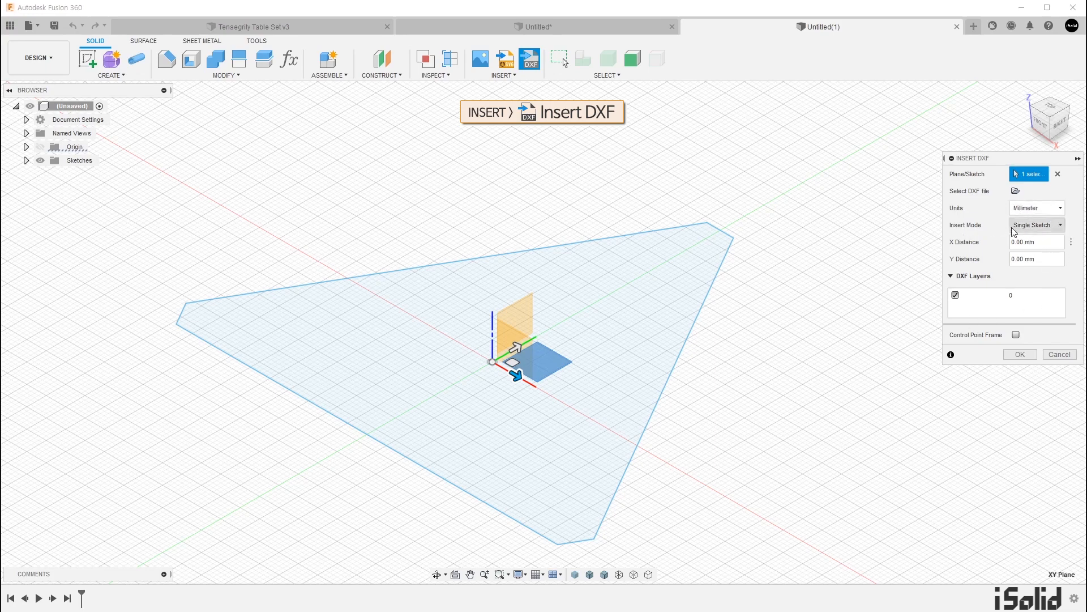
{"action": "left_click", "coordinate": [1016, 355]}
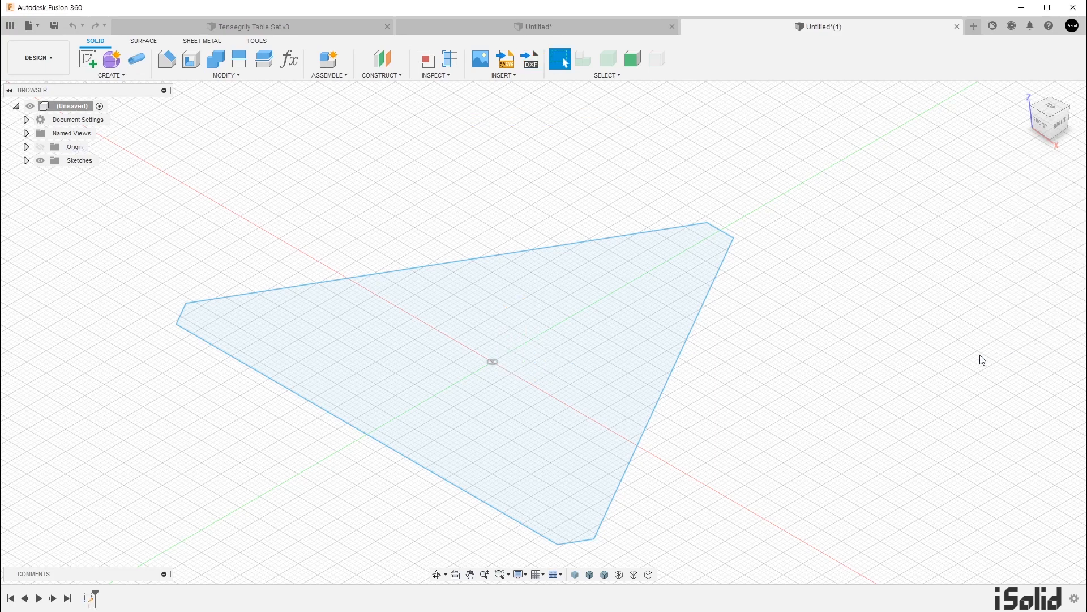
{"action": "middle_click_drag", "start_coordinate": [668, 382], "coordinate": [683, 364], "text": "shift"}
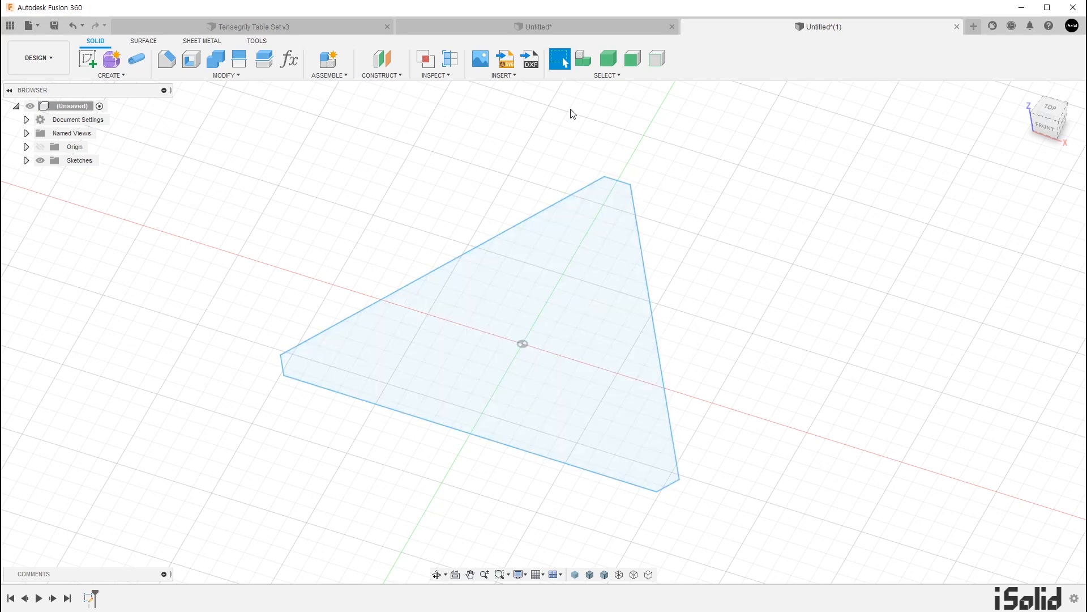
Return to the table design, finish the cover sketch and show Body1 and Body2 again.
{"action": "left_click", "coordinate": [554, 28]}
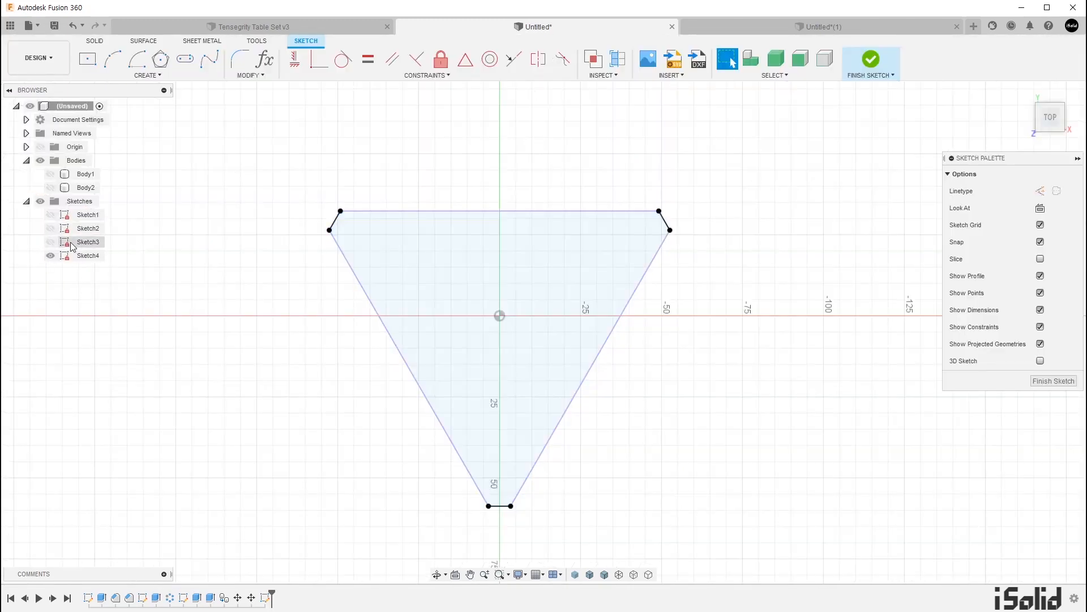
{"action": "left_click", "coordinate": [871, 60]}
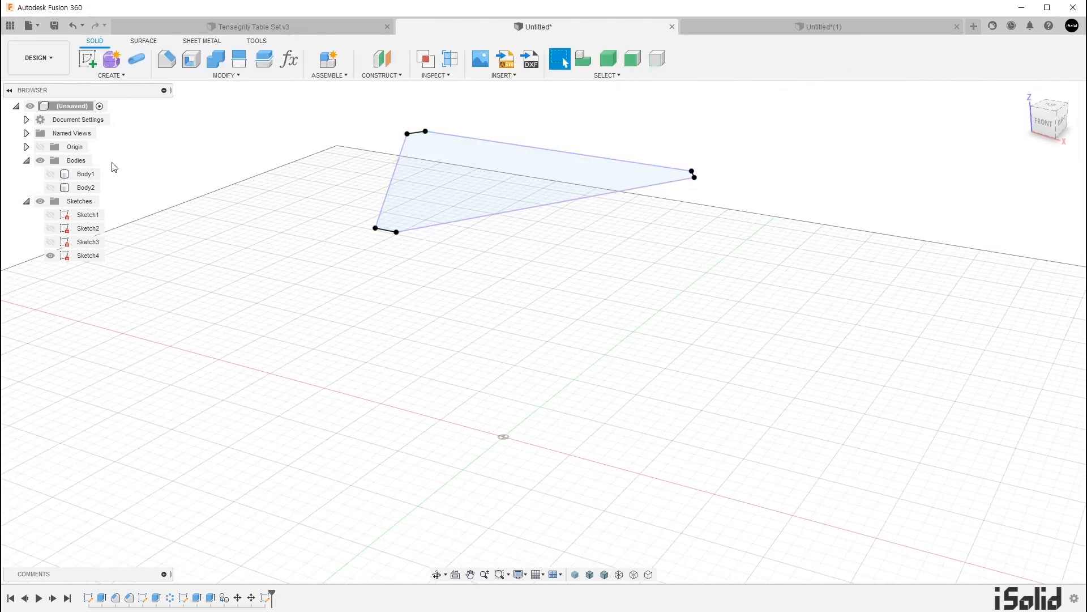
{"action": "left_click", "coordinate": [50, 174]}
{"action": "left_click", "coordinate": [51, 187]}
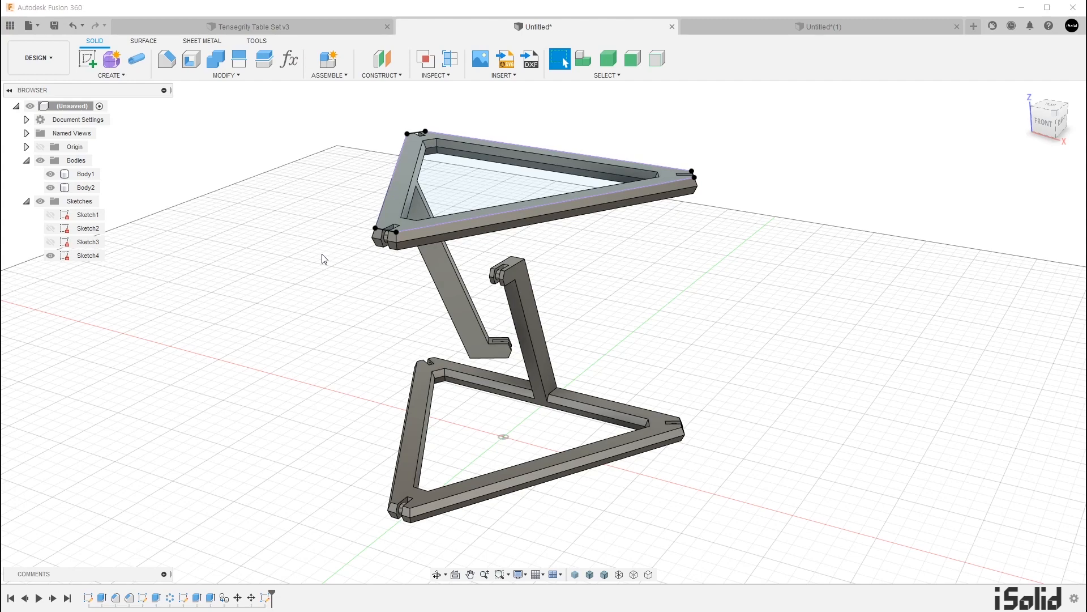
Extrude the closed triangular cover profile upward 1.5 mm from the top frame as a new body.
{"action": "key", "text": "e"}
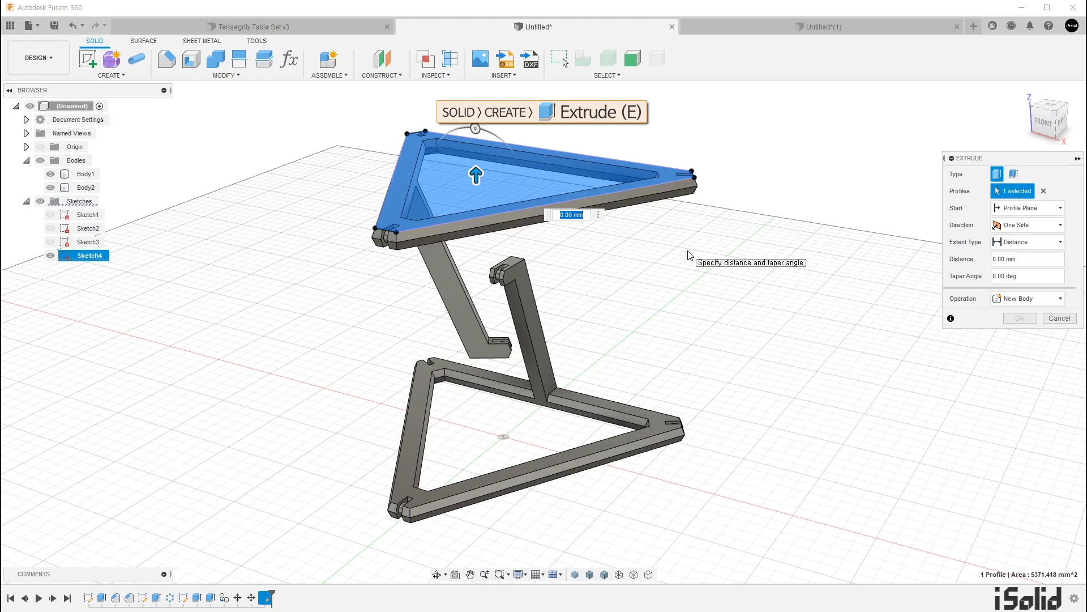
{"action": "type", "text": "1"}
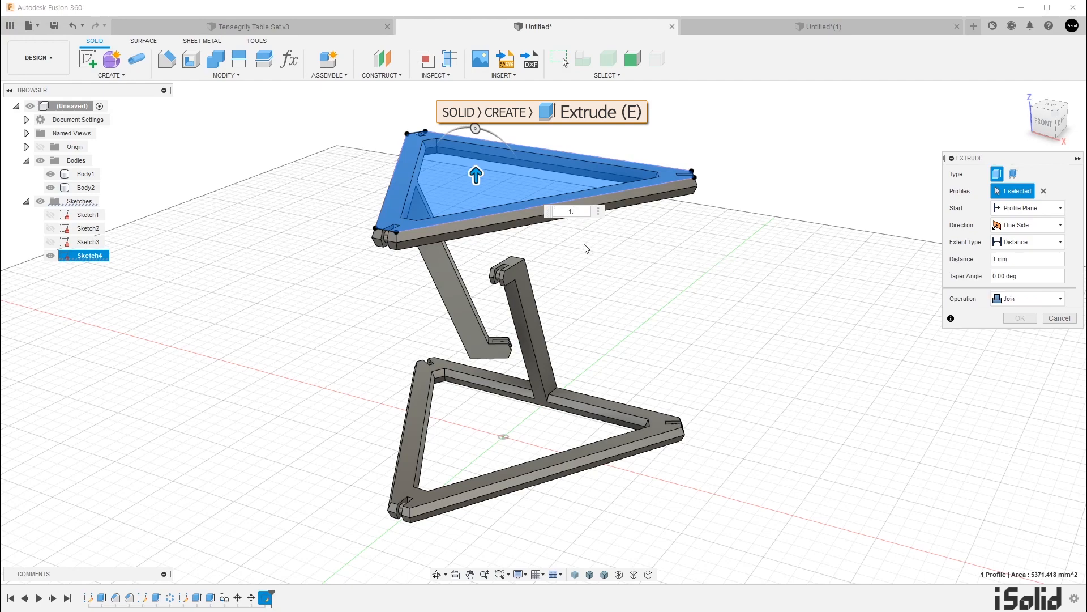
{"action": "type", "text": ".5"}
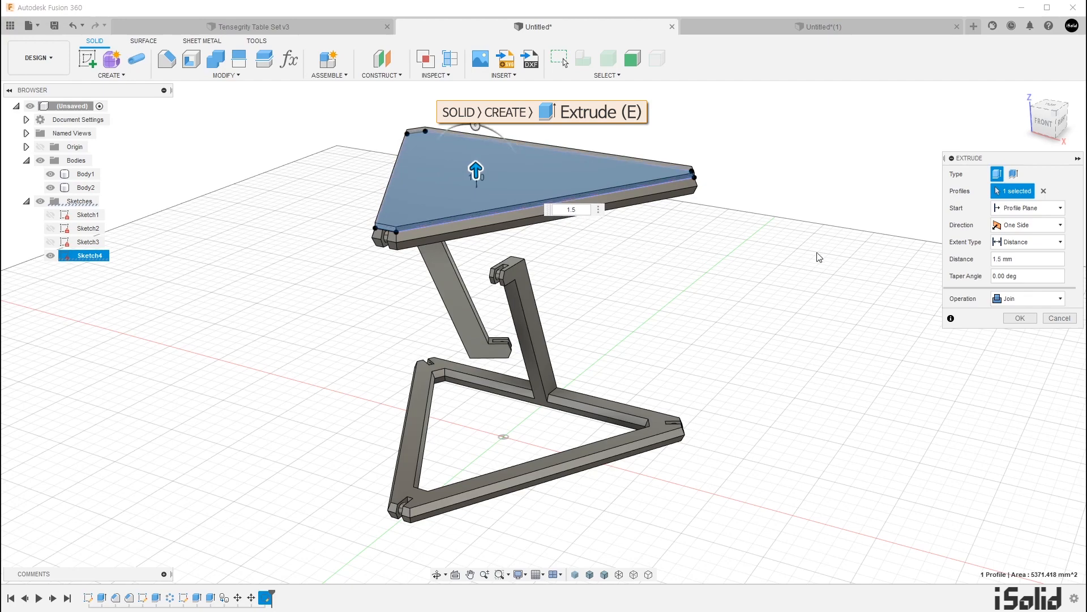
{"action": "left_click", "coordinate": [1051, 298]}
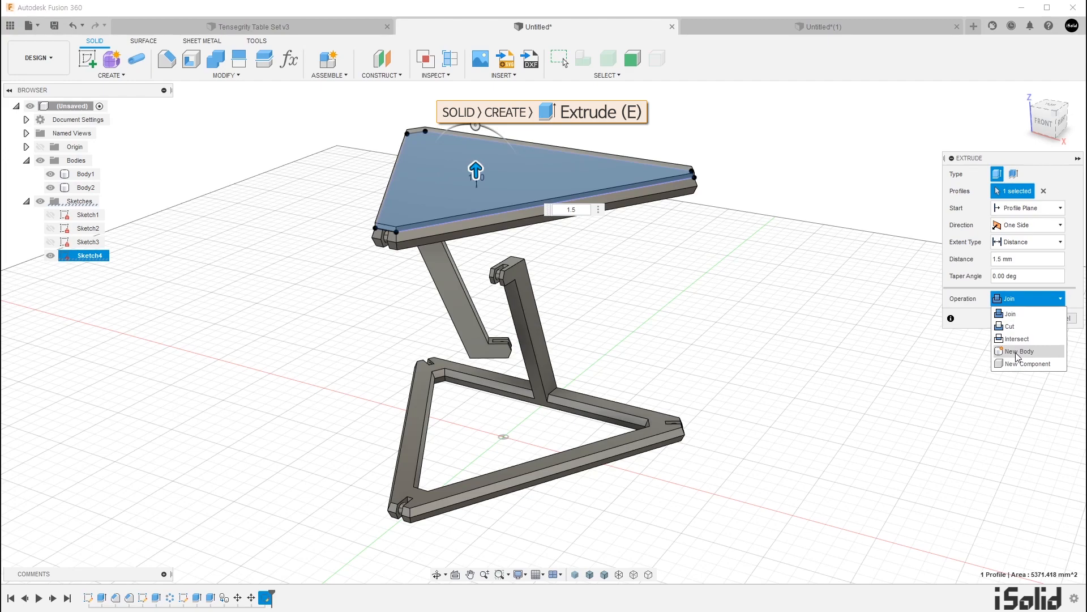
{"action": "left_click", "coordinate": [1018, 351]}
{"action": "left_click", "coordinate": [1021, 318]}
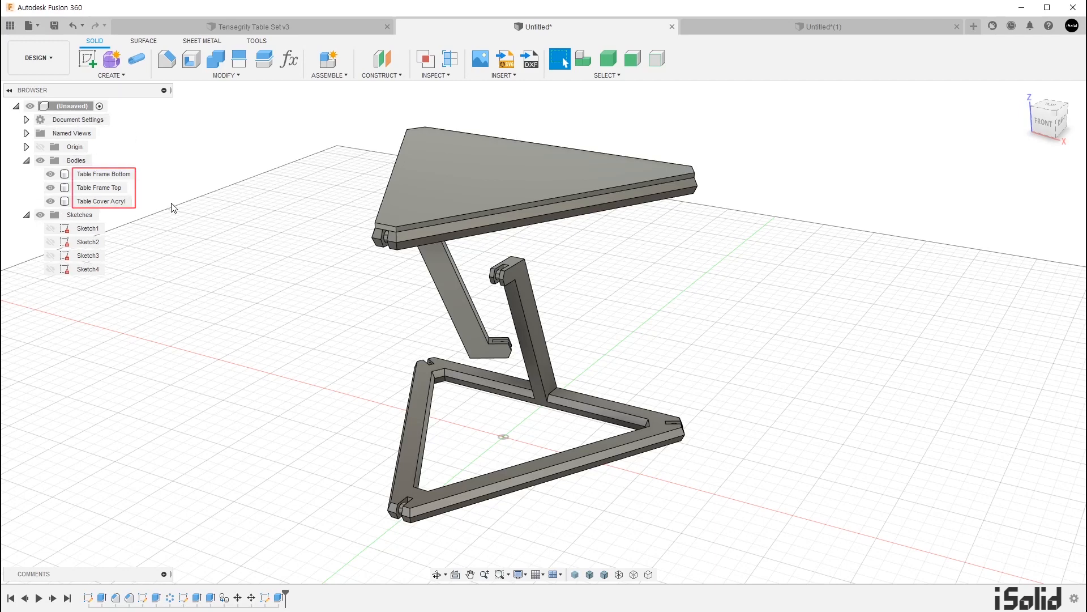
Hide Table Cover Acryl and project the upper face of Table Frame Top into a new sketch on that face.
{"action": "left_click", "coordinate": [50, 201]}
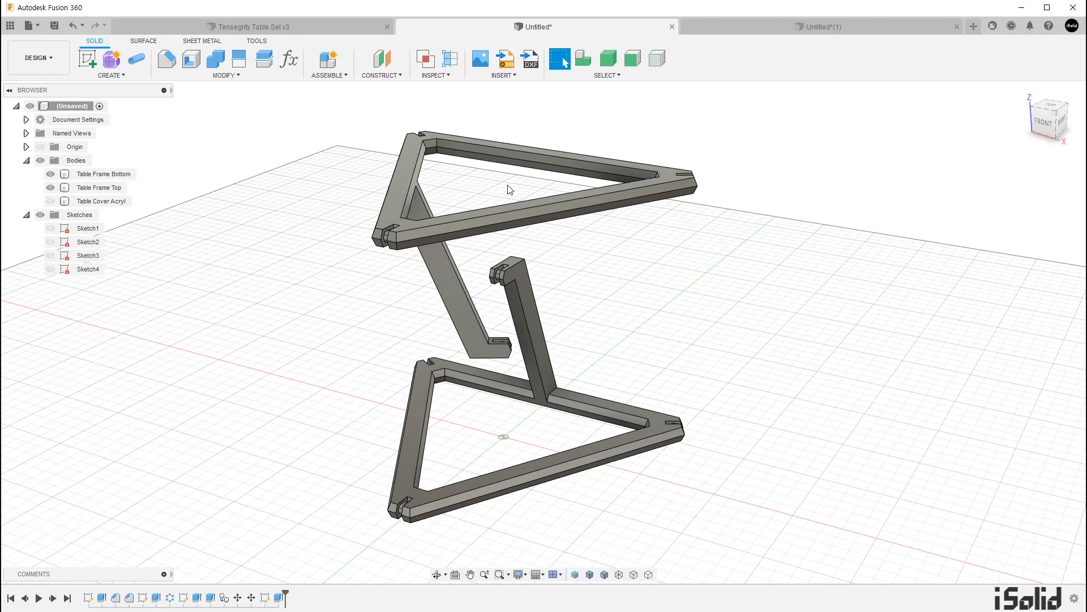
{"action": "left_click", "coordinate": [88, 59]}
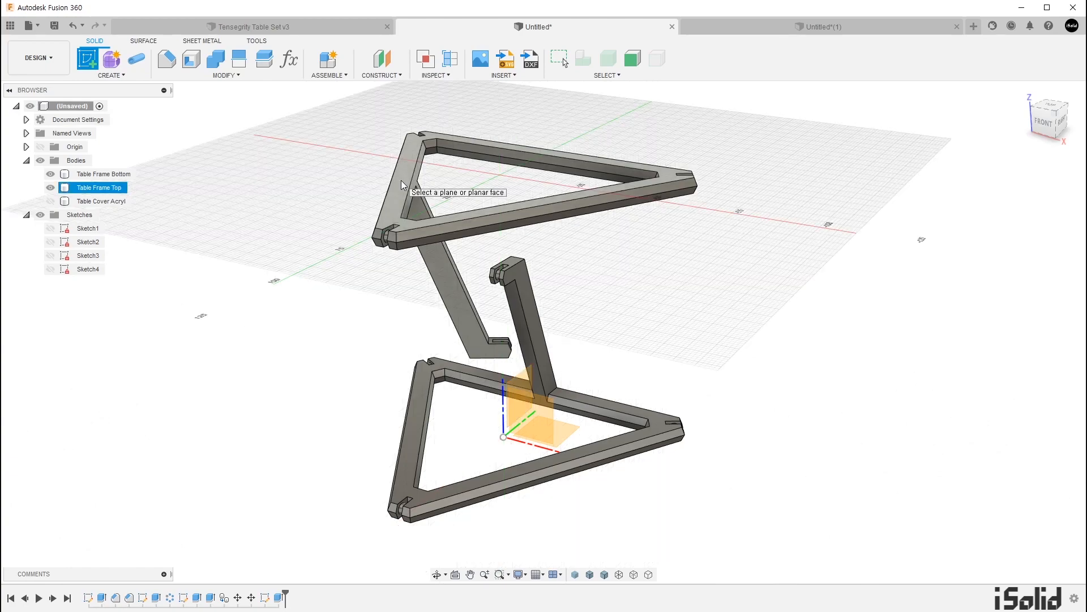
{"action": "left_click", "coordinate": [401, 180]}
{"action": "left_click_drag", "start_coordinate": [463, 314], "coordinate": [339, 334]}
{"action": "key", "text": "Escape"}
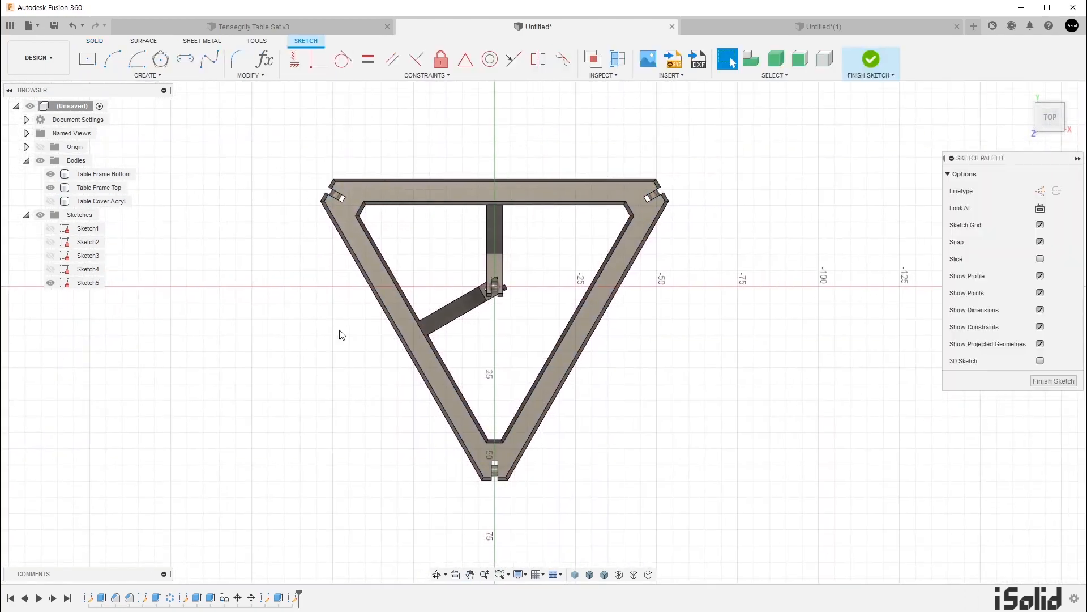
{"action": "key", "text": "p"}
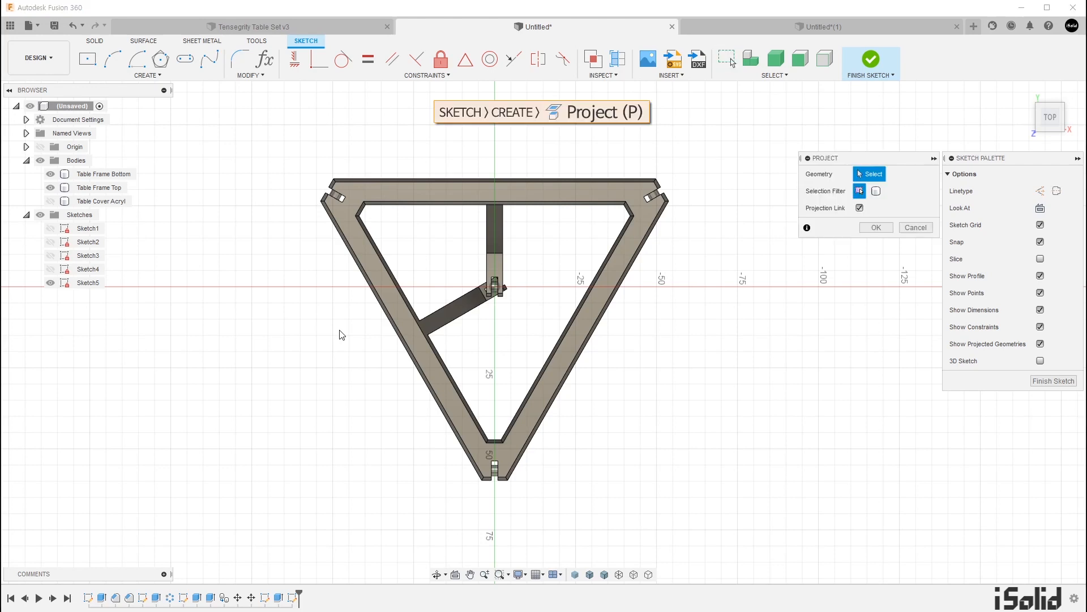
{"action": "left_click", "coordinate": [576, 342]}
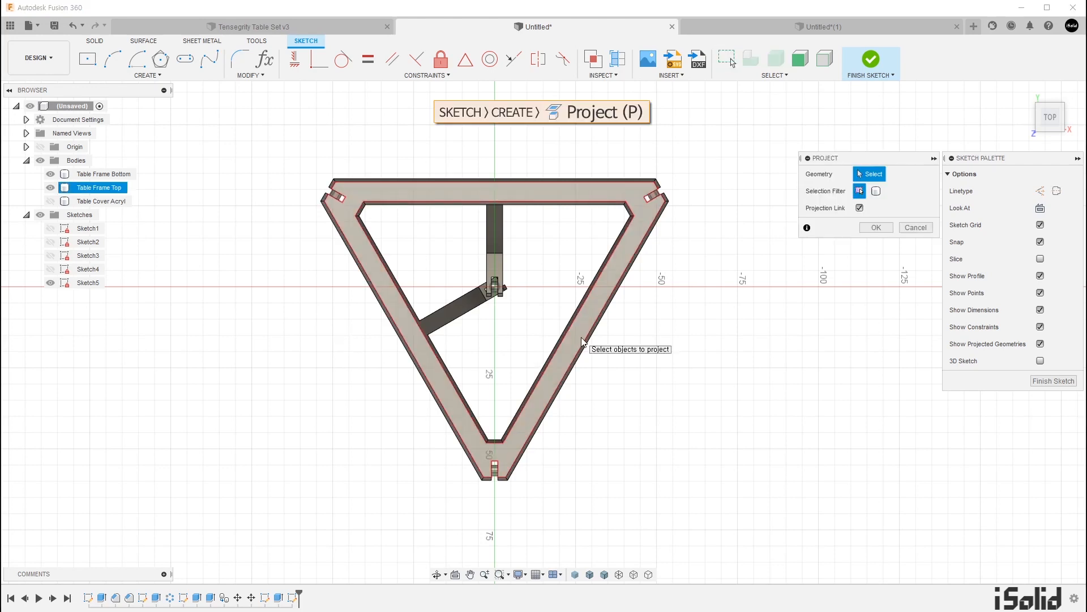
{"action": "left_click", "coordinate": [581, 342]}
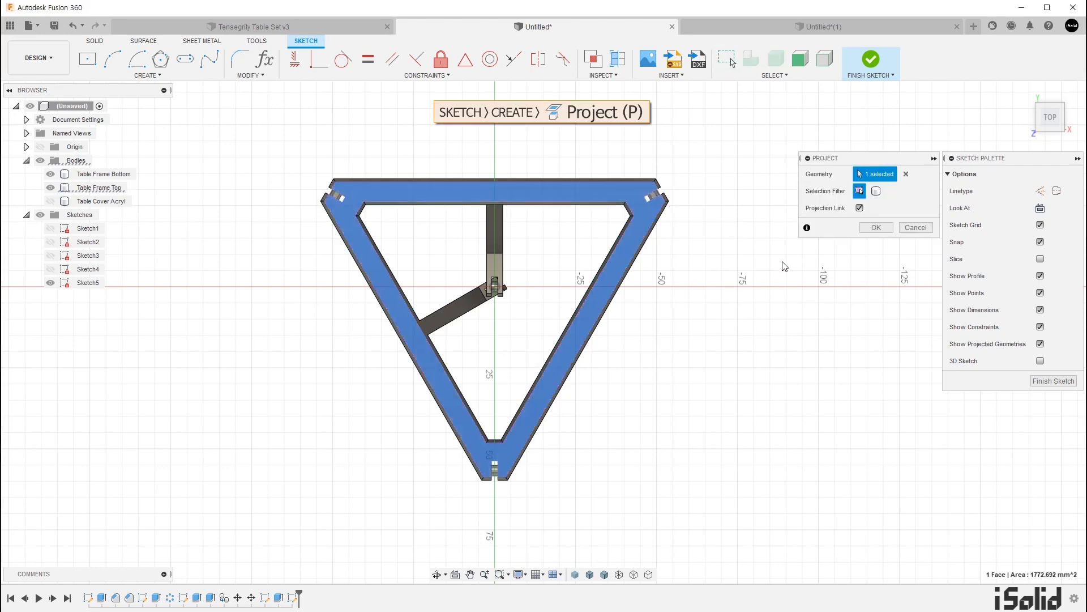
{"action": "left_click", "coordinate": [875, 228]}
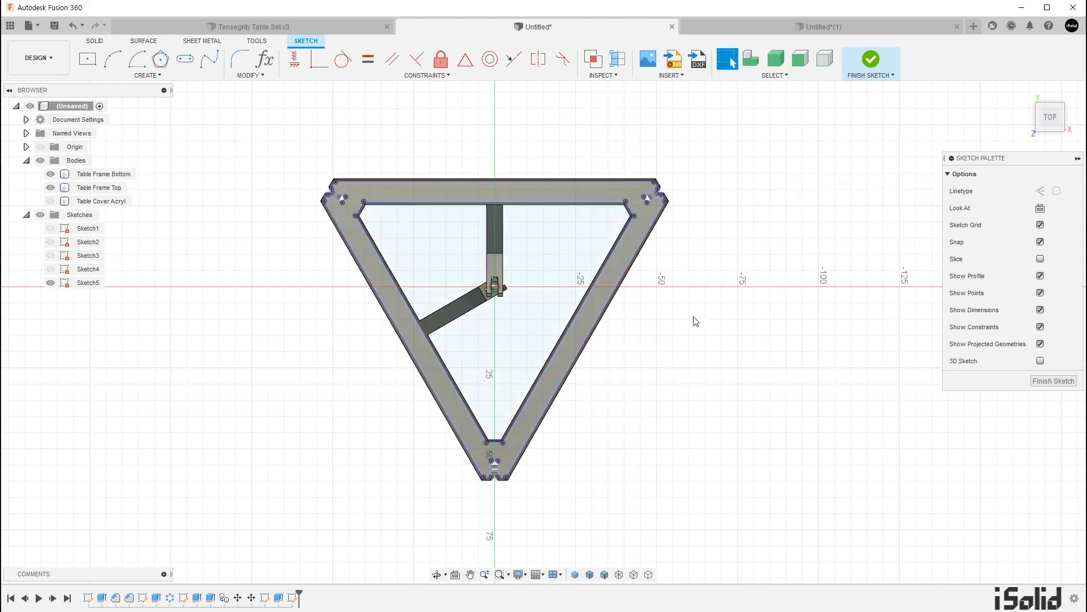
Convert the projected outer outline to construction lines, check the inner triangle profile and finish the sketch.
{"action": "left_click", "coordinate": [603, 321]}
{"action": "double_click", "coordinate": [602, 322]}
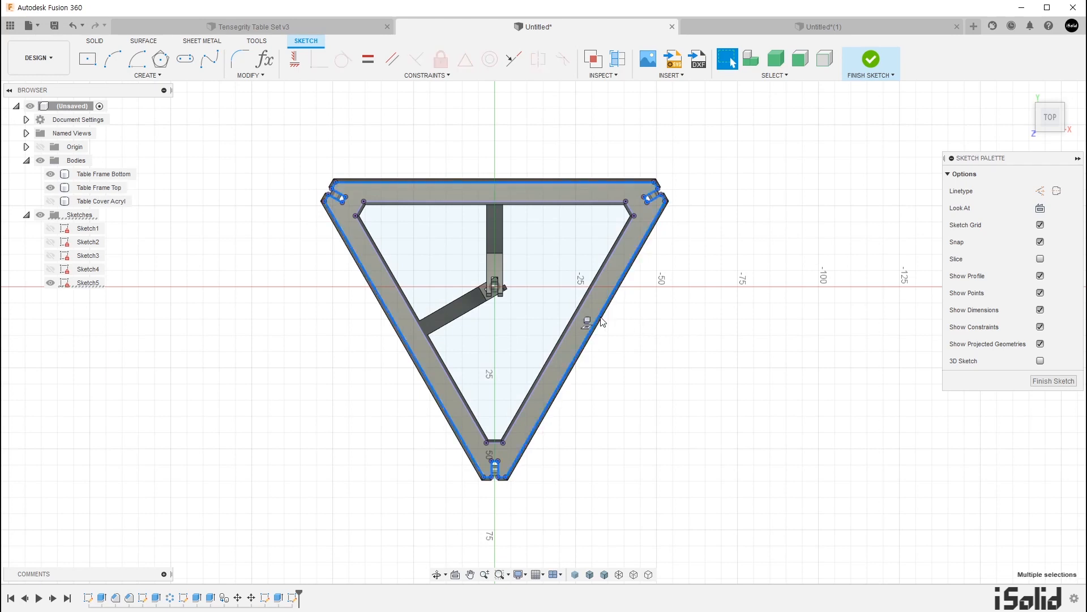
{"action": "key", "text": "x"}
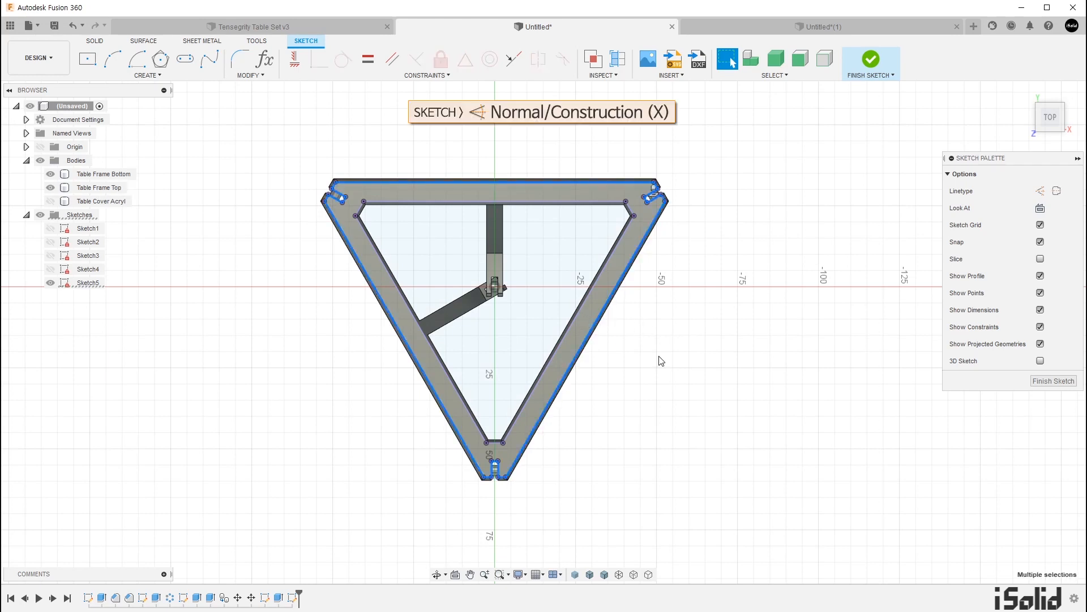
{"action": "left_click", "coordinate": [661, 361]}
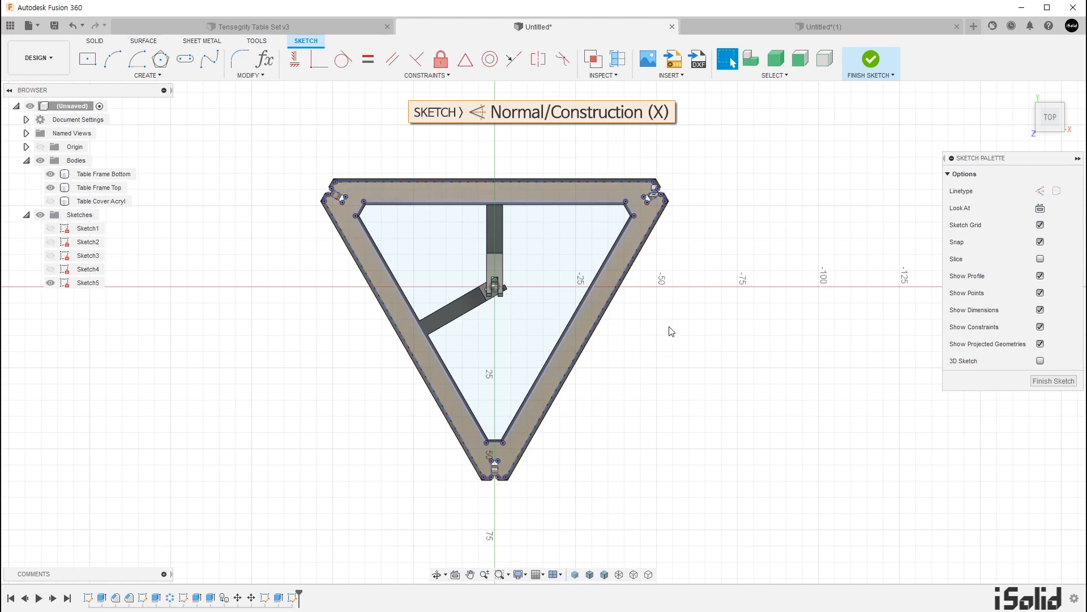
{"action": "left_click", "coordinate": [569, 305]}
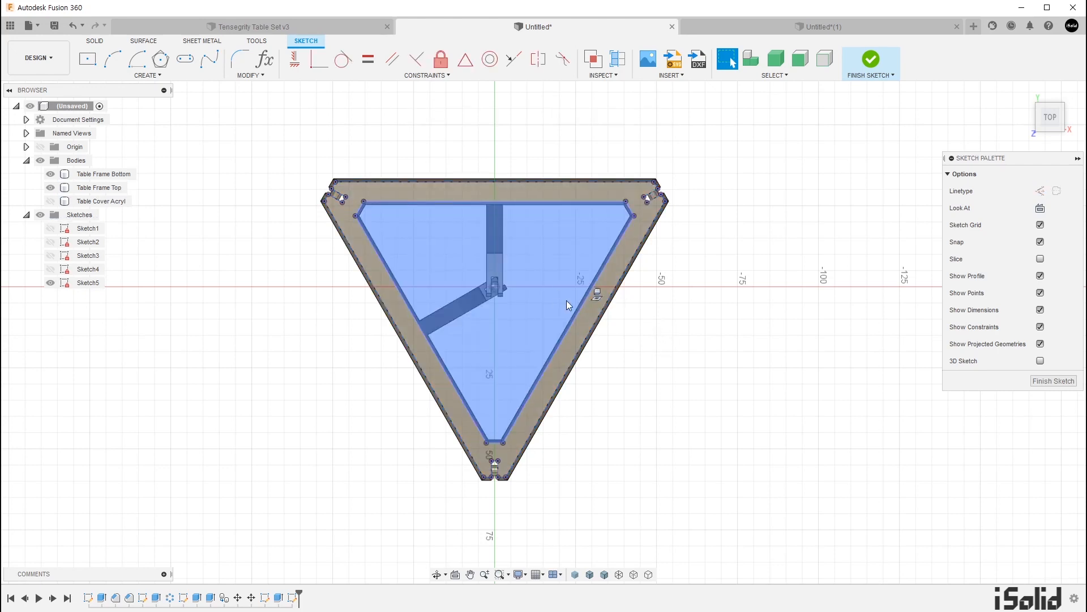
{"action": "left_click", "coordinate": [872, 60]}
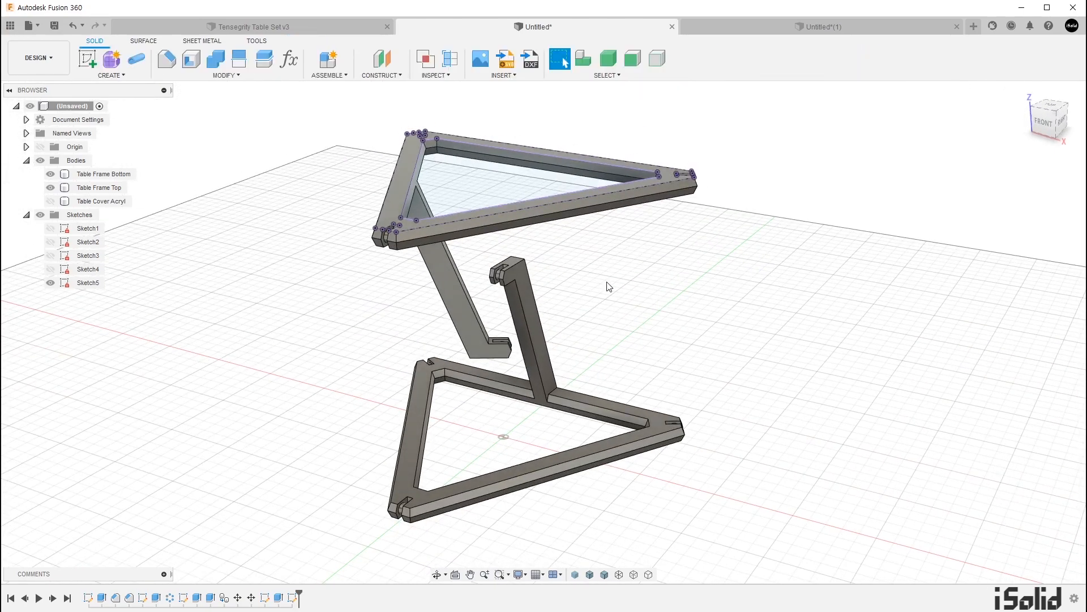
Extrude the inner triangle profile by -1.4 mm with the Join operation to fill the top frame's opening.
{"action": "key", "text": "e"}
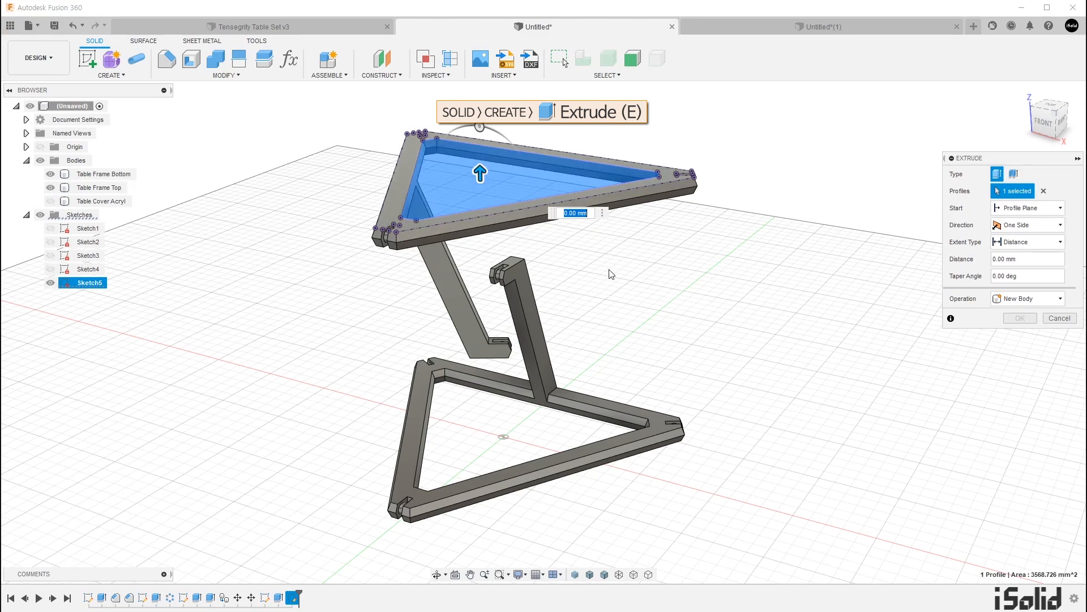
{"action": "key", "text": "BackSpace"}
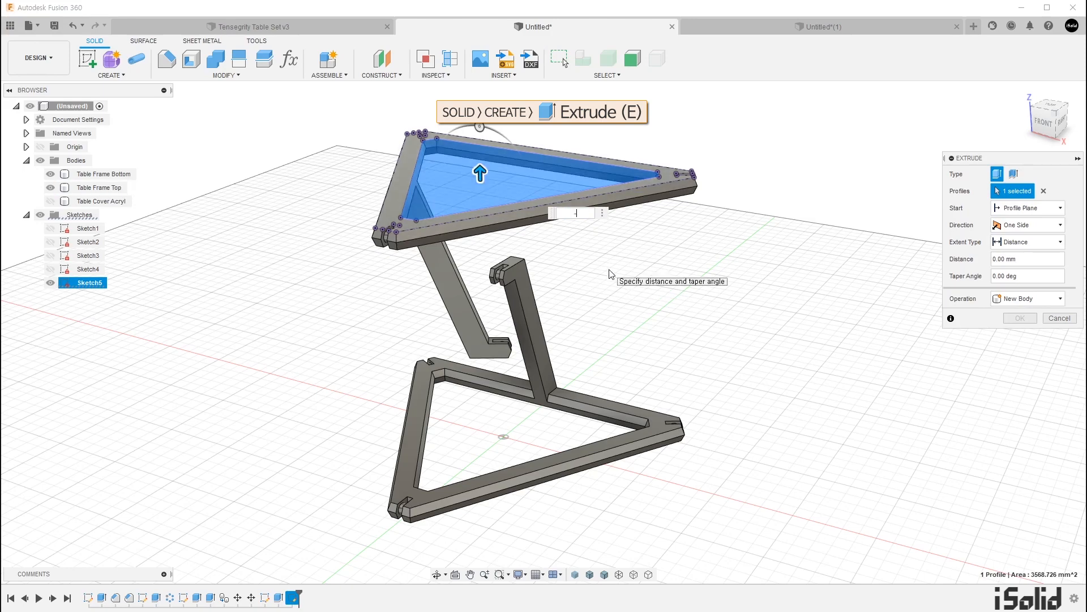
{"action": "type", "text": "-1.4"}
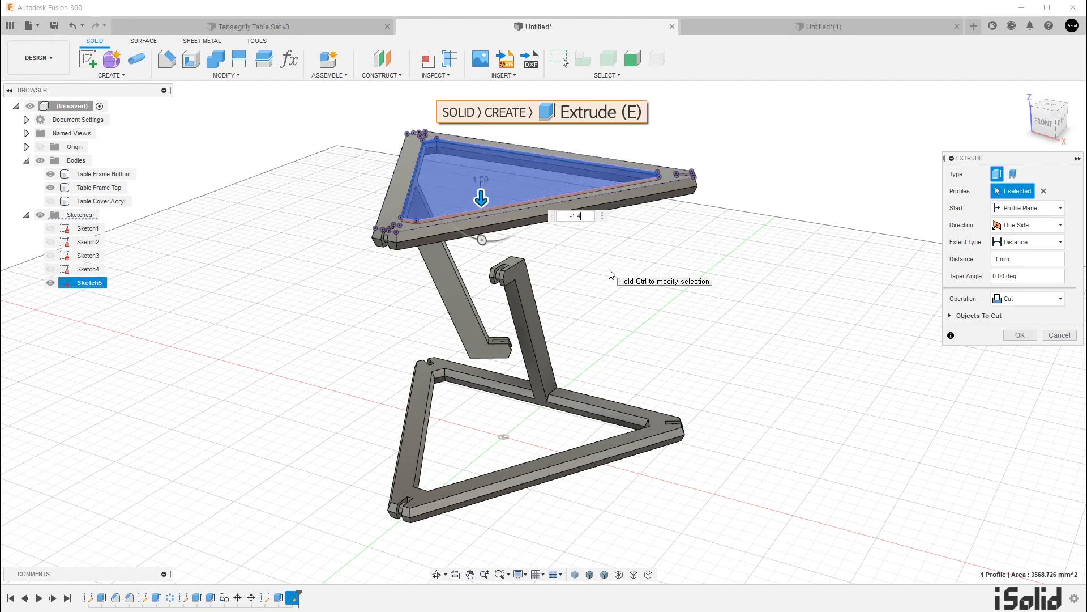
{"action": "scroll", "coordinate": [597, 263], "scroll_direction": "up", "scroll_amount": 1}
{"action": "scroll", "coordinate": [549, 272], "scroll_direction": "up", "scroll_amount": 2}
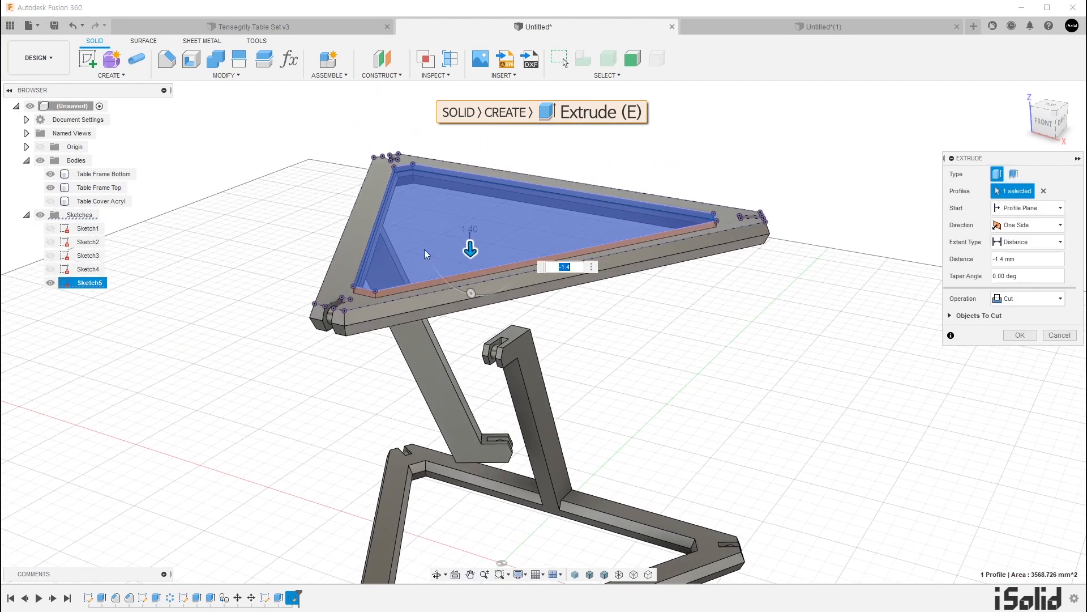
{"action": "left_click", "coordinate": [1007, 300]}
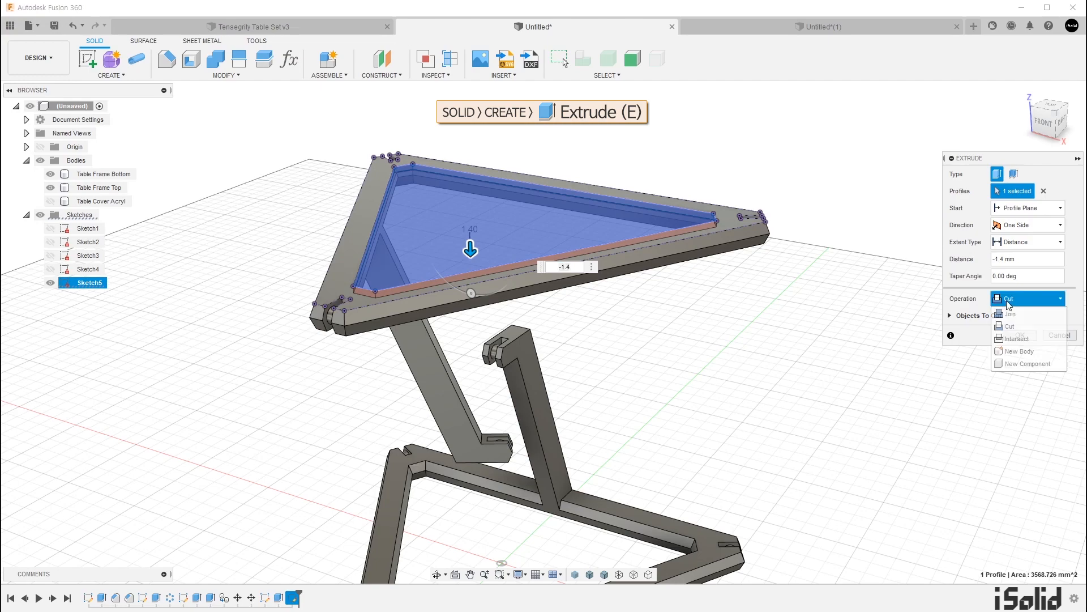
{"action": "left_click", "coordinate": [1020, 320]}
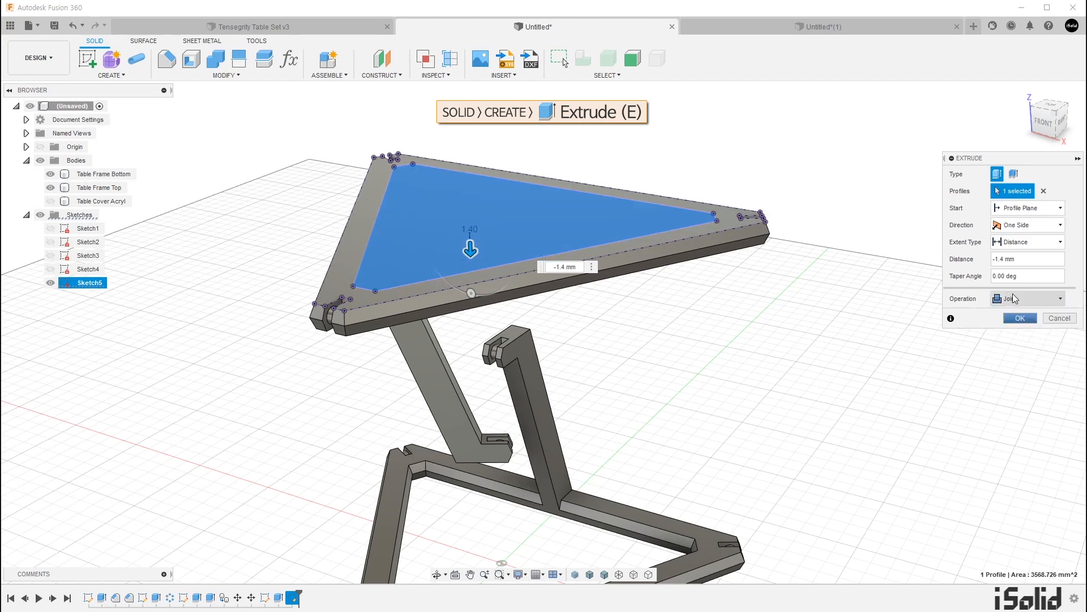
{"action": "left_click", "coordinate": [1019, 319]}
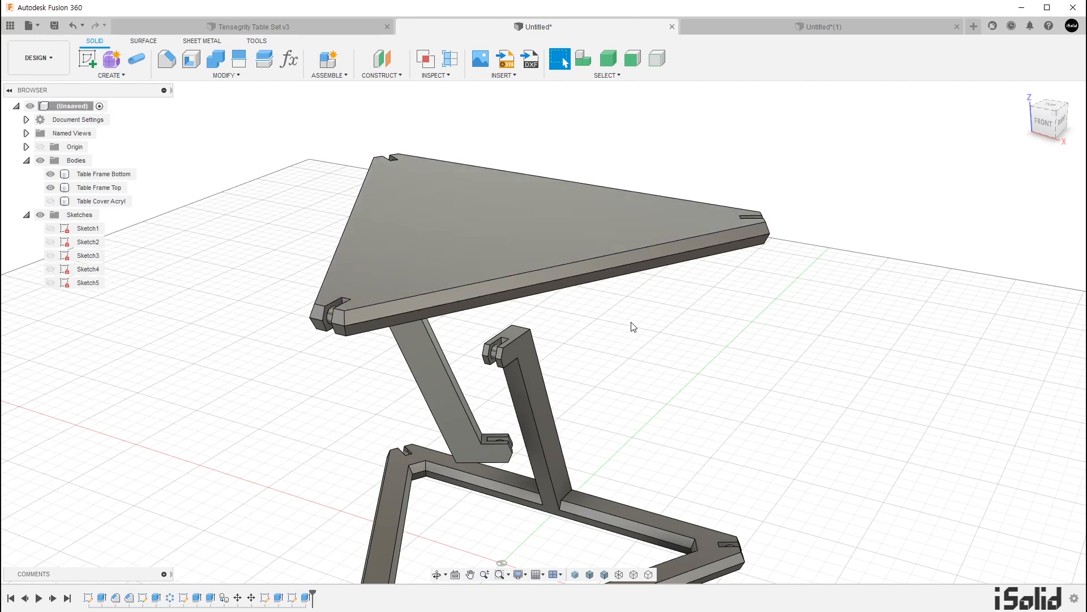
Start saving the Table Frame Bottom body as an STL file.
{"action": "mouse_move", "coordinate": [636, 311]}
{"action": "middle_mouse_down", "text": "shift"}
{"action": "mouse_move", "coordinate": [627, 238]}
{"action": "mouse_move", "coordinate": [621, 308]}
{"action": "mouse_move", "coordinate": [631, 323]}
{"action": "middle_mouse_up", "text": "shift"}
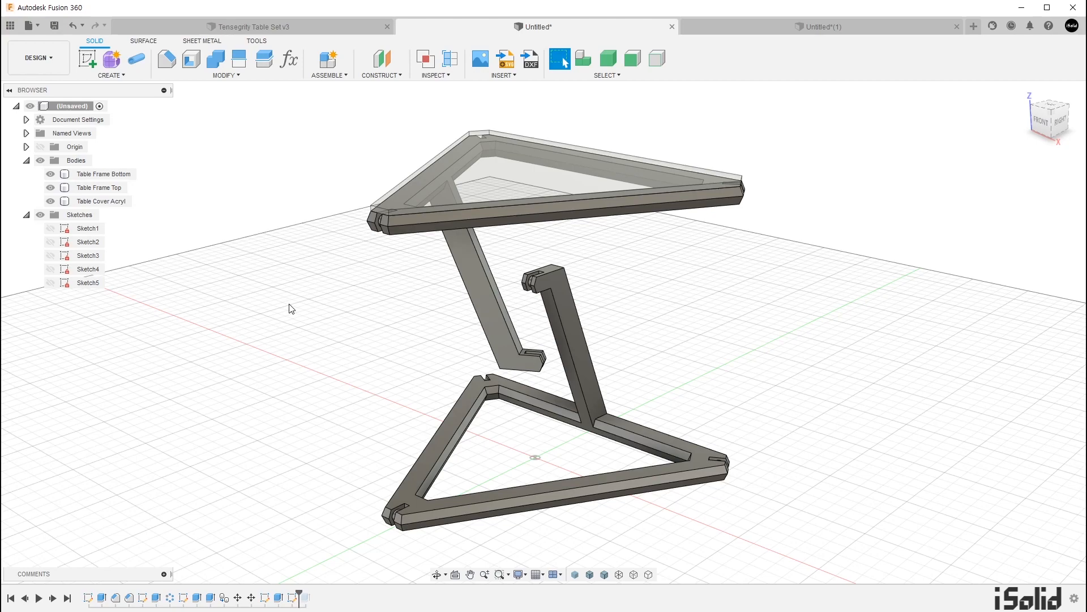
{"action": "right_click", "coordinate": [127, 179]}
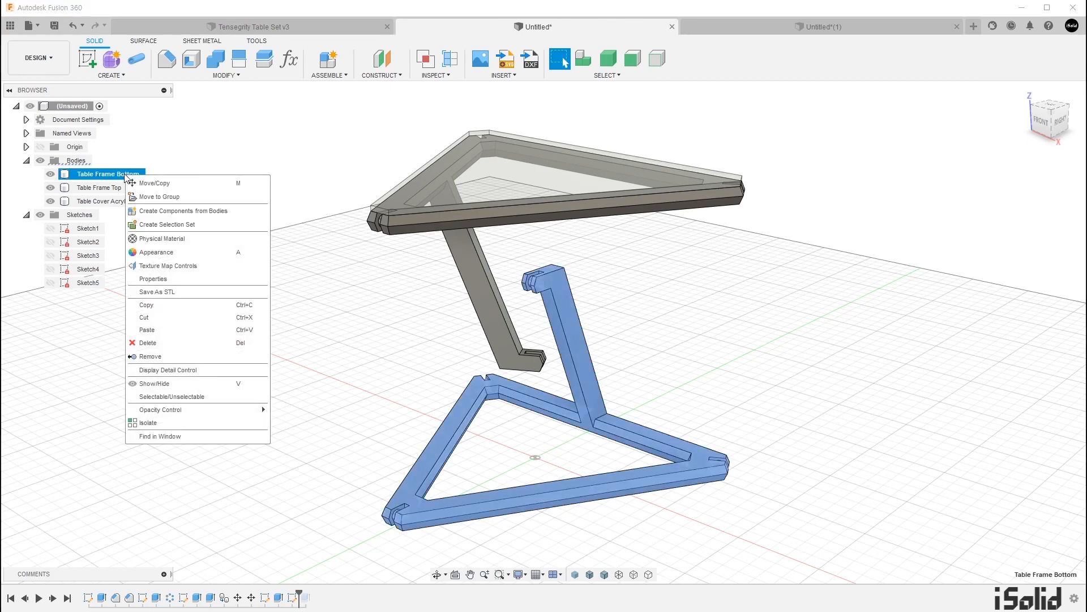
{"action": "left_click", "coordinate": [215, 291]}
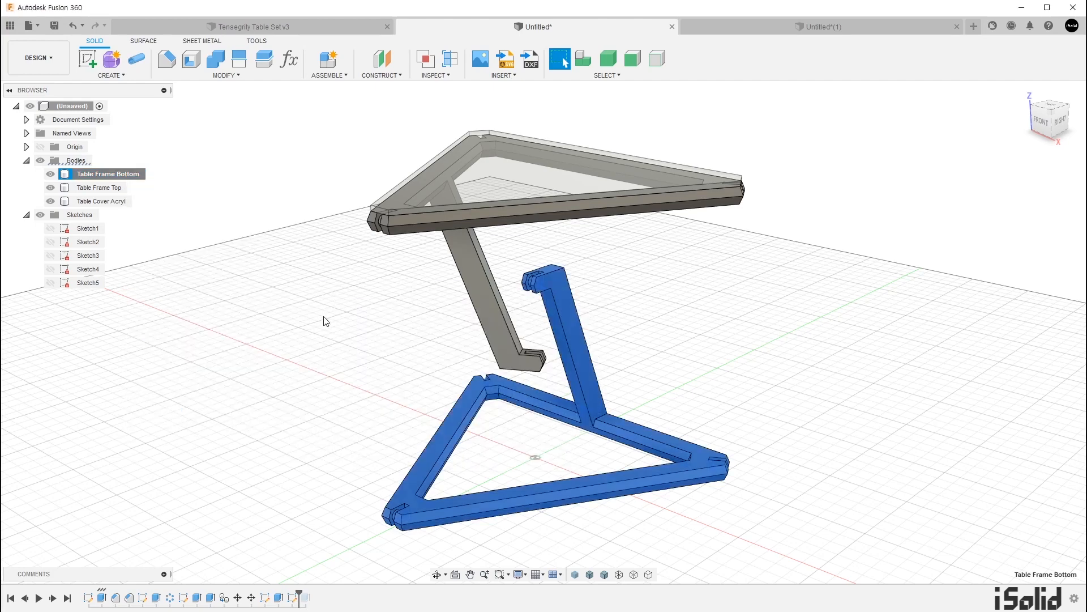